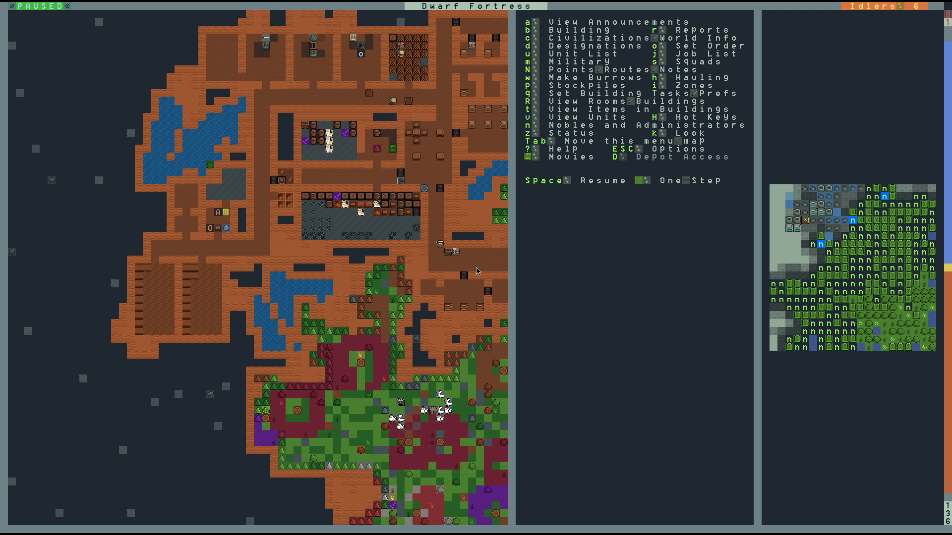
Order an apple wood door built in the spot beside a fortress wall.
key(shift+Right)
key(shift+Right)
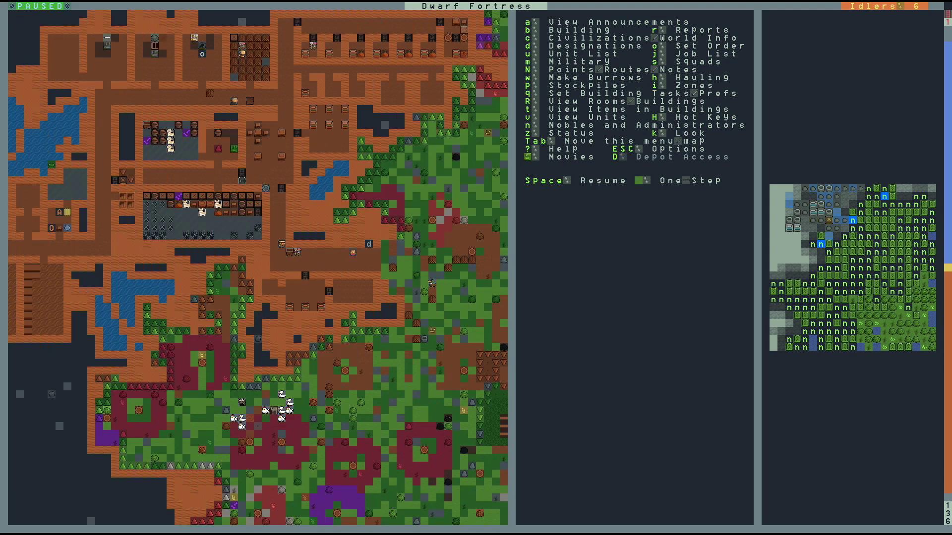
key(shift+Left)
key(shift+Right)
key(shift+Right)
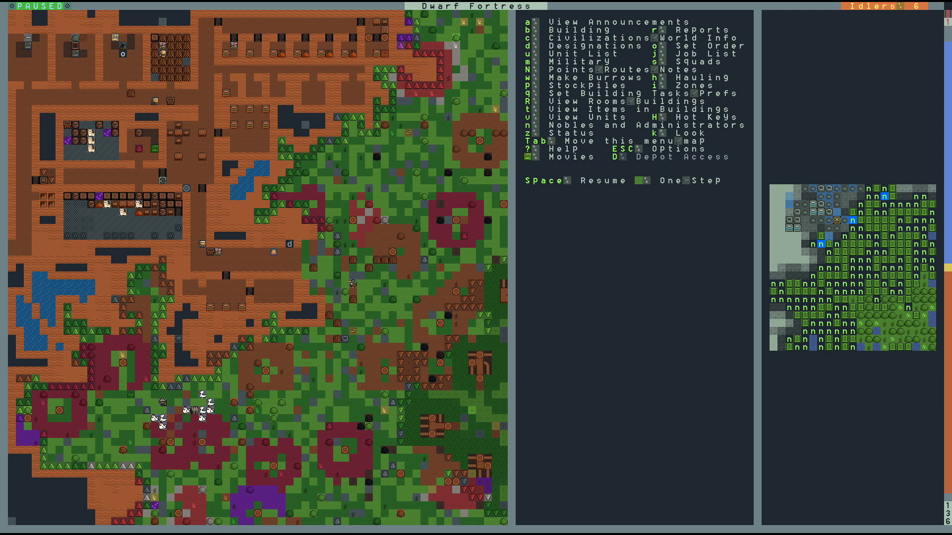
key(b)
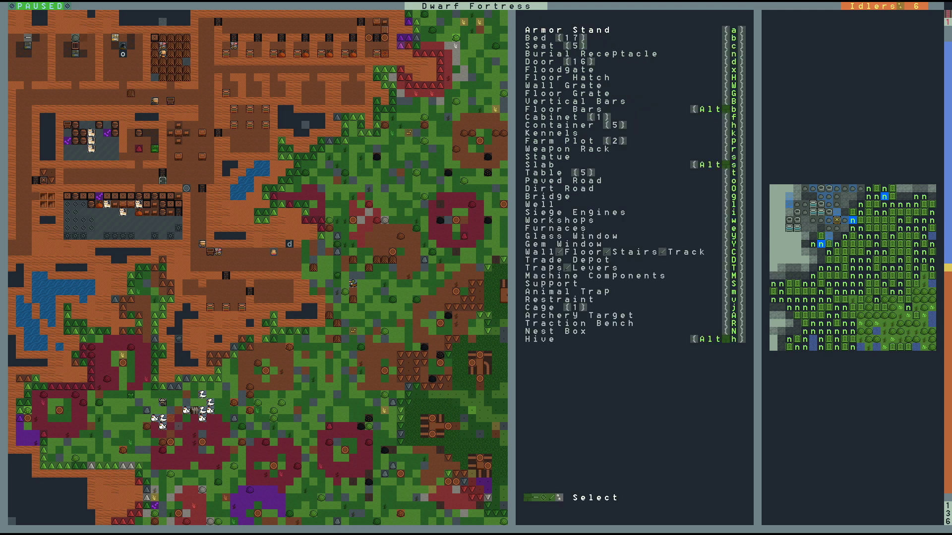
key(d)
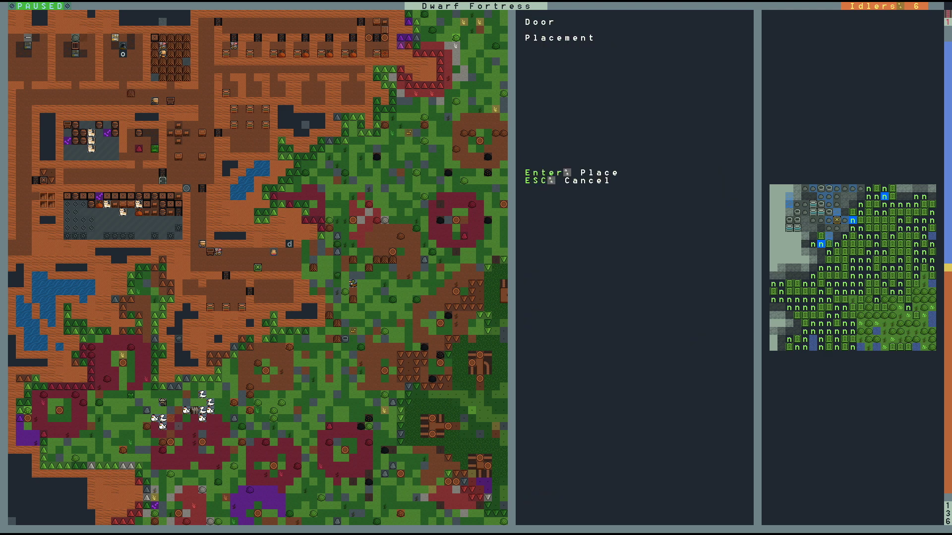
key(Down)
key(Down)
key(Down)
key(Down)
key(Left)
key(Left)
key(Left)
key(Left)
key(Left)
key(Left)
key(Up)
key(Return)
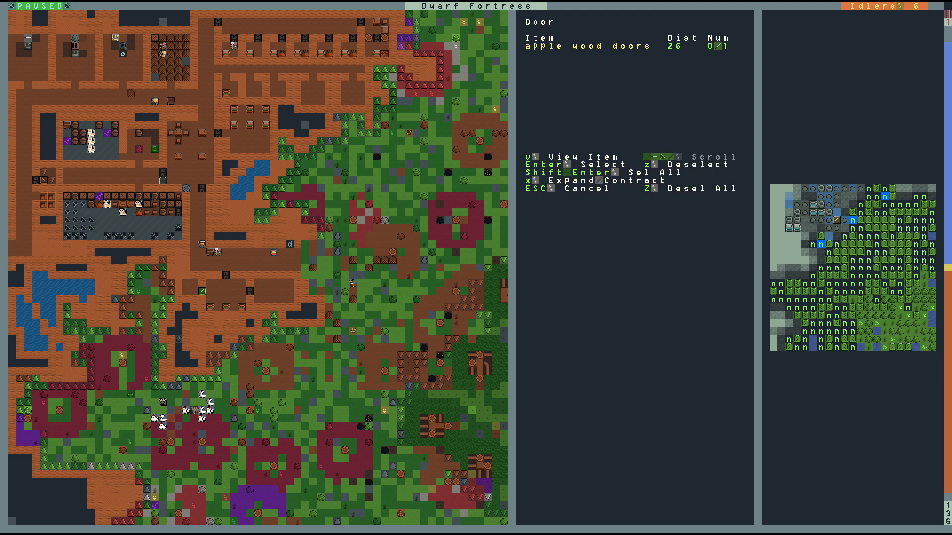
key(Return)
key(Escape)
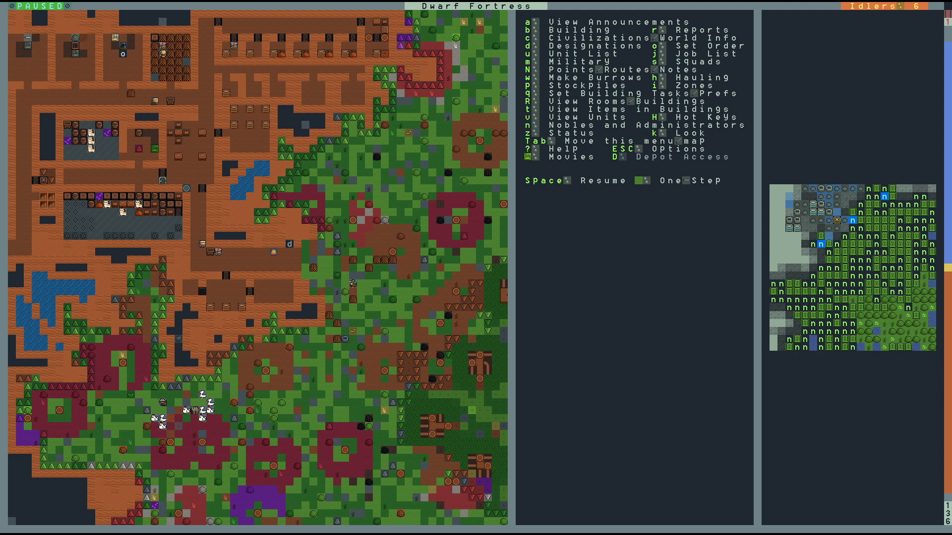
Unpause the game and pan the view back over the fortress.
key(space)
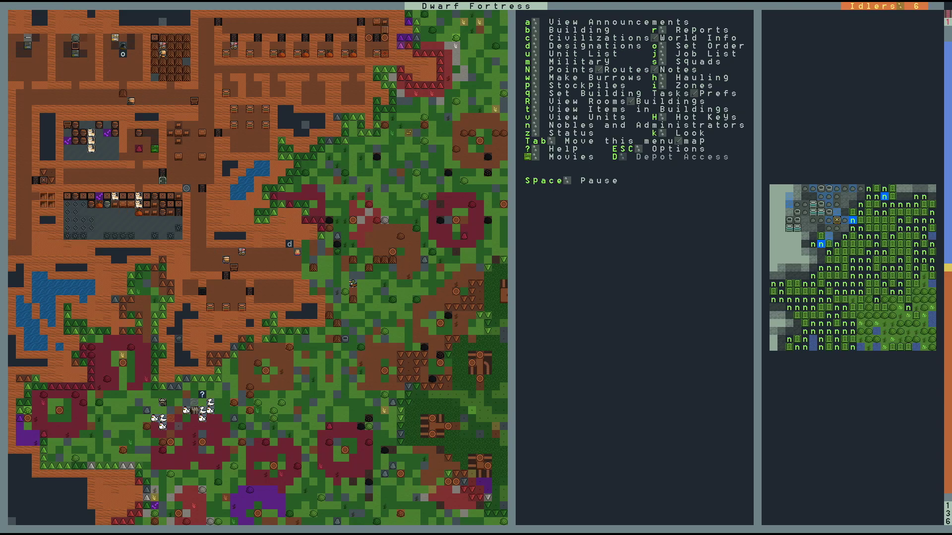
key(shift+Left)
key(shift+Left)
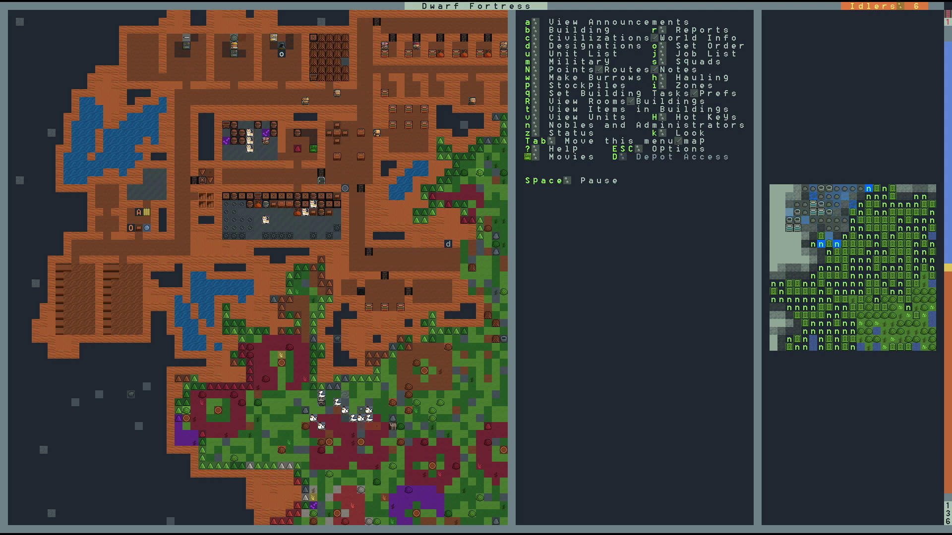
key(n)
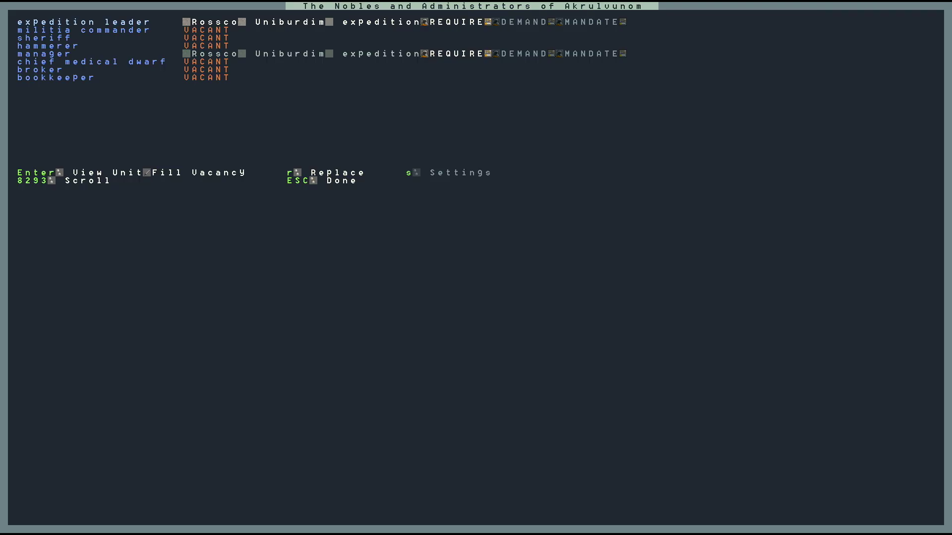
key(Down)
key(Down)
key(Down)
key(Down)
key(Down)
key(Down)
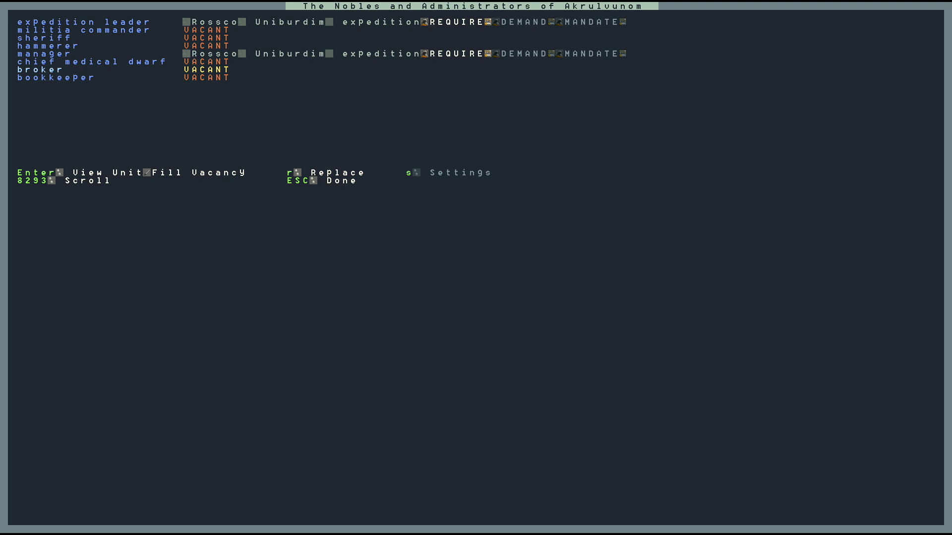
key(Return)
key(Down)
key(Down)
key(Down)
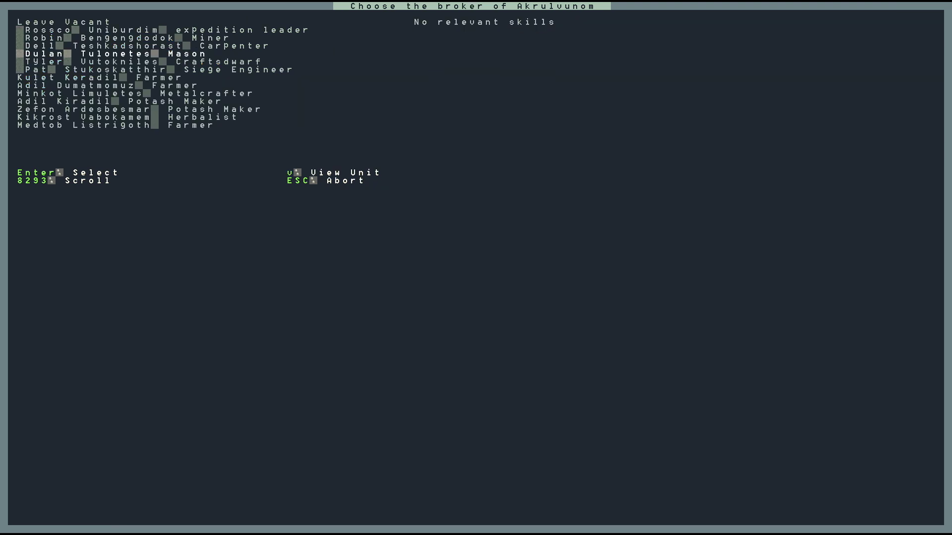
key(Down)
key(Down)
key(Down)
key(Down)
key(Down)
key(Down)
key(Down)
key(Down)
key(Down)
key(Down)
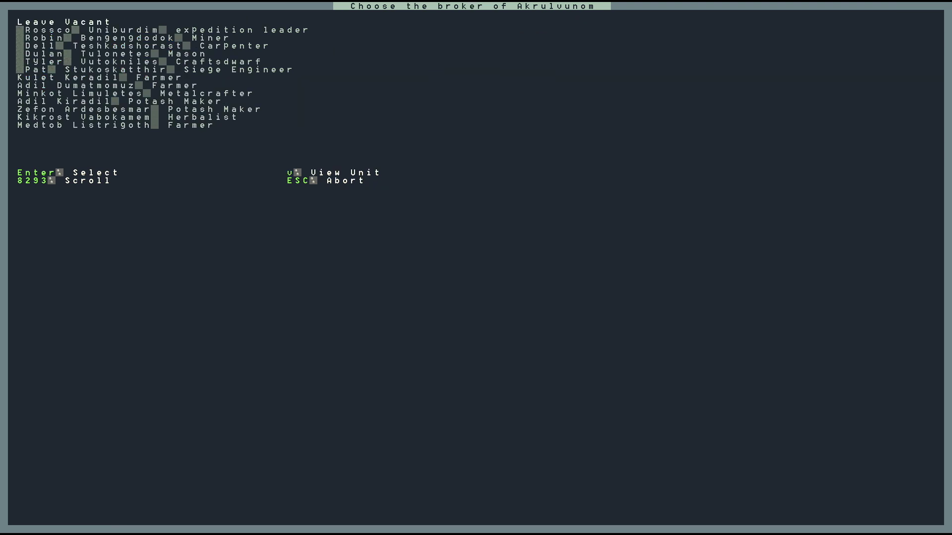
key(Down)
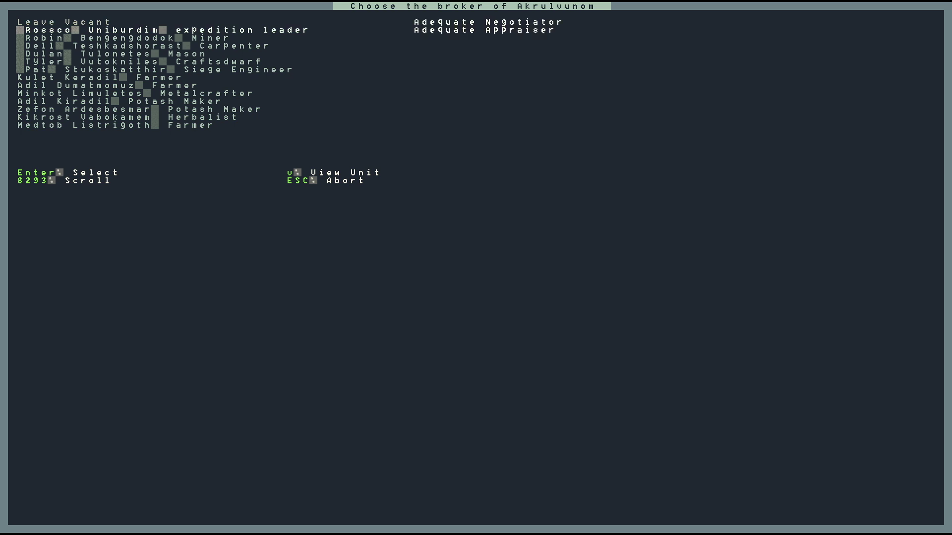
key(Escape)
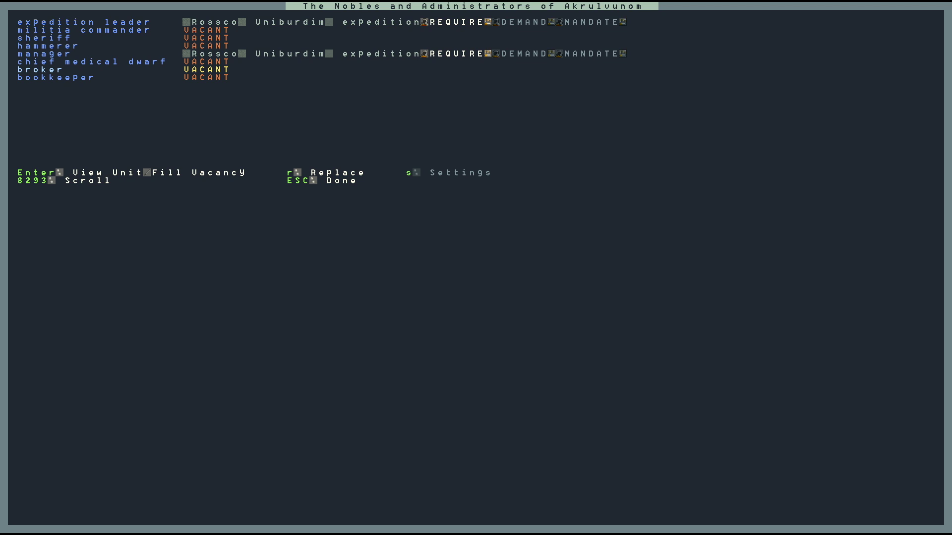
key(Escape)
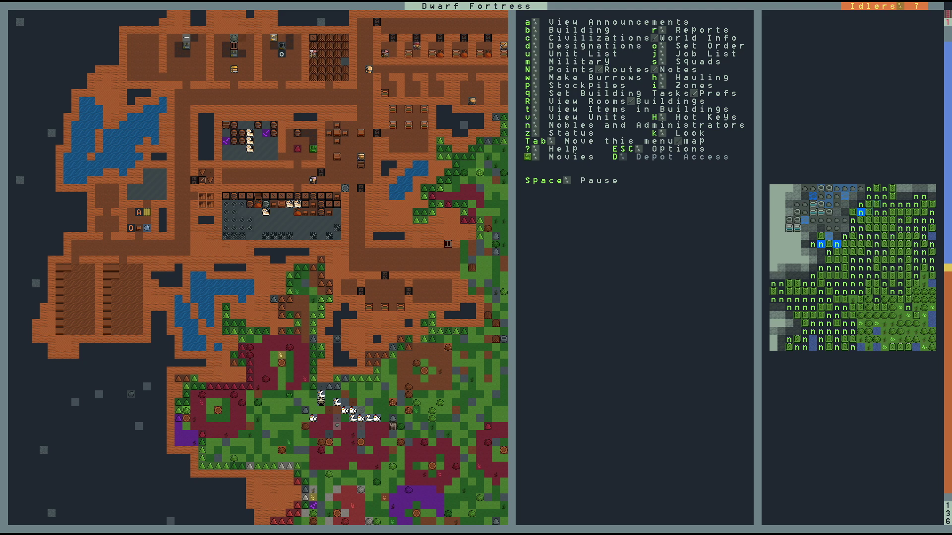
Appoint potash maker Zefon Ardesbesmar as bookkeeper from the nobles list.
key(shift+Right)
key(shift+Right)
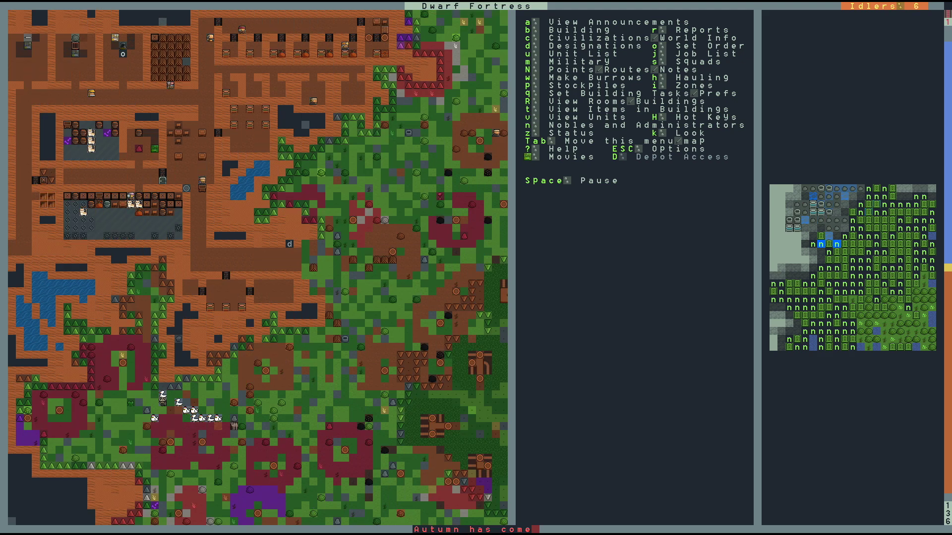
key(m)
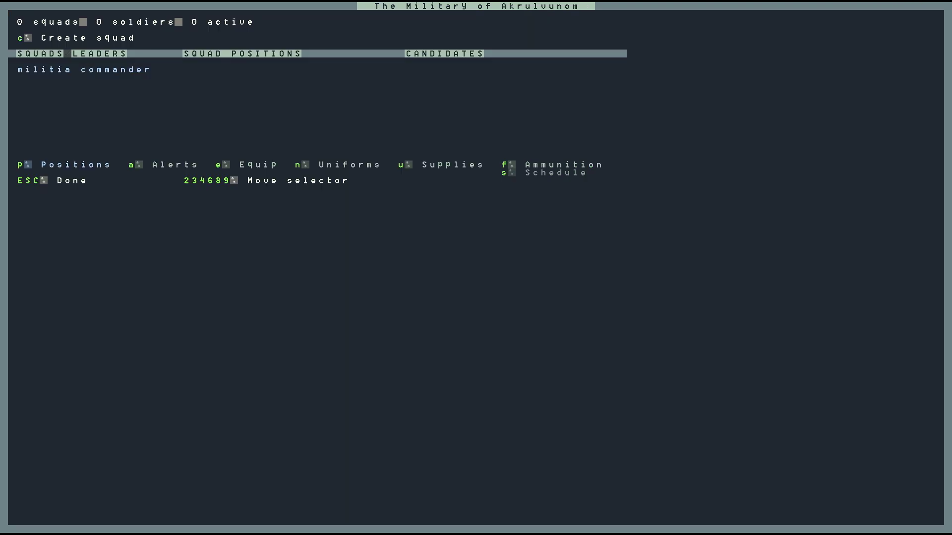
key(Escape)
key(n)
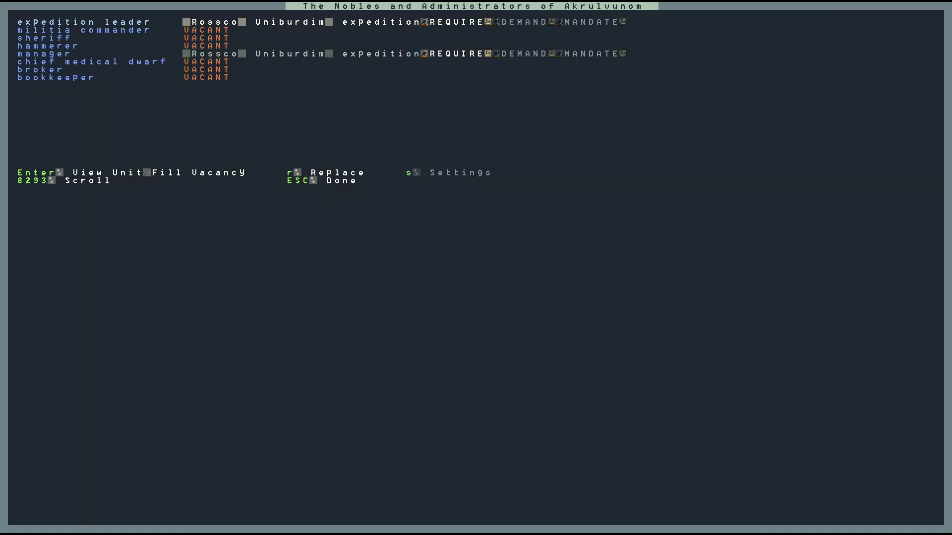
key(Down)
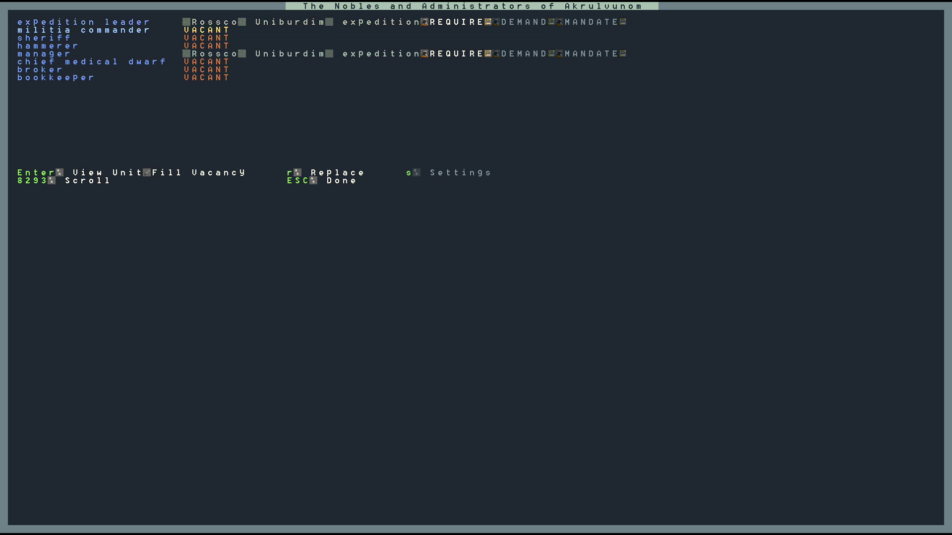
key(Down)
key(Down)
key(Down)
key(Down)
key(Down)
key(Down)
key(Return)
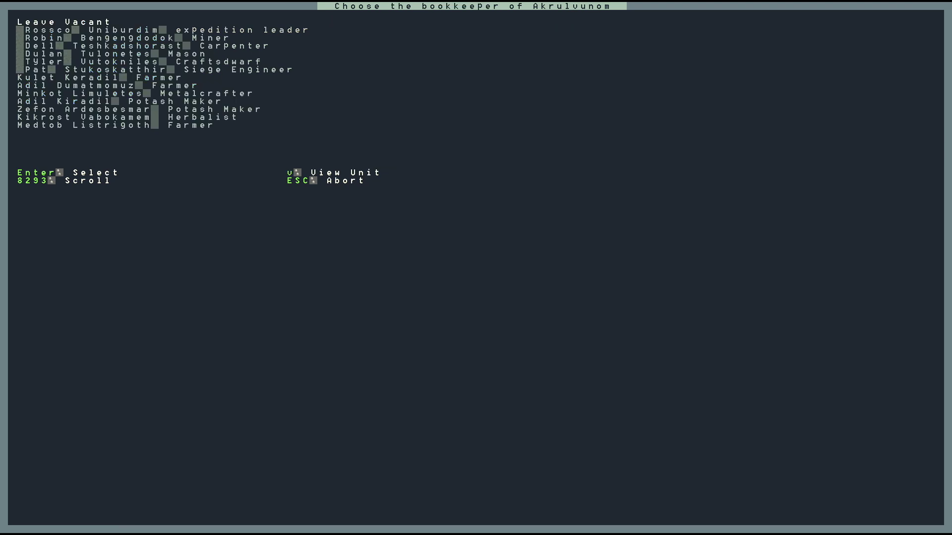
key(Down)
key(Down)
key(Down)
key(Down)
key(Down)
key(Down)
key(Down)
key(Down)
key(Down)
key(Down)
key(Down)
key(Down)
key(Down)
key(Up)
key(Up)
key(Return)
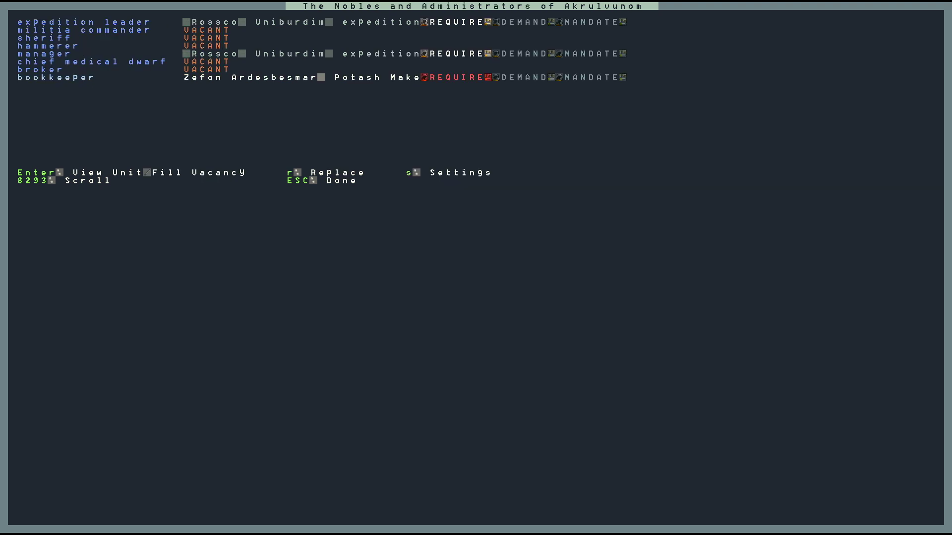
key(Escape)
Review the fortress standing orders after passing through the game options.
key(Up)
key(Up)
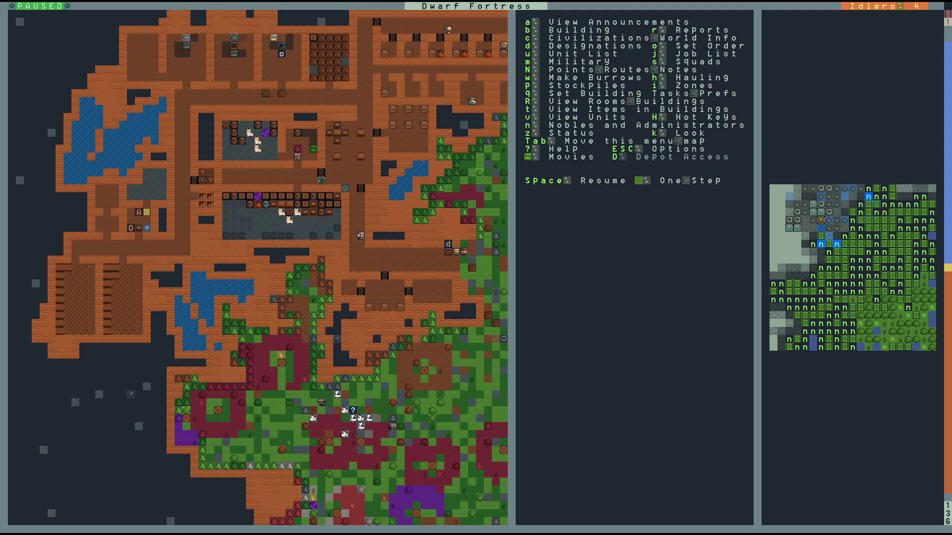
key(Escape)
key(Return)
key(o)
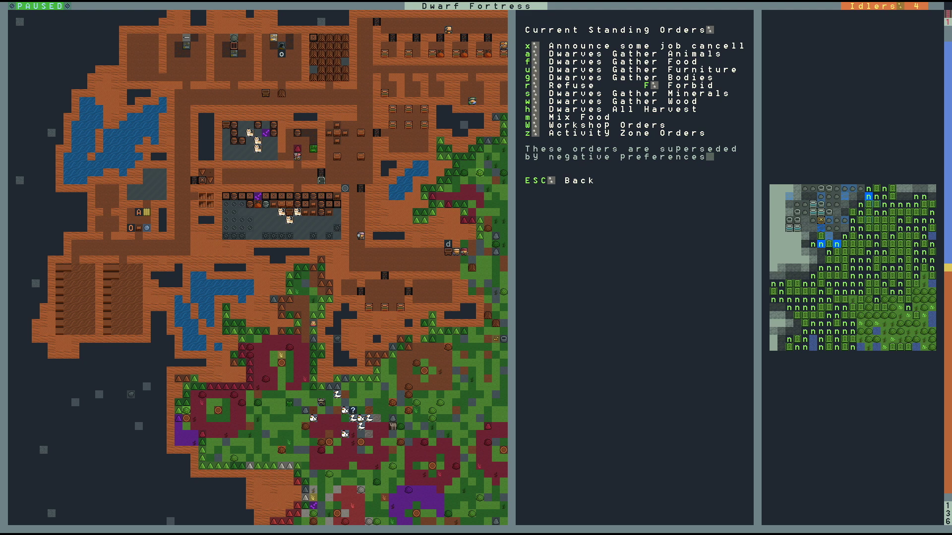
key(Escape)
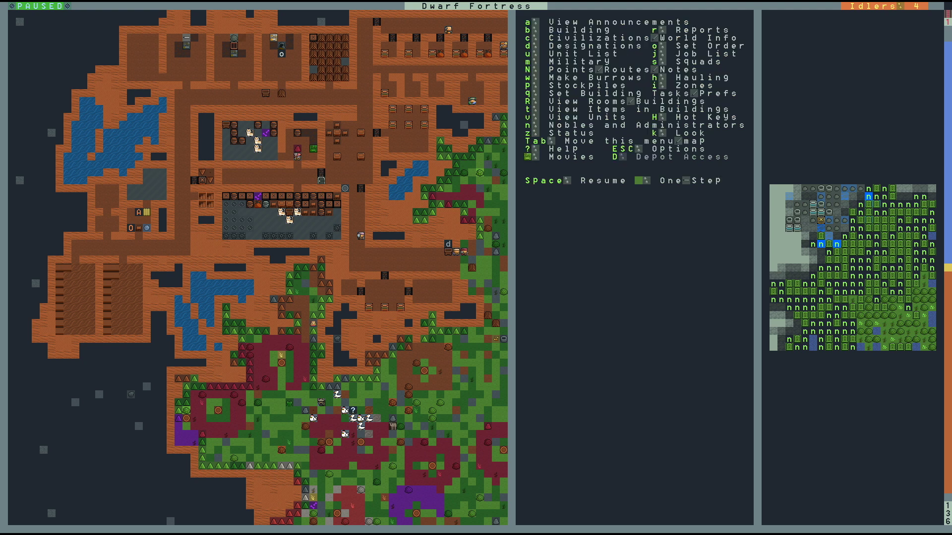
Check the military overview and return to the fortress map.
key(Escape)
key(Escape)
key(m)
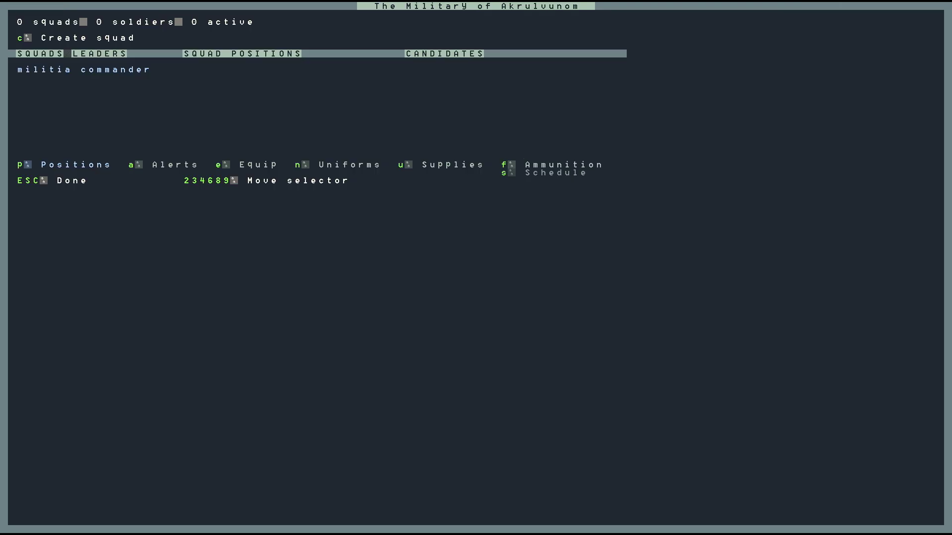
key(Escape)
key(shift+Left)
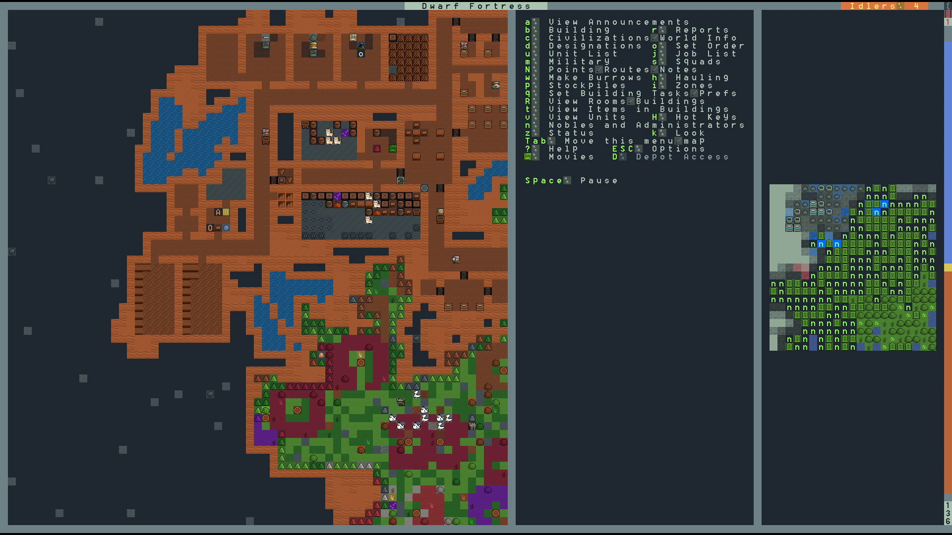
Cancel the Construct wooden Bin order at the Carpenter's Workshop.
key(p)
key(Escape)
key(q)
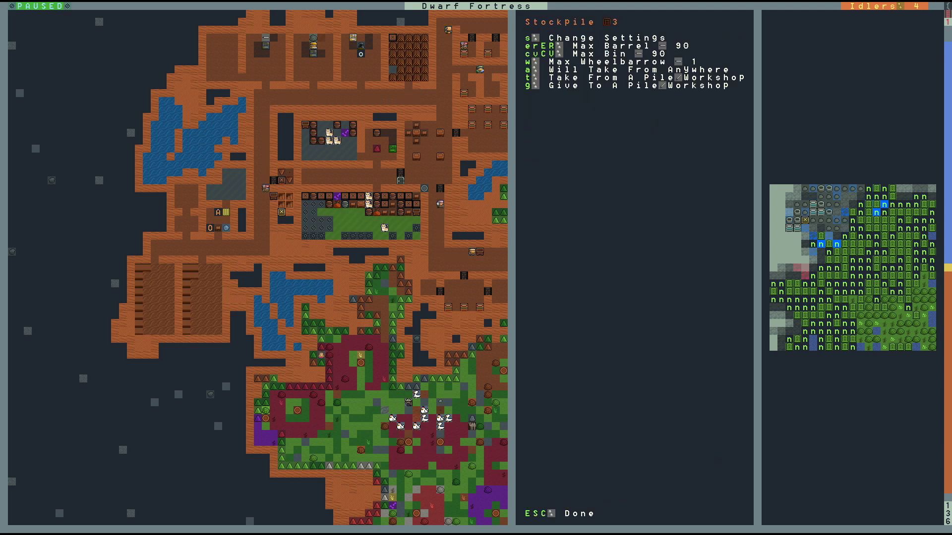
key(Up)
key(Up)
key(Up)
key(Up)
key(Up)
key(Up)
key(Up)
key(Right)
key(Up)
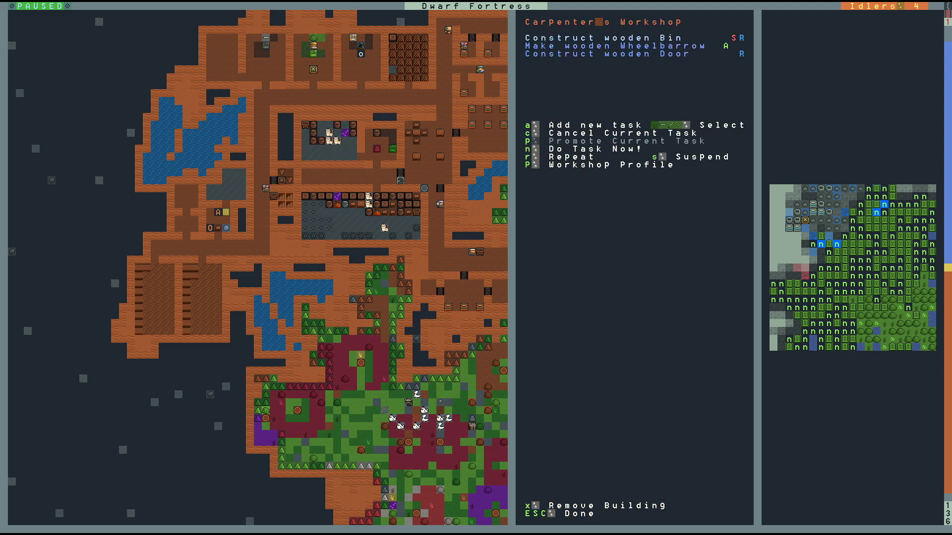
key(Up)
key(Up)
key(Up)
key(c)
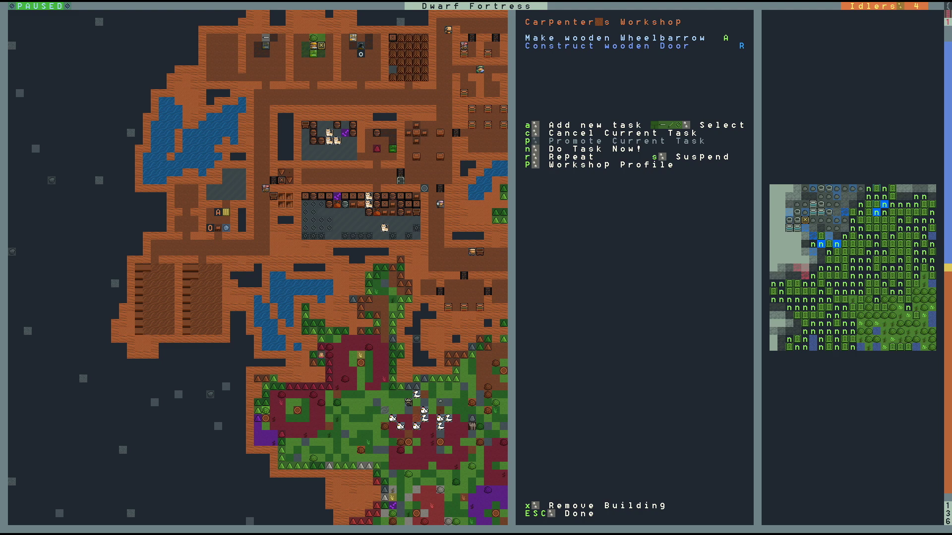
Add a Make wooden Barrel job, move it ahead of the door, and resume.
key(a)
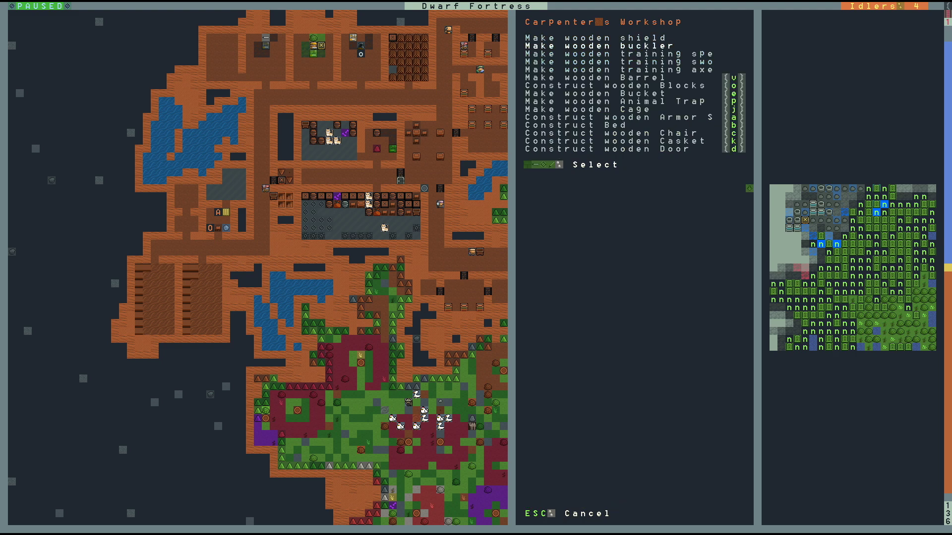
key(Down)
key(Down)
key(Down)
key(Down)
key(Down)
key(Down)
key(Down)
key(Down)
key(Down)
key(Down)
key(Up)
key(Up)
key(Up)
key(Up)
key(Escape)
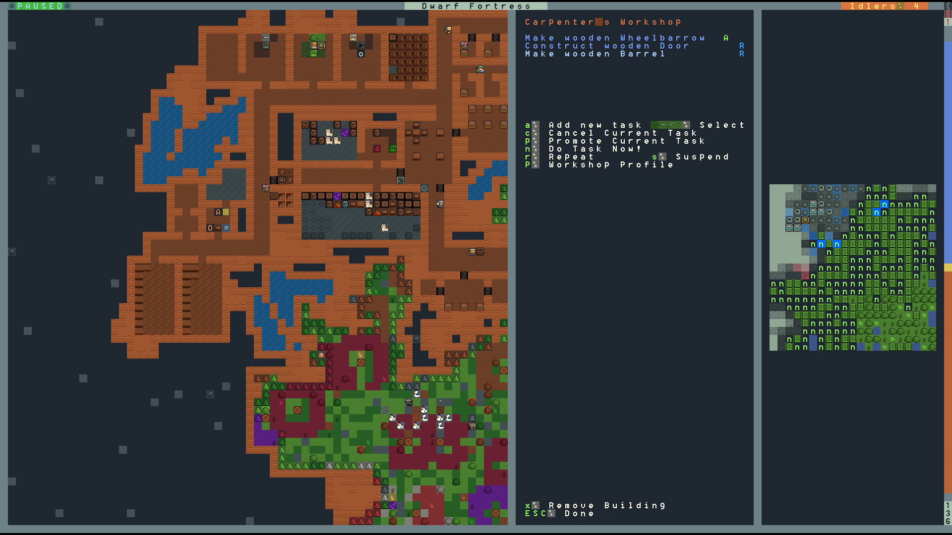
key(p)
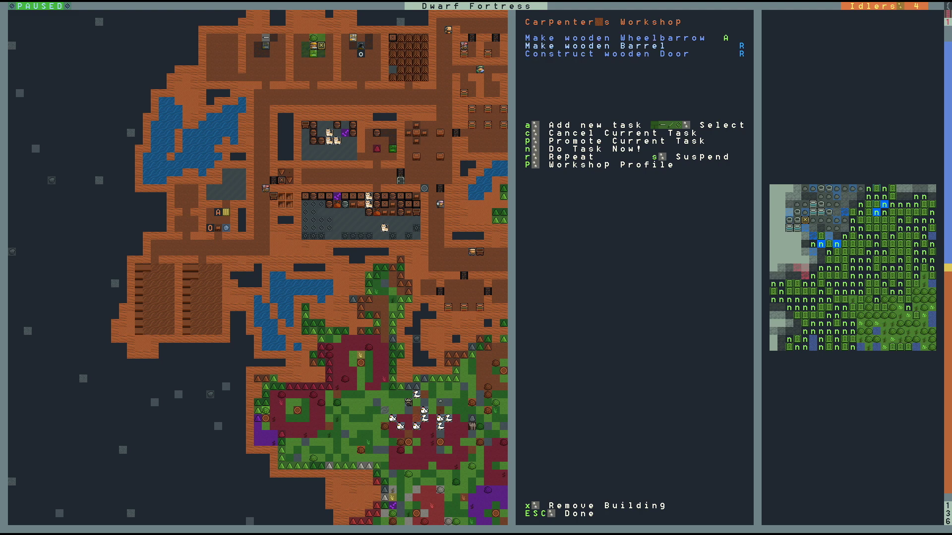
key(Escape)
key(space)
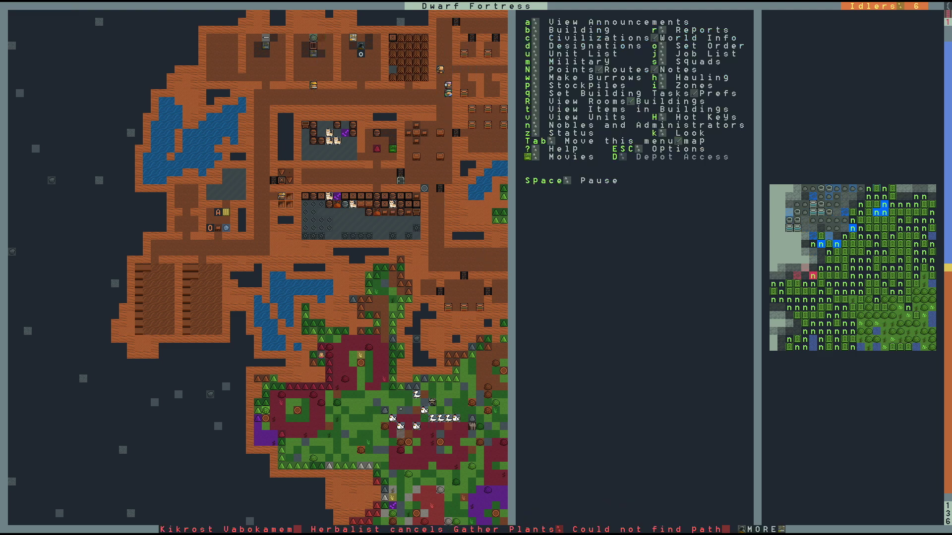
Check Food Stockpile #1 settings, then bring up the Mason's Workshop job choices.
key(q)
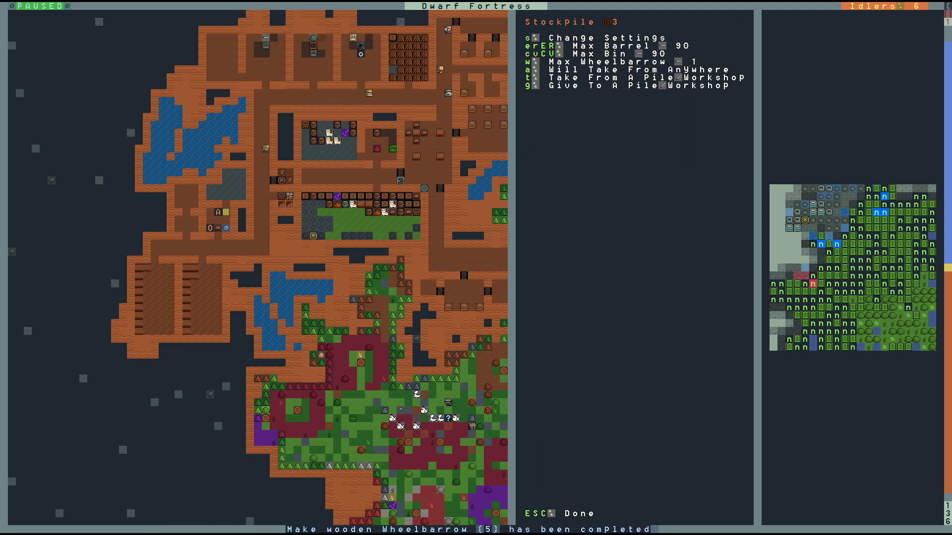
key(Up)
key(Up)
key(Up)
key(Up)
key(Up)
key(Up)
key(Right)
key(Right)
key(Right)
key(Up)
key(Up)
key(Up)
key(Right)
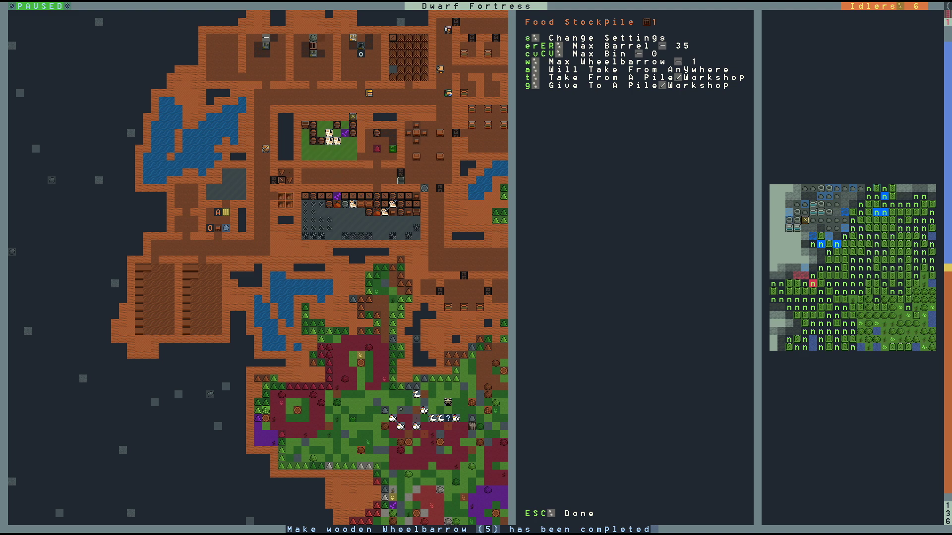
key(Down)
key(Down)
key(Down)
key(Left)
key(Left)
key(a)
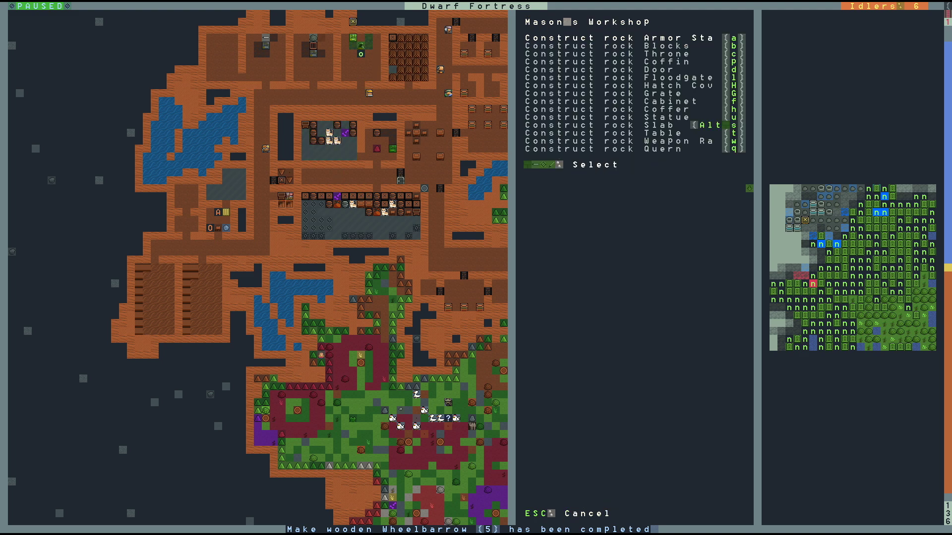
Order Construct rock Floodgate with Do Task Now priority and close the workshop.
key(Down)
key(Down)
key(Down)
key(Down)
key(Down)
key(Return)
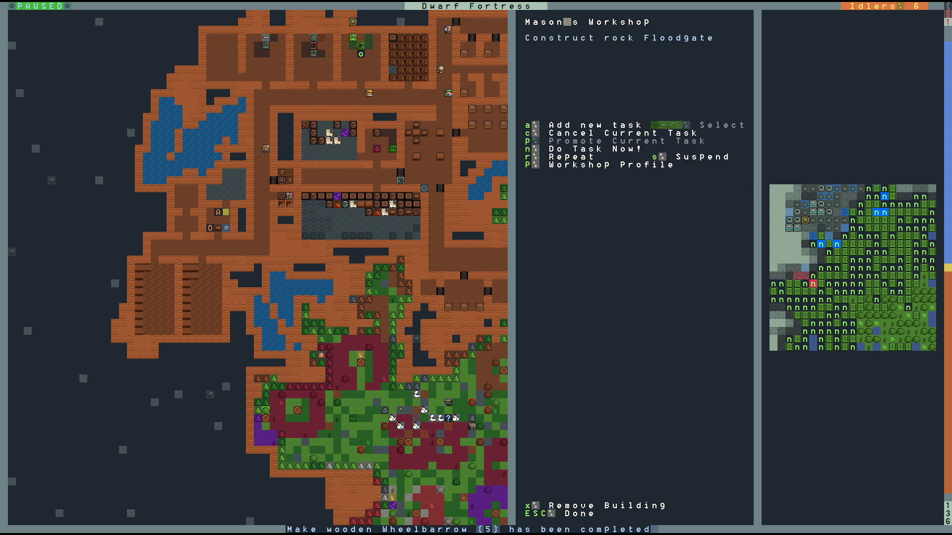
key(n)
key(Escape)
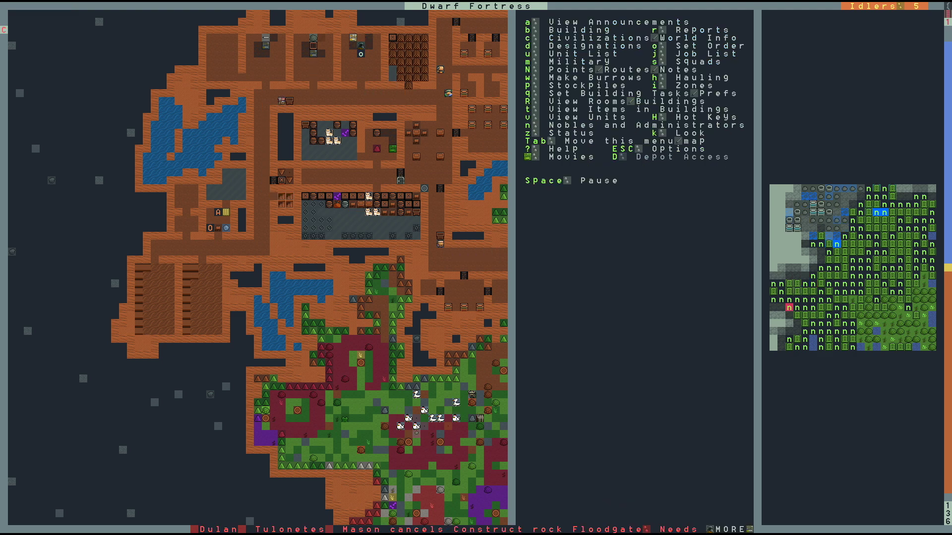
Descend two levels to the corridor and examine its clay floor and magnetite wall.
key(shift+period)
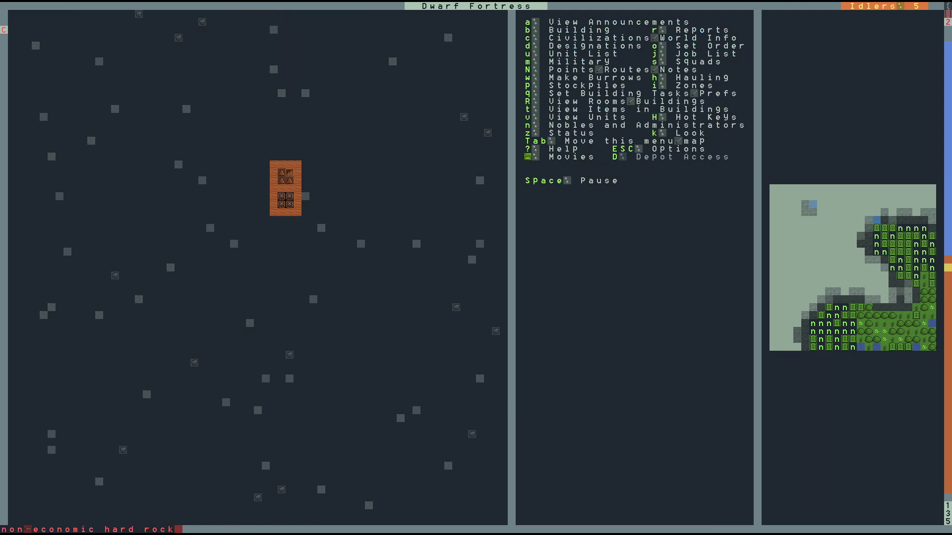
key(shift+period)
key(shift+period)
key(shift+period)
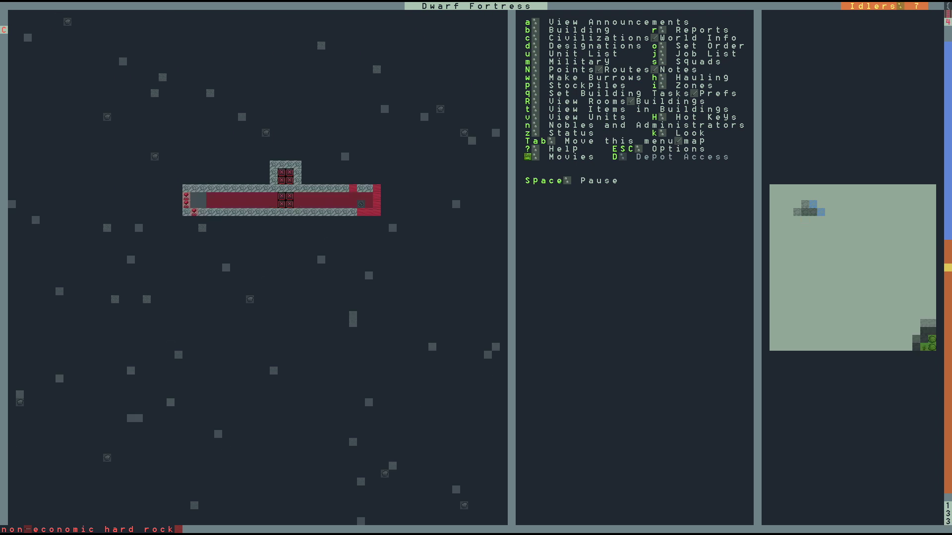
key(q)
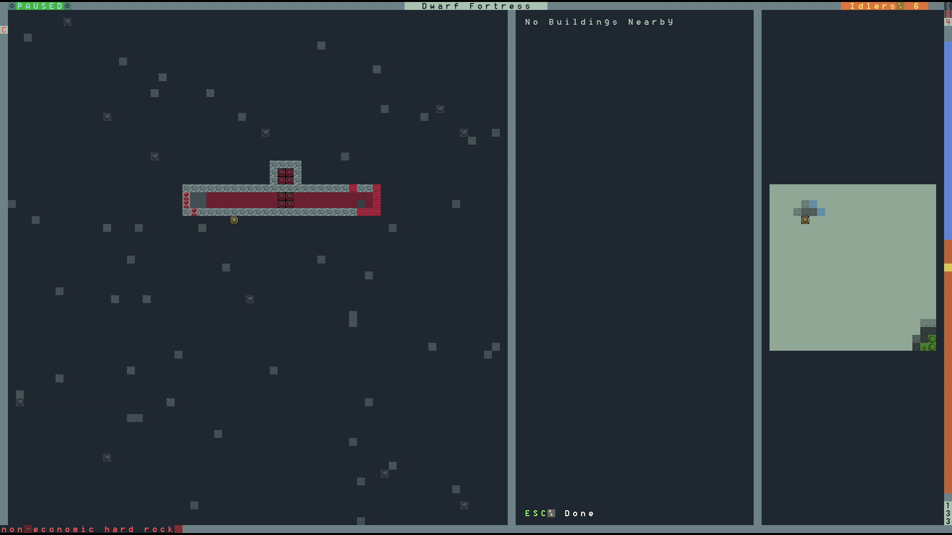
key(Escape)
key(k)
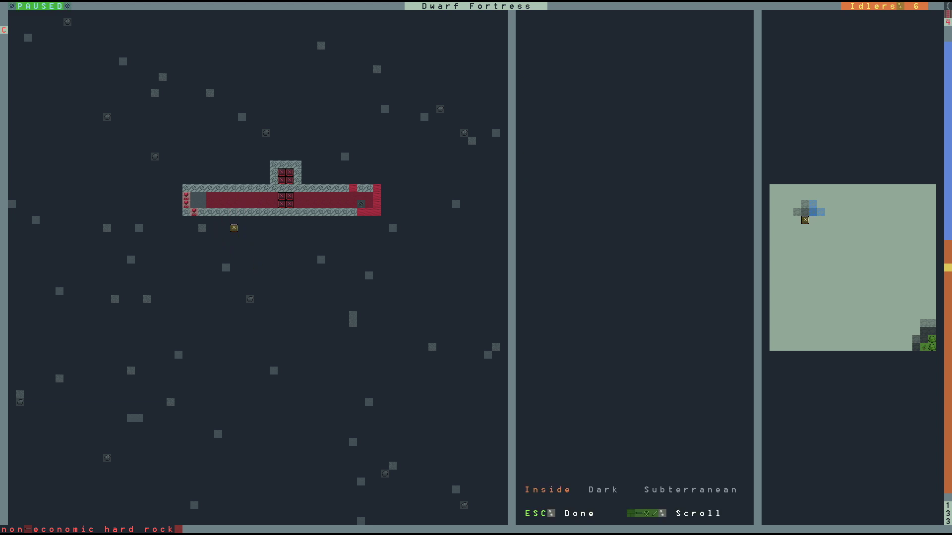
key(Up)
key(Up)
key(Up)
key(Escape)
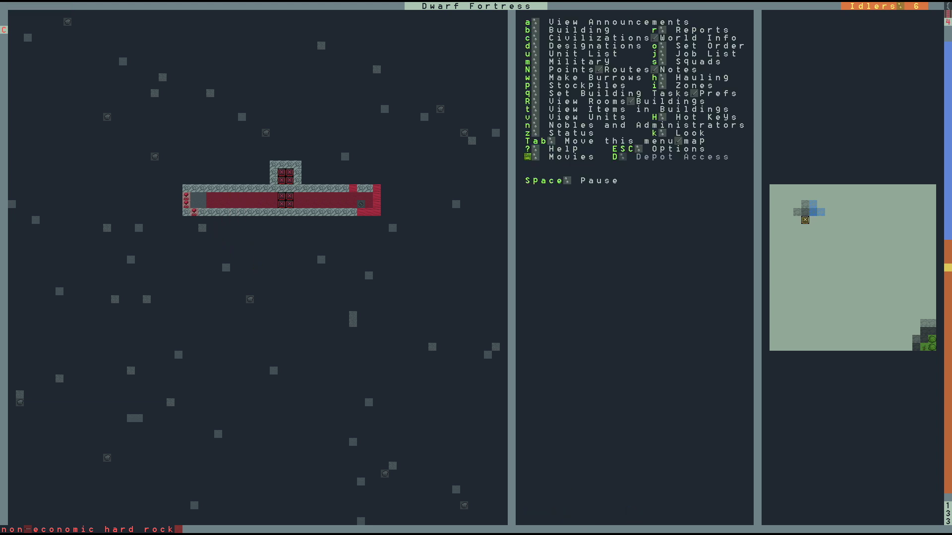
key(k)
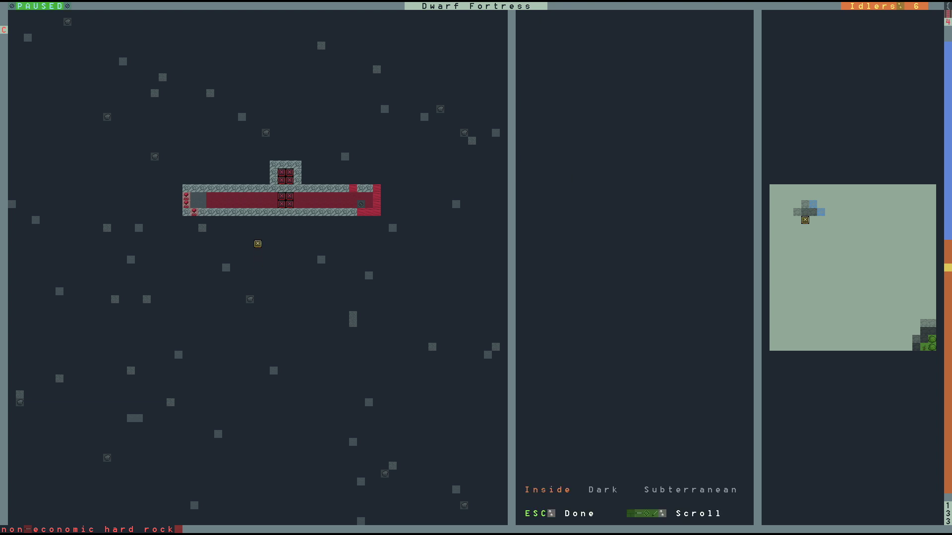
key(Up)
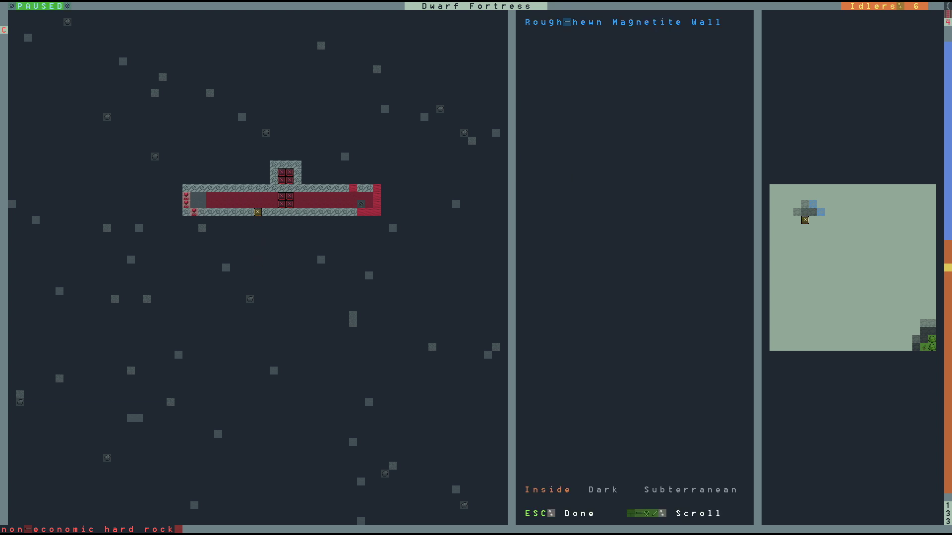
key(Escape)
Designate two 2x7 mining areas above the entrance corridor.
key(d)
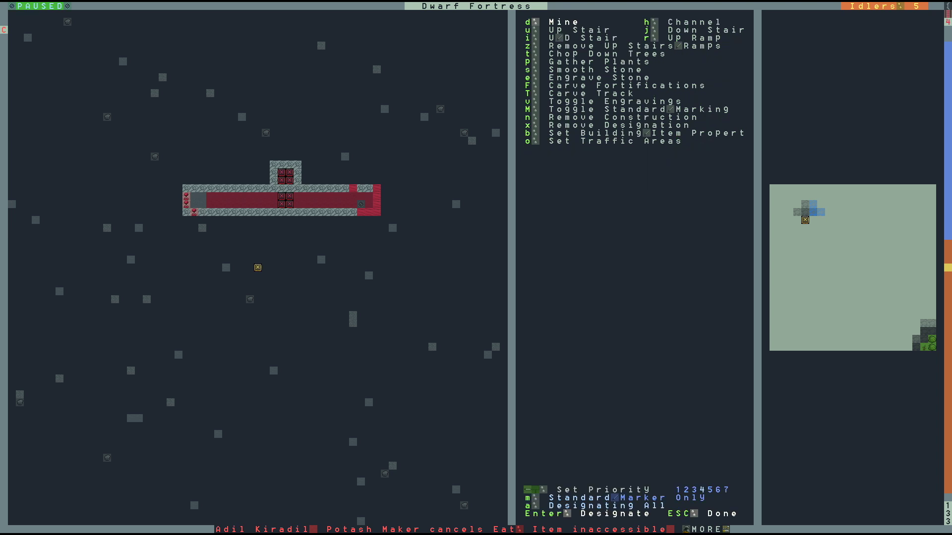
key(Up)
key(Up)
key(Up)
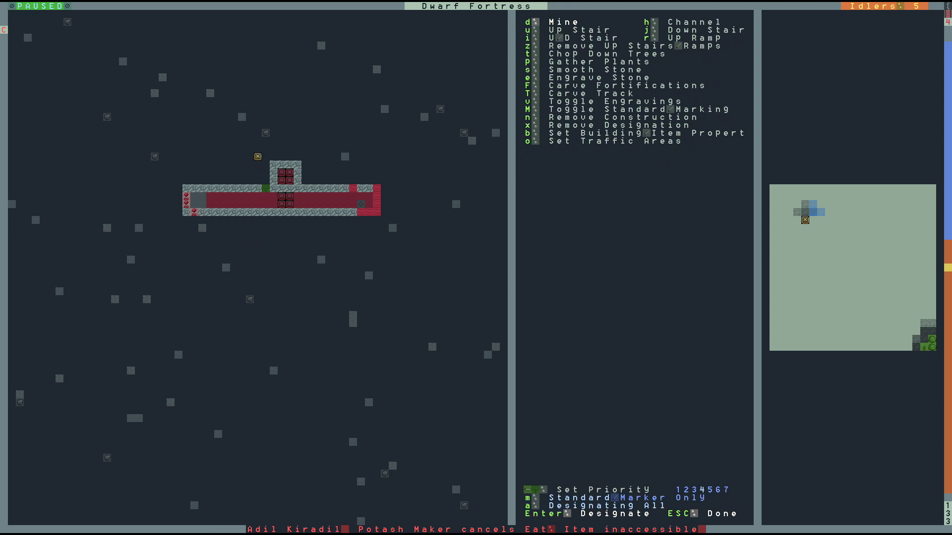
key(Return)
key(Right)
key(Right)
key(Right)
key(Down)
key(Down)
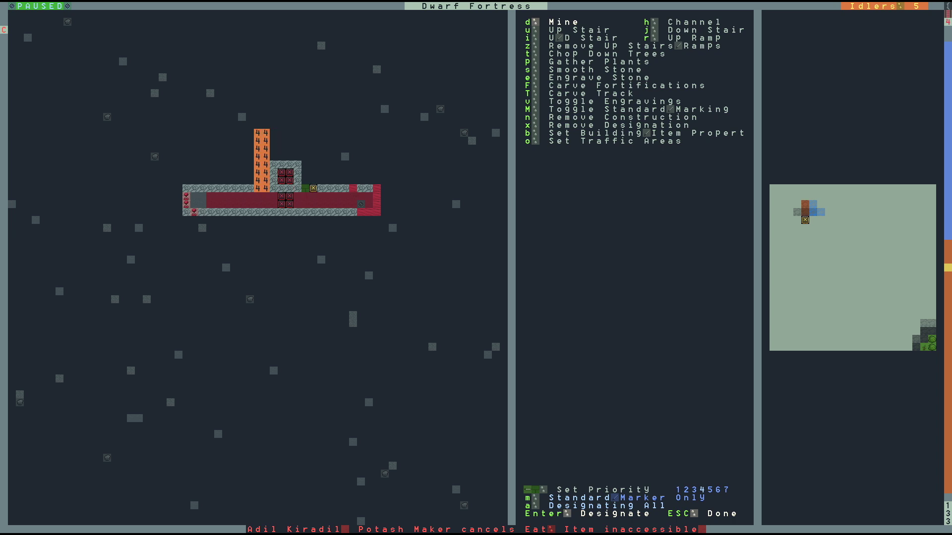
key(Up)
key(Up)
key(Up)
key(Up)
key(Up)
key(Return)
key(Down)
key(Down)
key(Down)
key(Down)
key(Down)
Mark a 2x2 block, a rectangle and a column of tiles for mining.
key(Left)
key(Left)
key(Left)
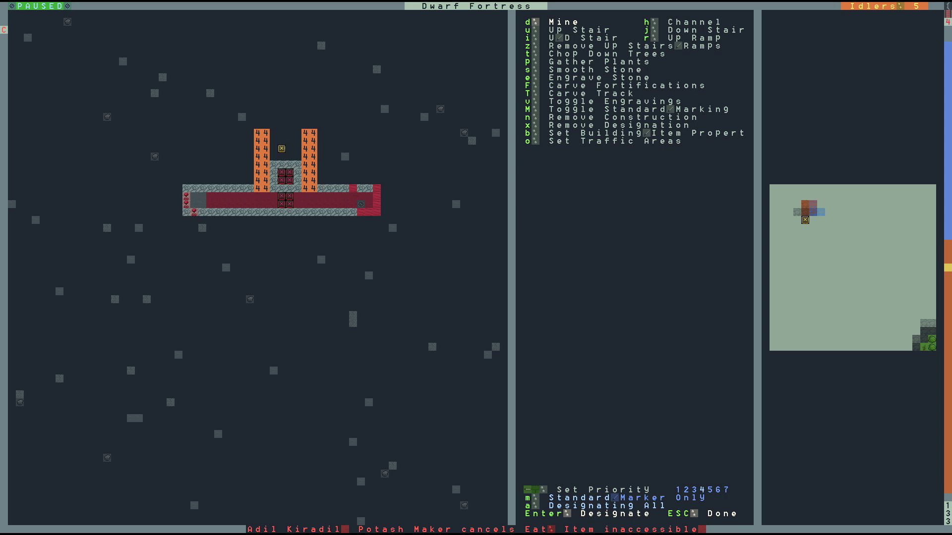
key(Up)
key(Up)
key(Right)
key(Return)
key(Left)
key(Left)
key(Up)
key(Up)
key(Return)
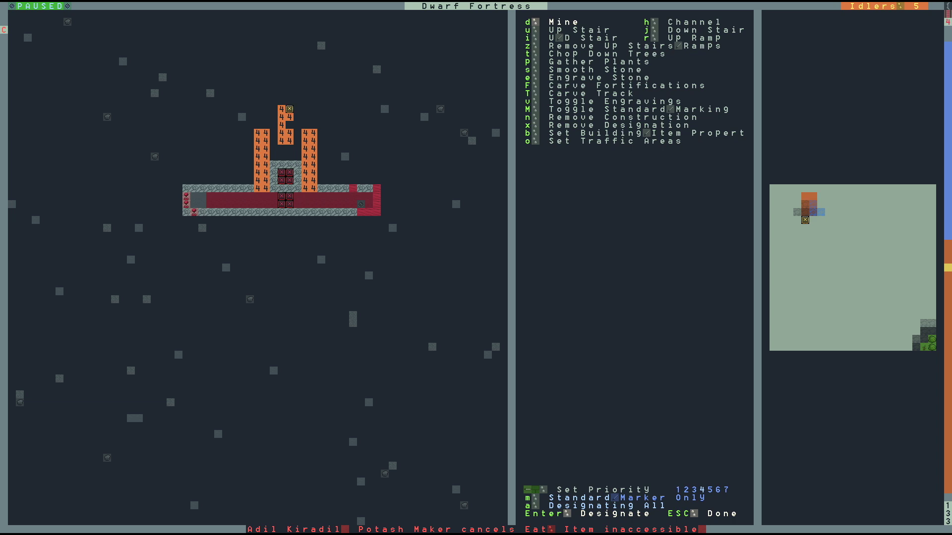
key(Left)
key(Left)
key(Right)
key(Right)
key(Return)
Mark a 2x3 block at the top-left for mining, then exit and unpause.
key(Left)
key(Left)
key(Left)
key(Left)
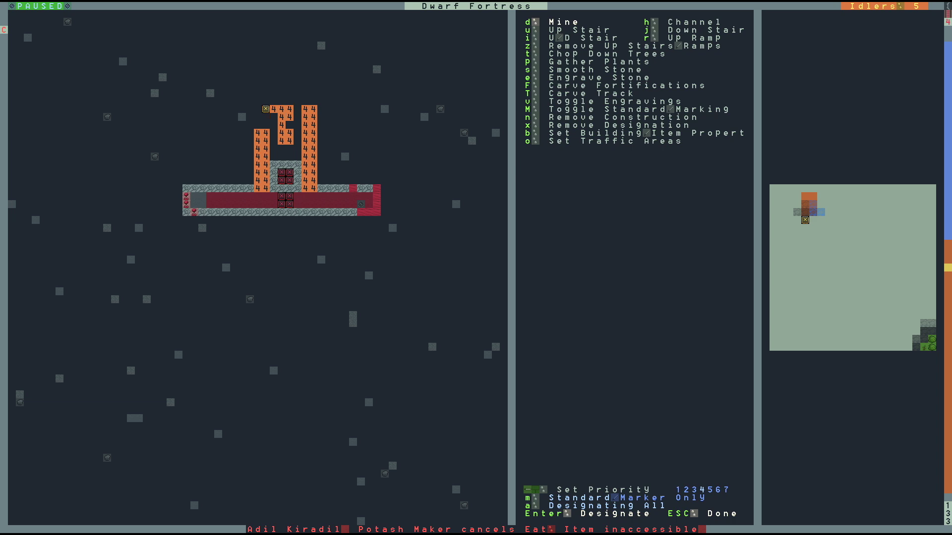
key(Return)
key(Left)
key(Down)
key(Down)
key(Return)
key(Down)
key(Down)
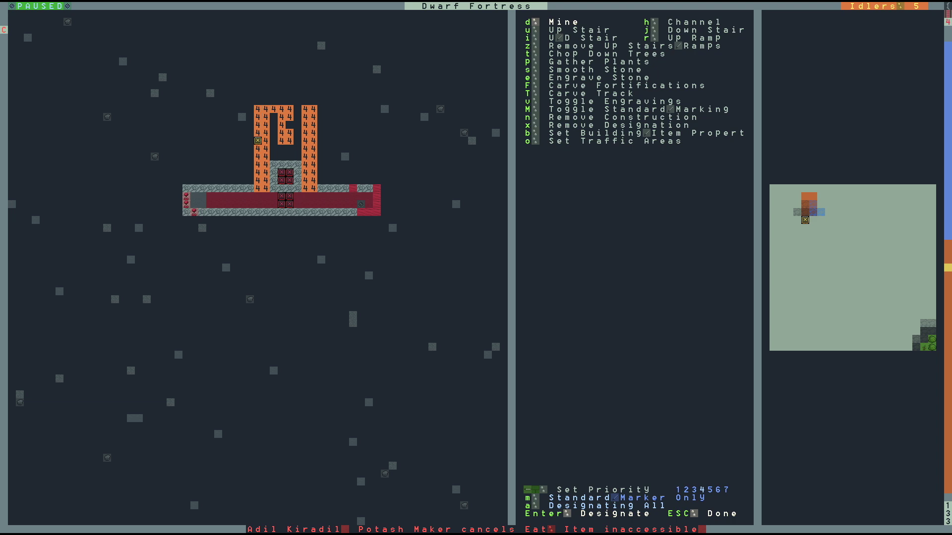
key(Down)
key(Down)
key(Down)
key(Down)
key(Down)
key(Down)
key(Down)
key(Down)
key(Escape)
key(space)
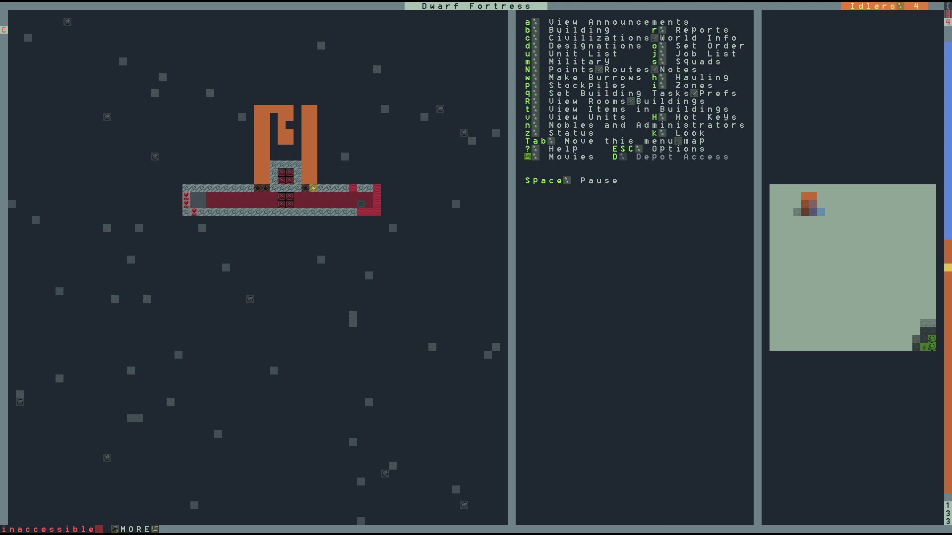
Step through z-levels up to the surface fortress at depth 136 and pan east.
key(greater)
key(less)
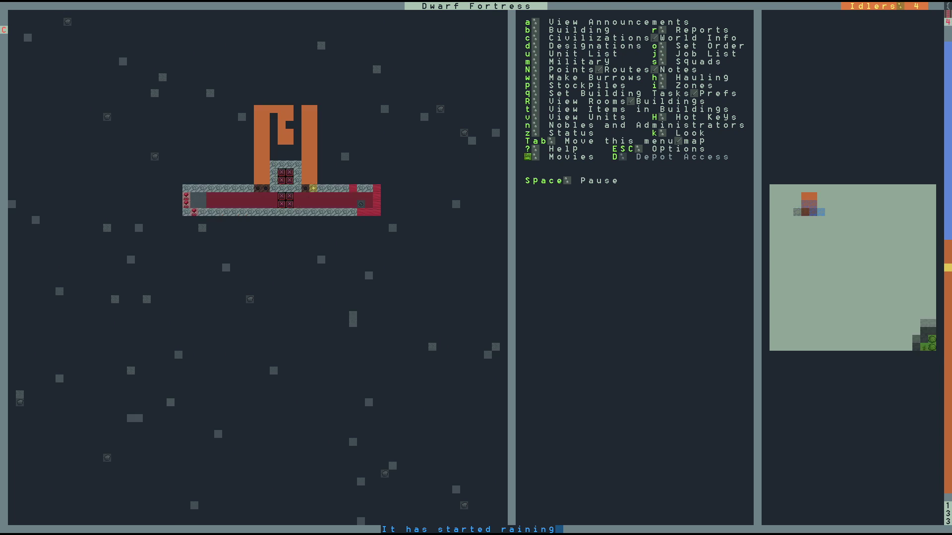
key(greater)
key(greater)
key(greater)
key(greater)
key(less)
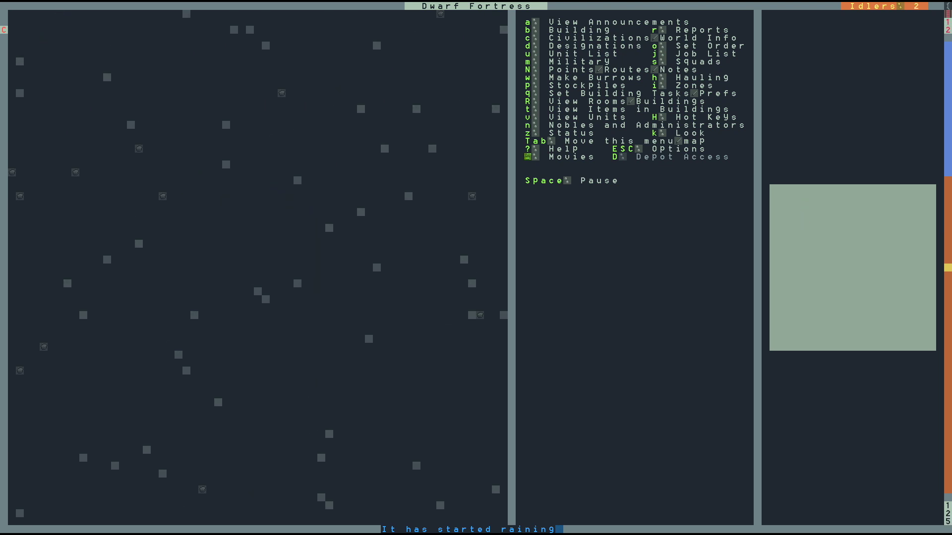
key(less)
key(less)
key(less)
key(less)
key(less)
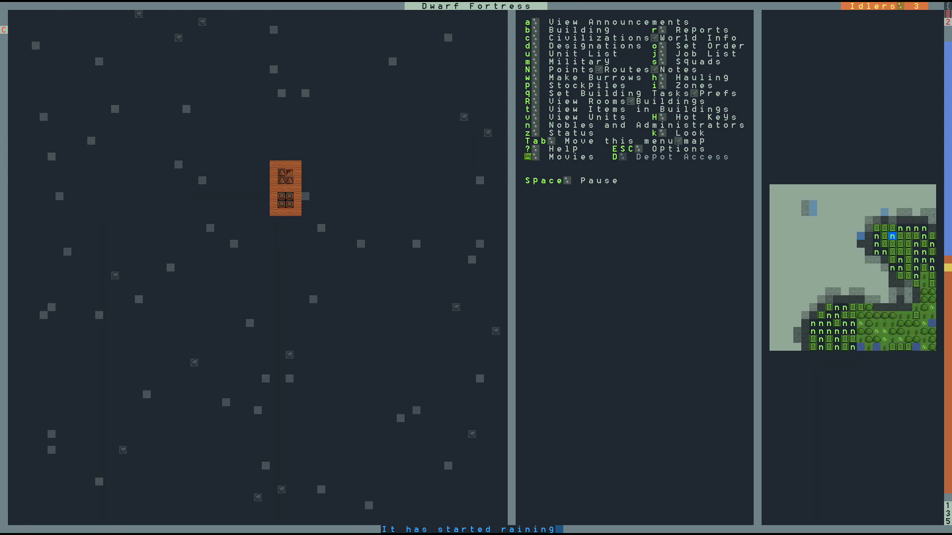
key(less)
key(less)
key(shift+Right)
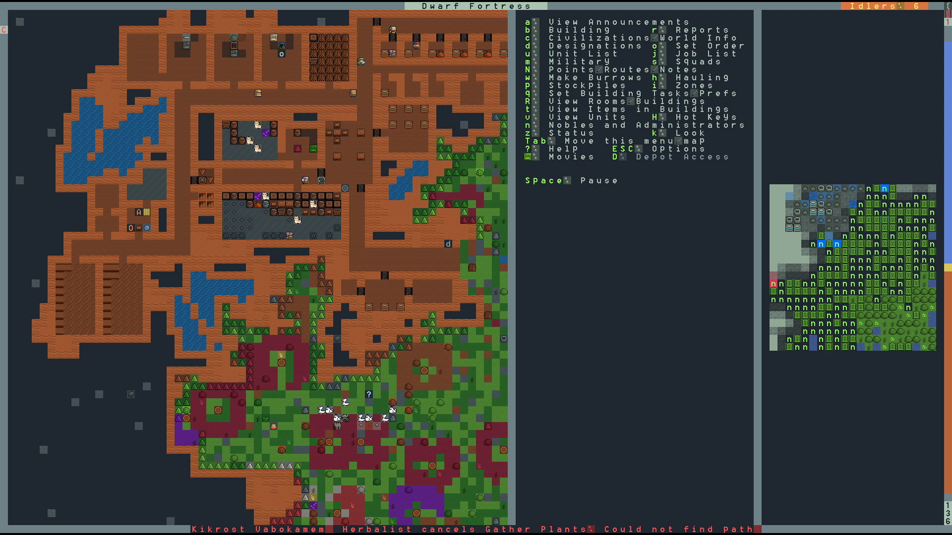
Pan around the surface grasslands, then open Dwarf Fortress: The Manual.
key(shift+Down)
key(shift+Down)
key(shift+Down)
key(shift+Right)
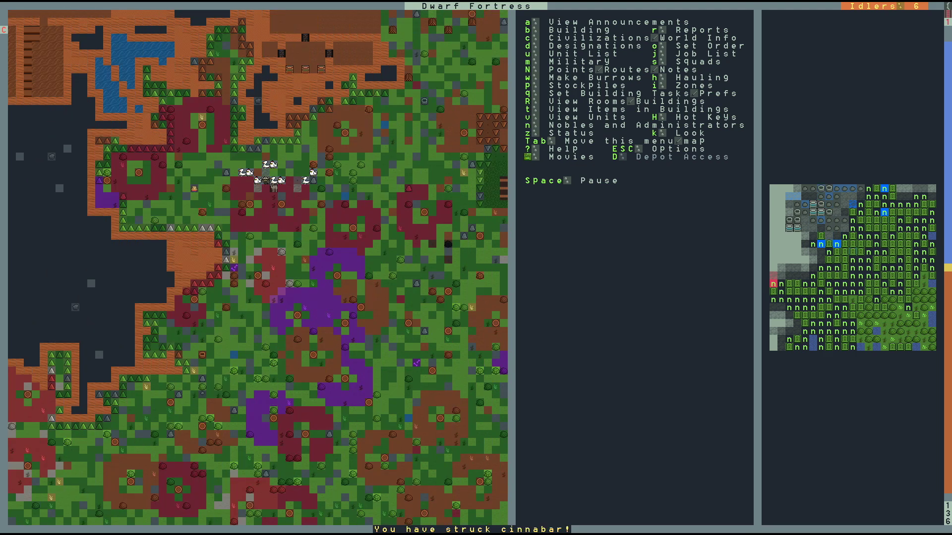
key(shift+Right)
key(shift+Right)
key(shift+Left)
key(shift+Left)
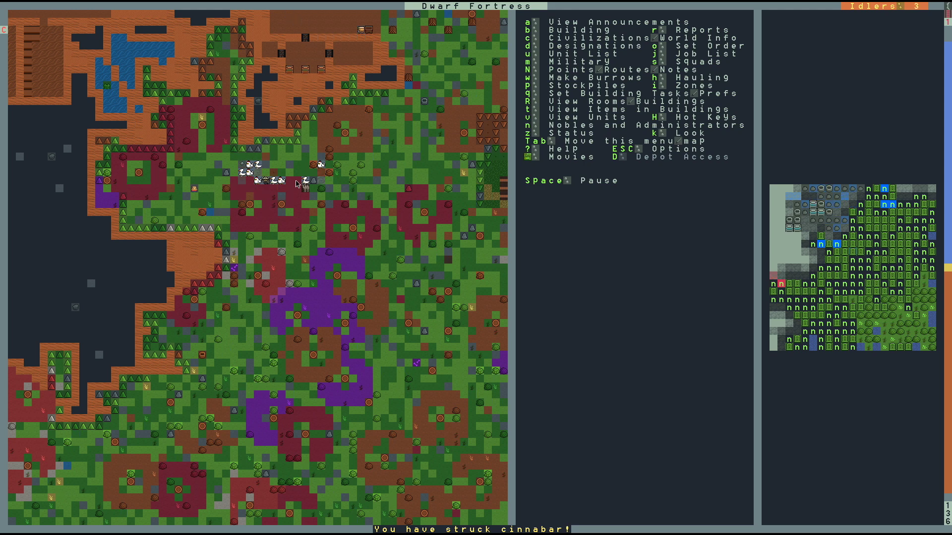
key(shift+Up)
key(shift+Up)
key(shift+Left)
key(shift+Up)
key(shift+Down)
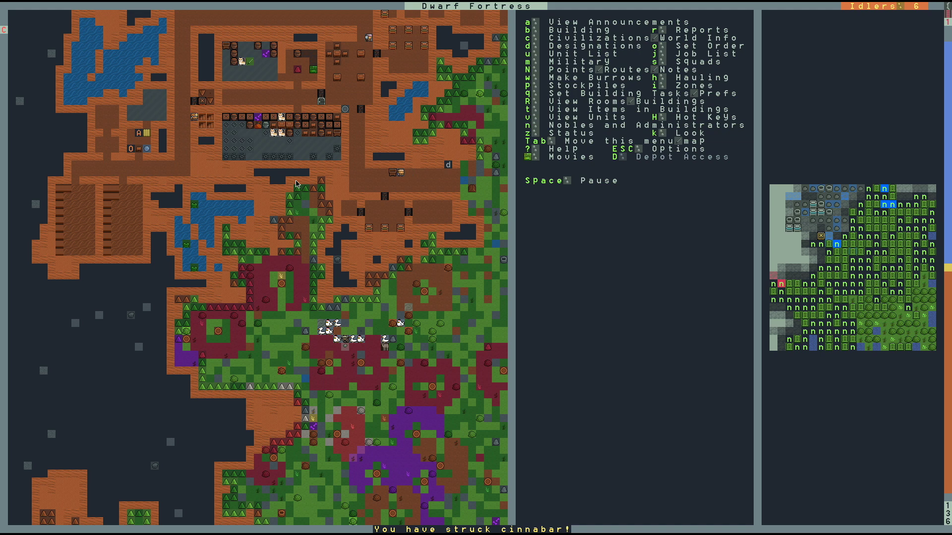
key(shift+Left)
key(shift+Down)
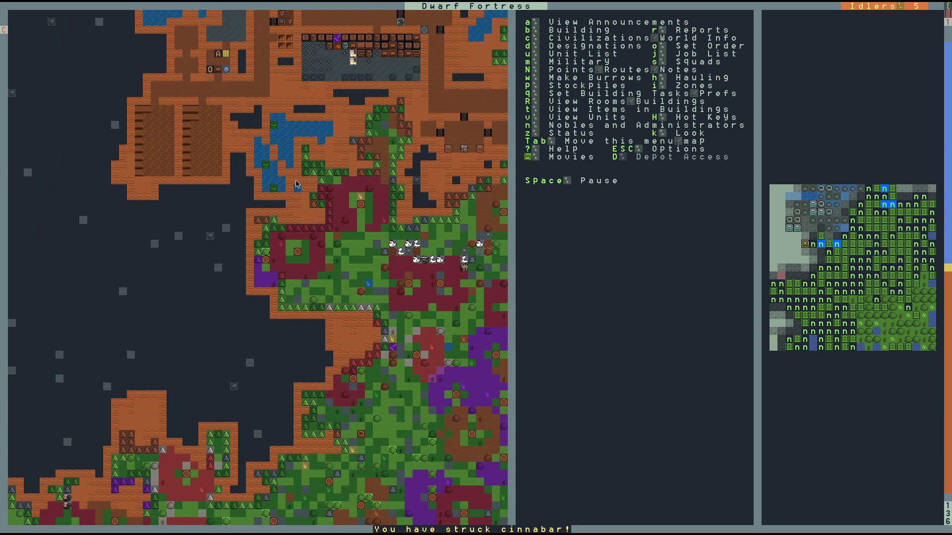
key(shift+Right)
key(shift+Up)
key(shift+Up)
key(shift+Left)
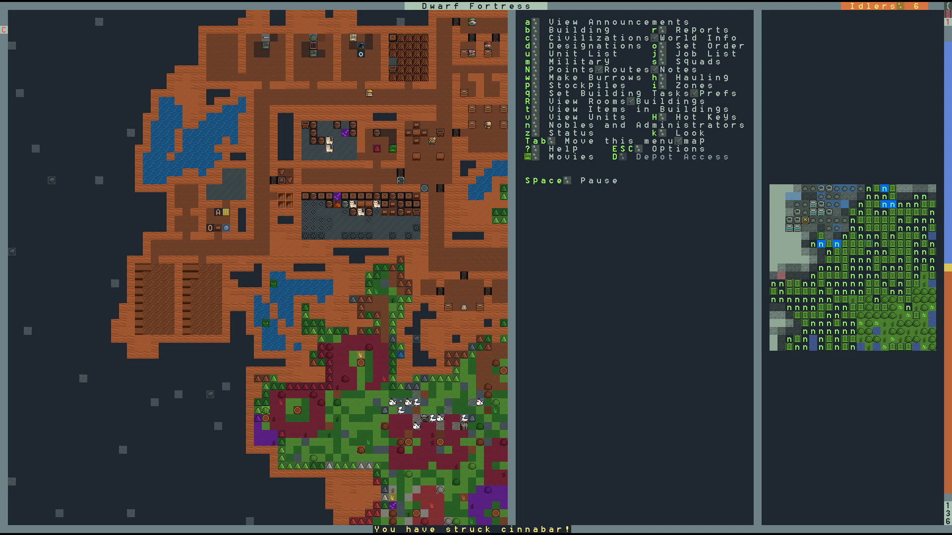
key(question)
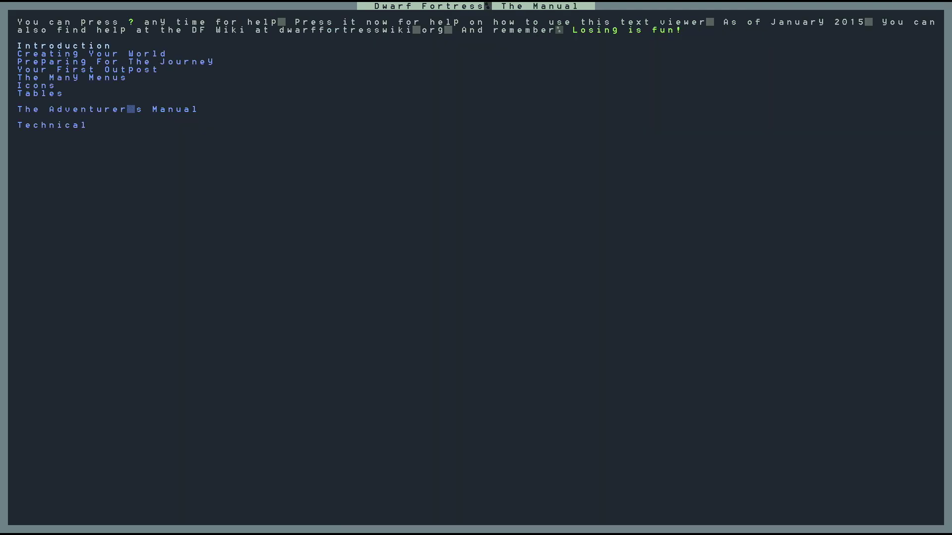
Close the manual and move up to the entrance hall level.
key(Escape)
key(less)
key(less)
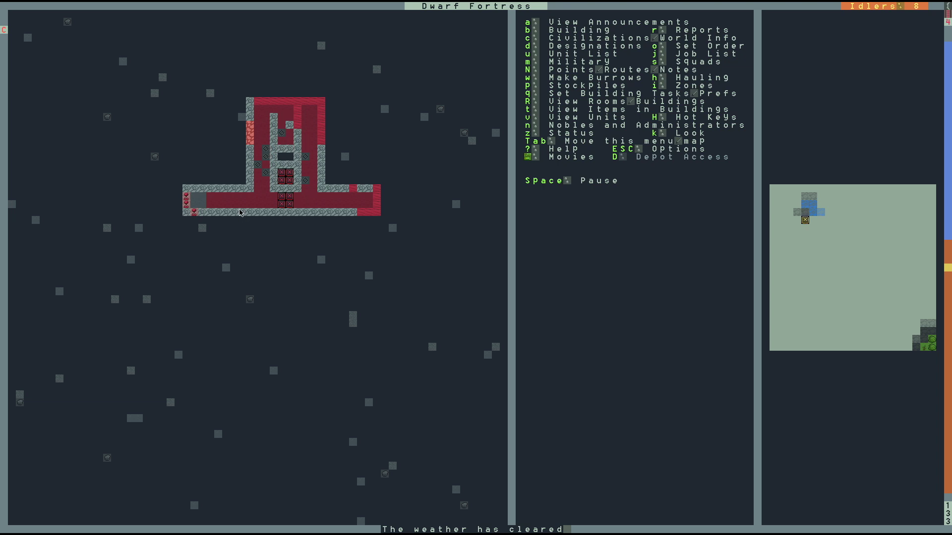
Descend to the stairwell level and inspect the rock of the wall beside the stairwell.
key(greater)
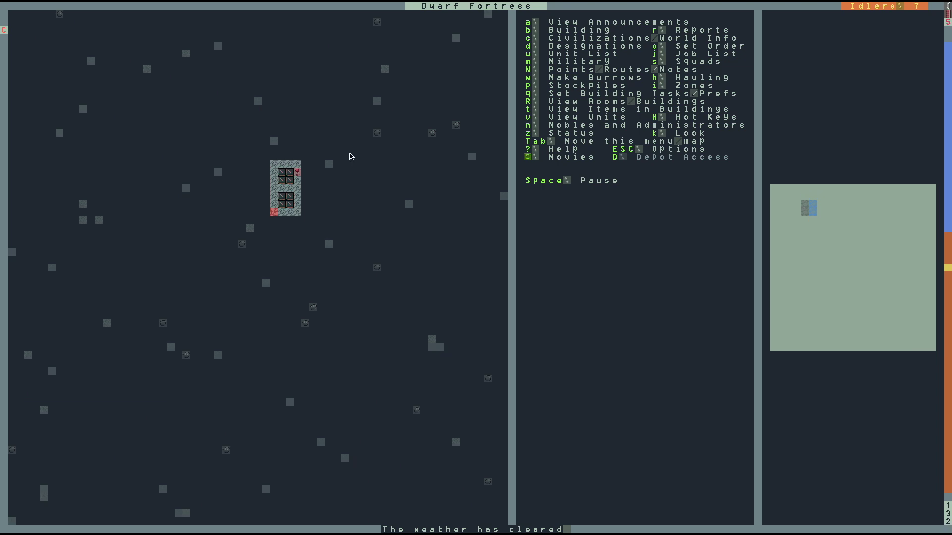
key(greater)
key(greater)
key(greater)
key(less)
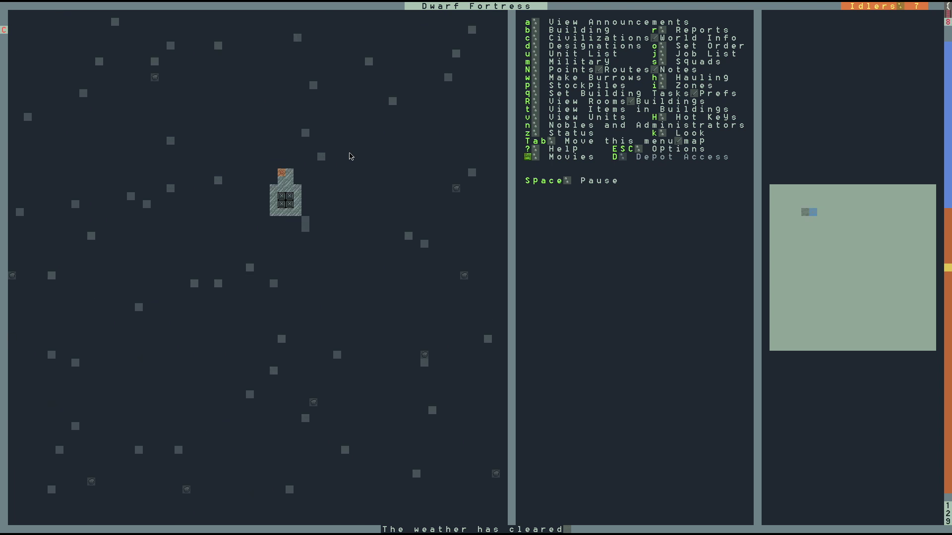
key(k)
key(Up)
key(Up)
key(Right)
key(Up)
key(Right)
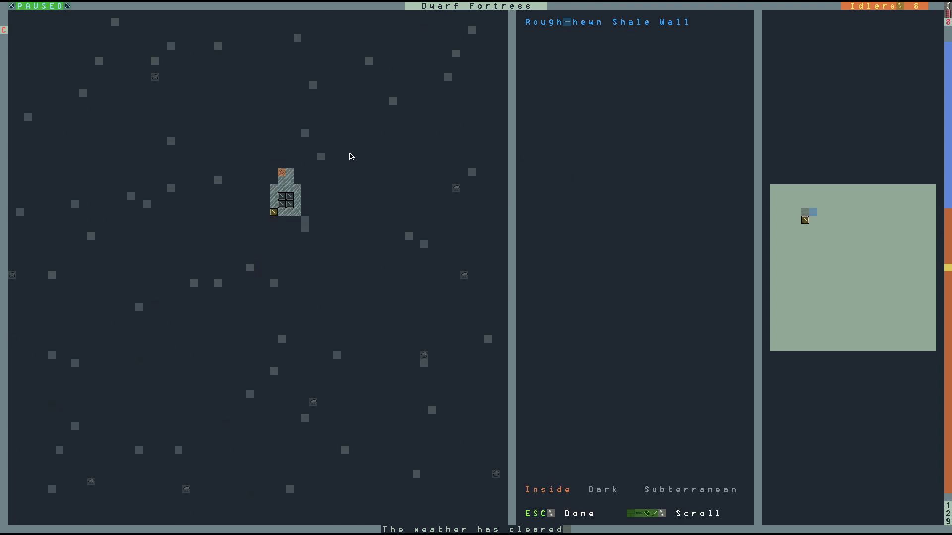
key(Escape)
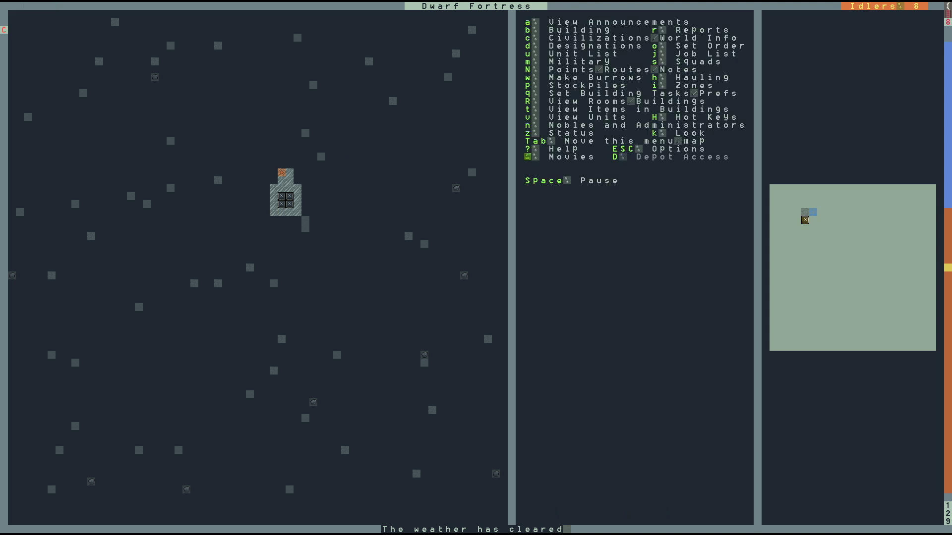
Check the wall rock one level lower, then settle on the stairwell room level at depth 130.
key(greater)
key(k)
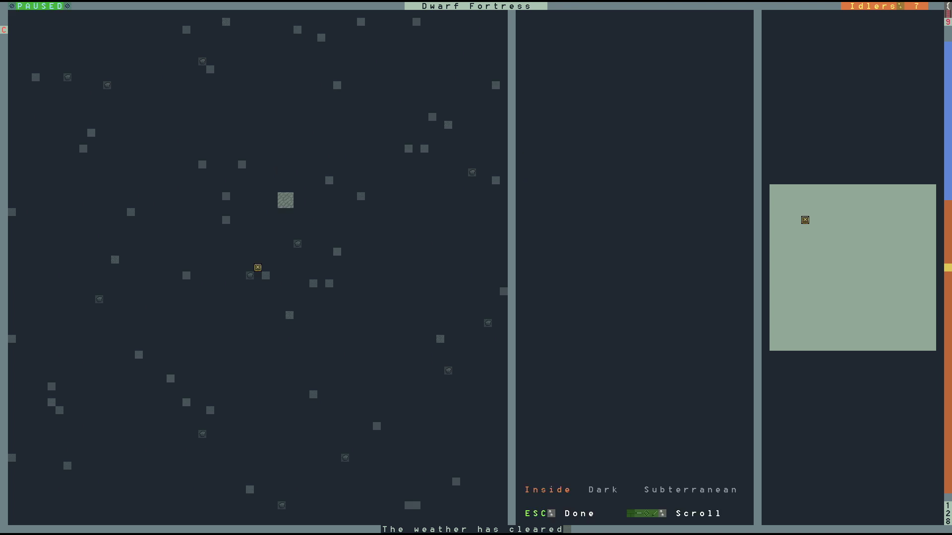
key(Up)
key(Up)
key(Escape)
key(shift+comma)
key(shift+comma)
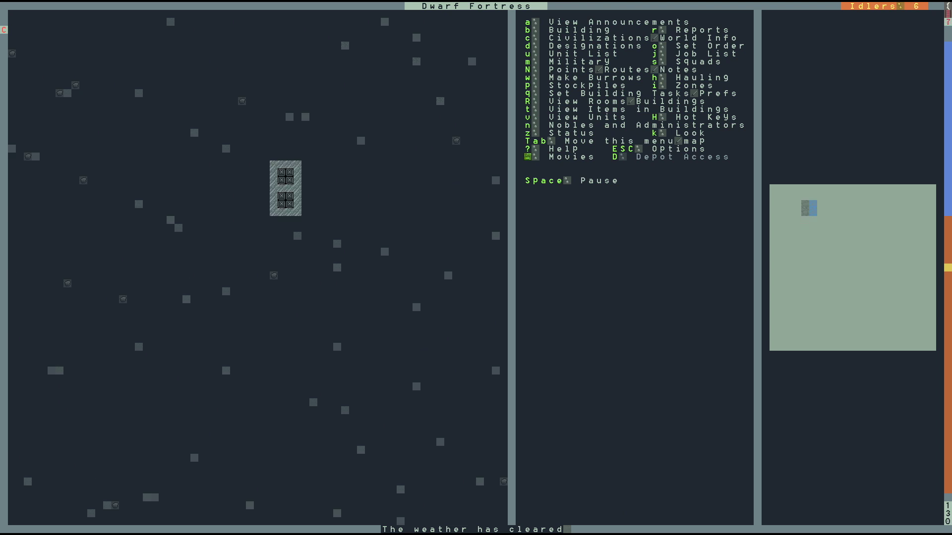
key(shift+comma)
key(shift+period)
Designate two-row mining tunnels to the west and east of the stairwell room.
key(d)
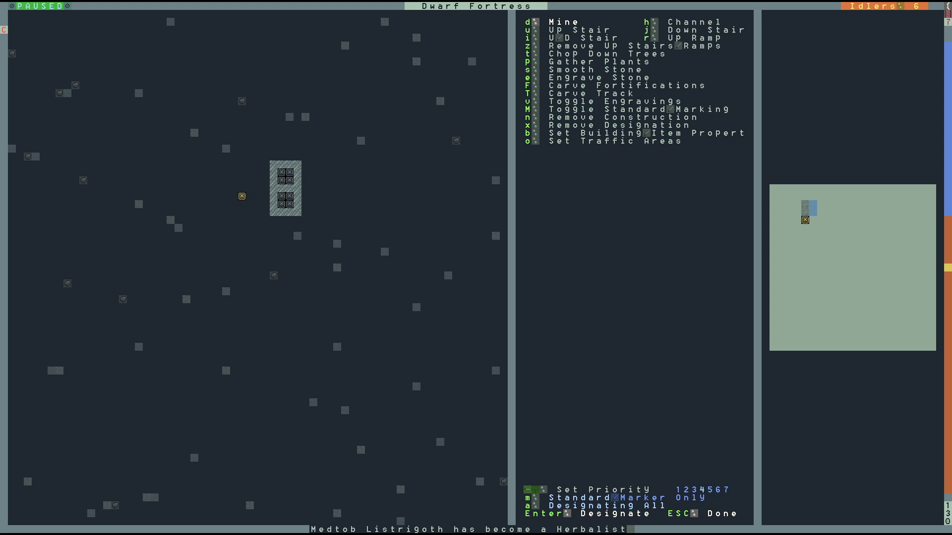
key(Left)
key(Return)
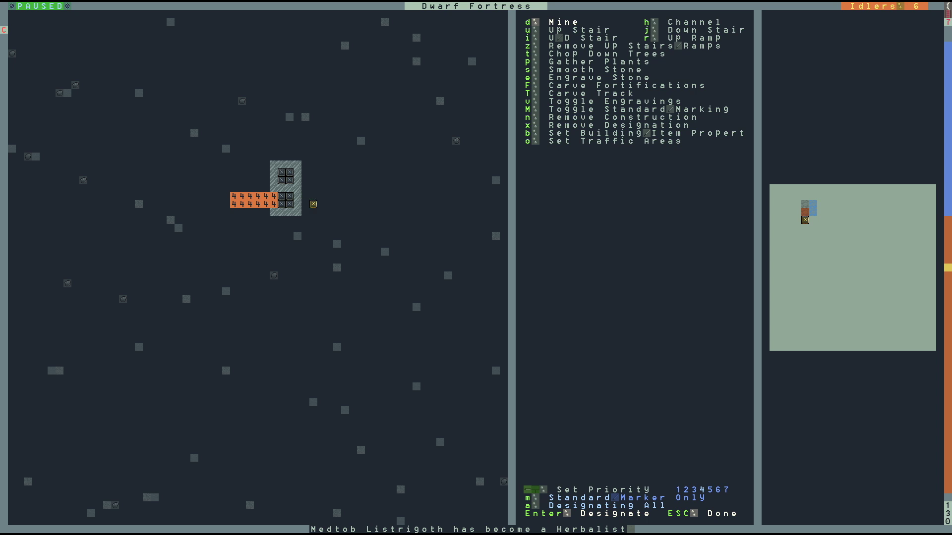
key(Right)
key(Right)
key(Right)
key(Right)
key(Return)
key(Down)
key(Down)
Designate a two-tile-wide dig area below the stairs and exit the designations menu.
key(Left)
key(Left)
key(Left)
key(Left)
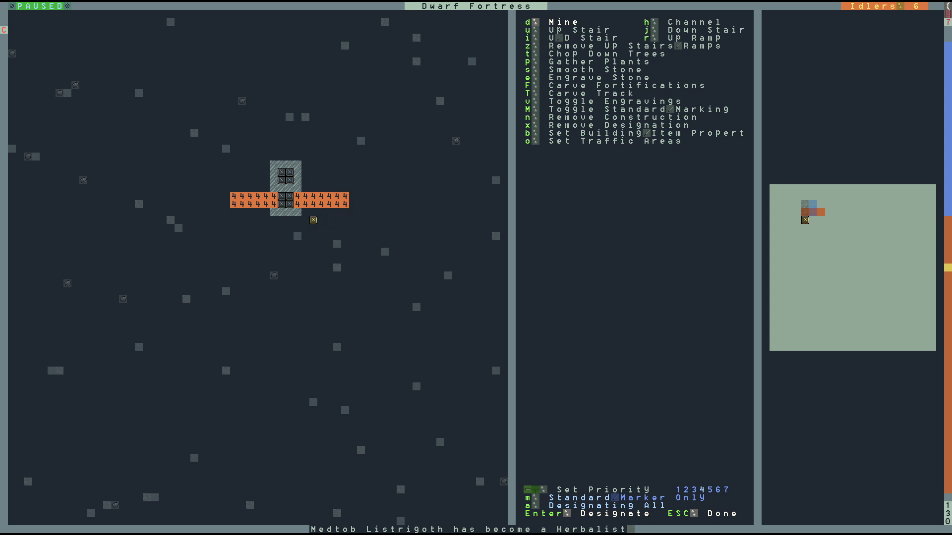
key(Left)
key(Left)
key(Left)
key(Up)
key(Return)
key(Right)
key(Down)
key(Down)
key(Down)
key(Down)
key(Down)
key(Return)
key(Escape)
Unpause so the tunnels get dug, check the lower levels, then return to the surface.
key(Escape)
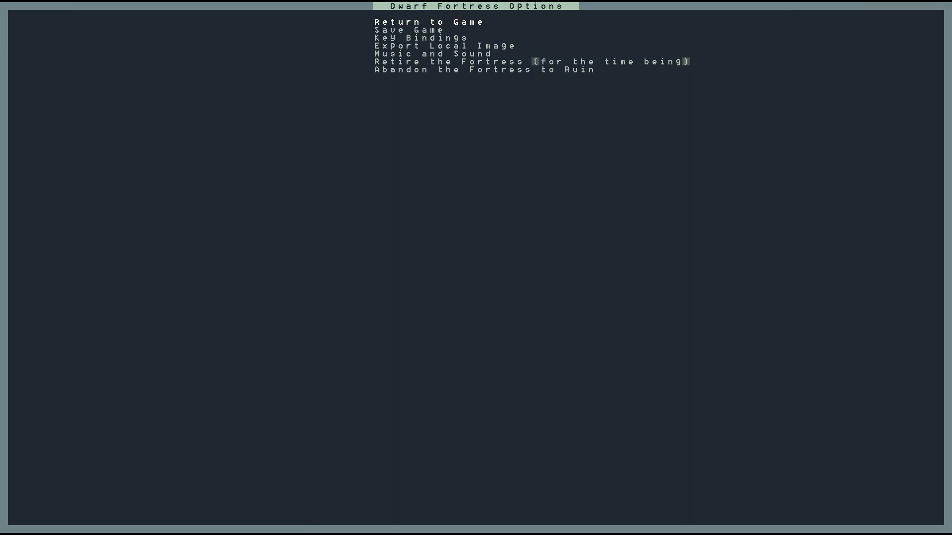
key(Escape)
key(space)
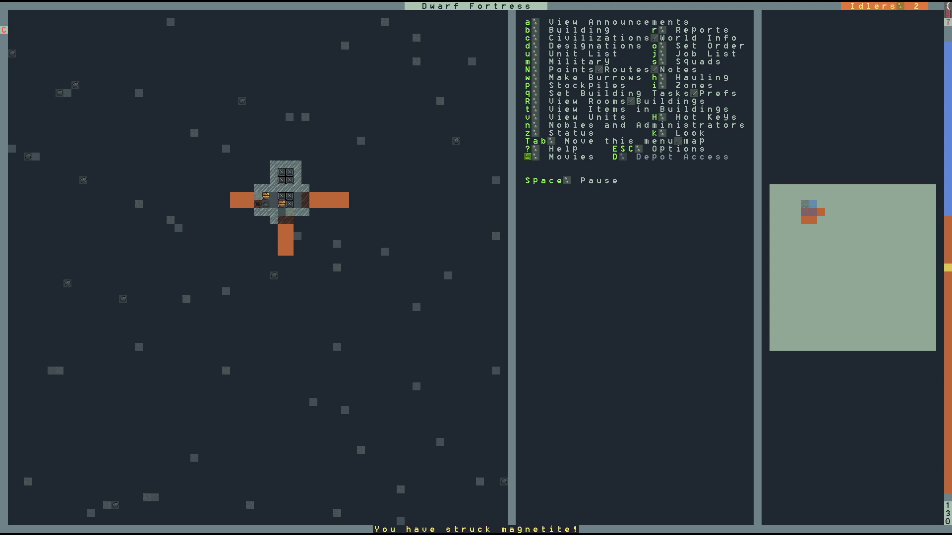
key(greater)
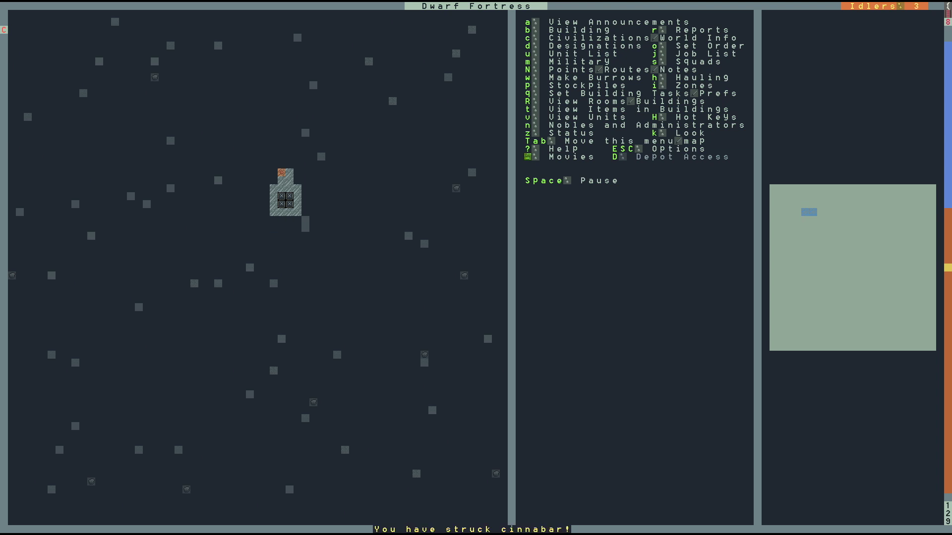
key(greater)
key(greater)
key(greater)
key(greater)
key(less)
key(less)
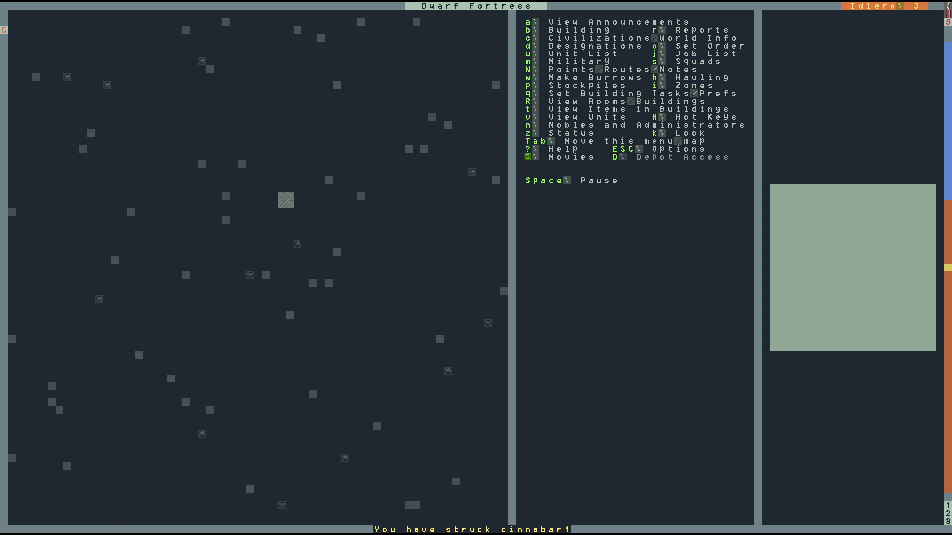
key(less)
key(less)
key(less)
key(less)
key(less)
key(less)
key(less)
key(less)
key(less)
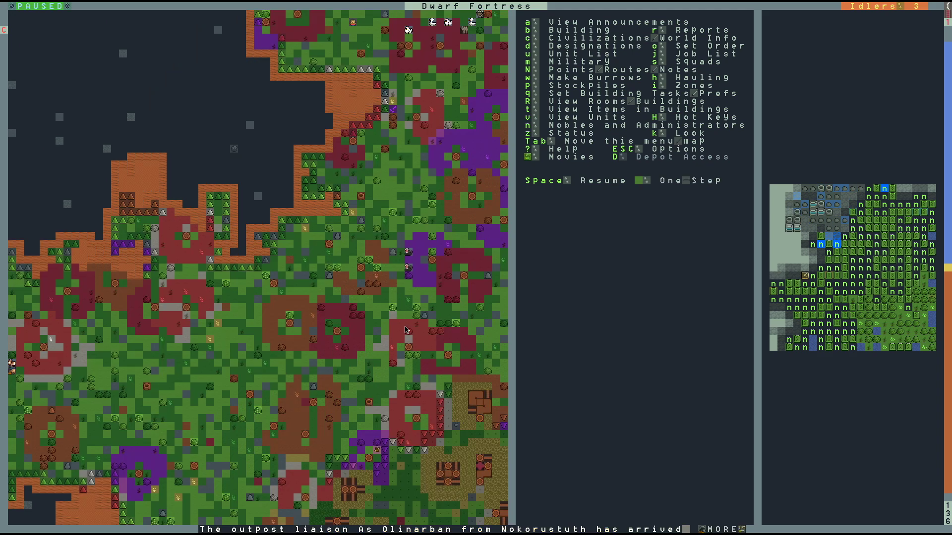
Dismiss the liaison and caravan arrival announcements and glance at nearby levels.
key(space)
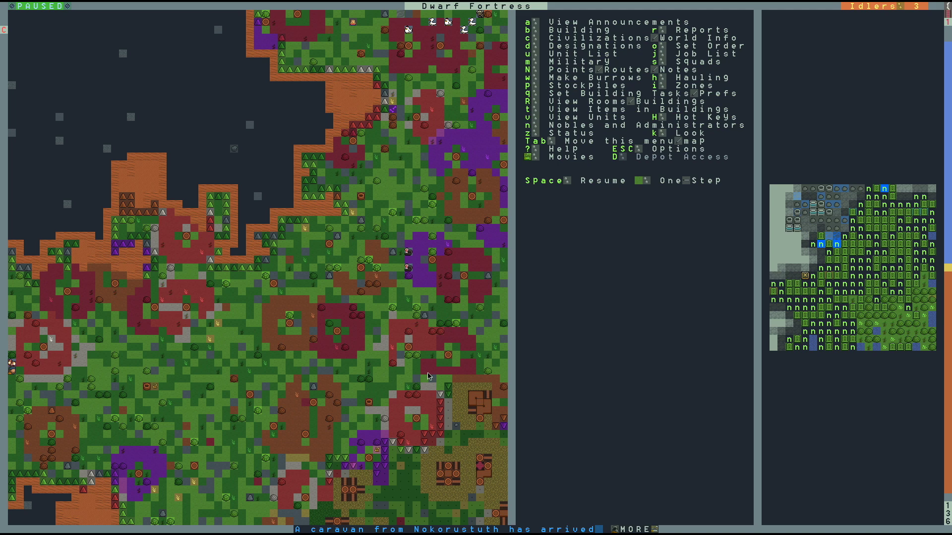
key(space)
key(space)
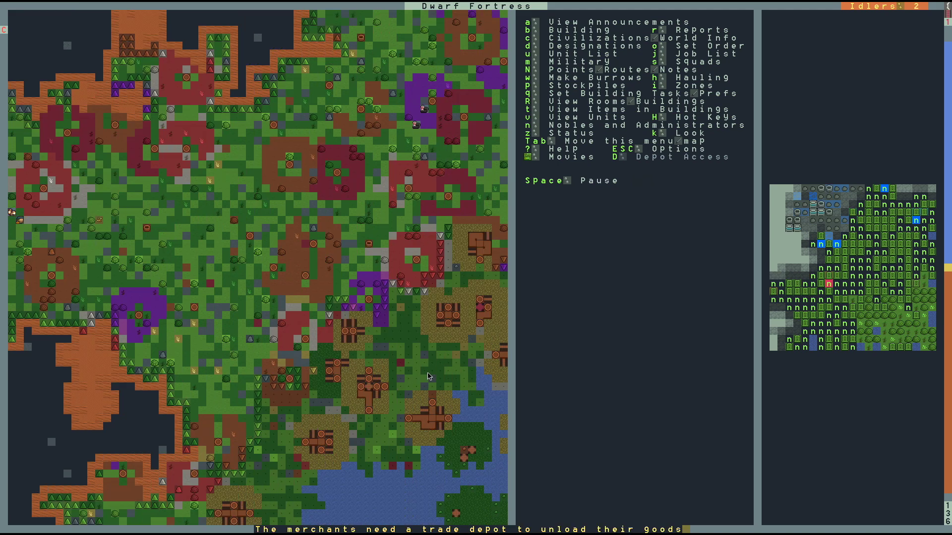
key(less)
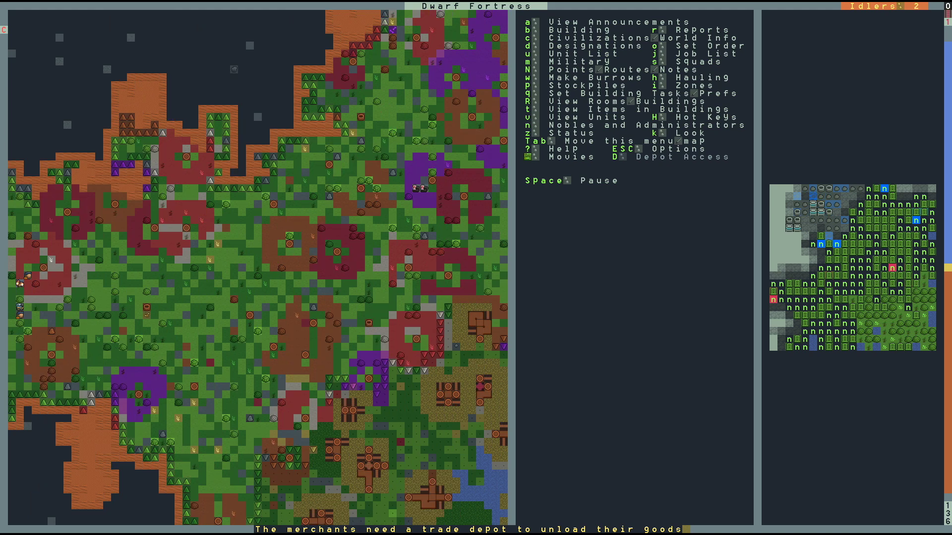
key(less)
key(greater)
key(greater)
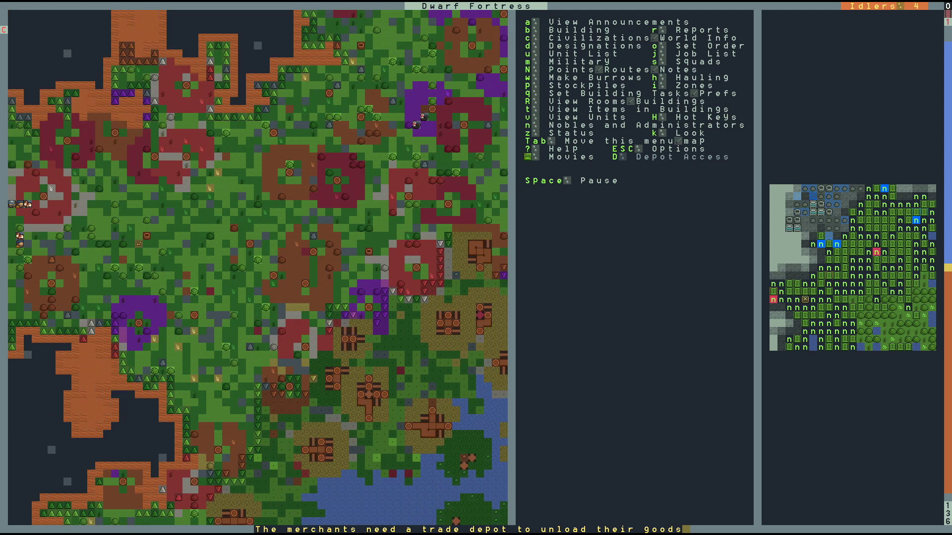
Pan across the surface map to survey where the merchants arrive.
key(shift+Down)
key(shift+Down)
key(shift+Down)
key(shift+Up)
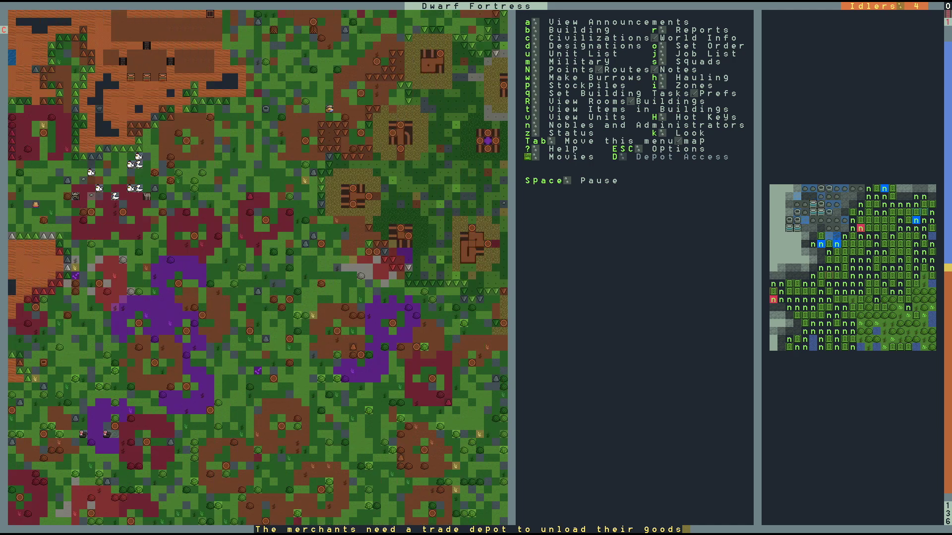
key(shift+Left)
key(shift+Up)
key(shift+Right)
key(shift+Right)
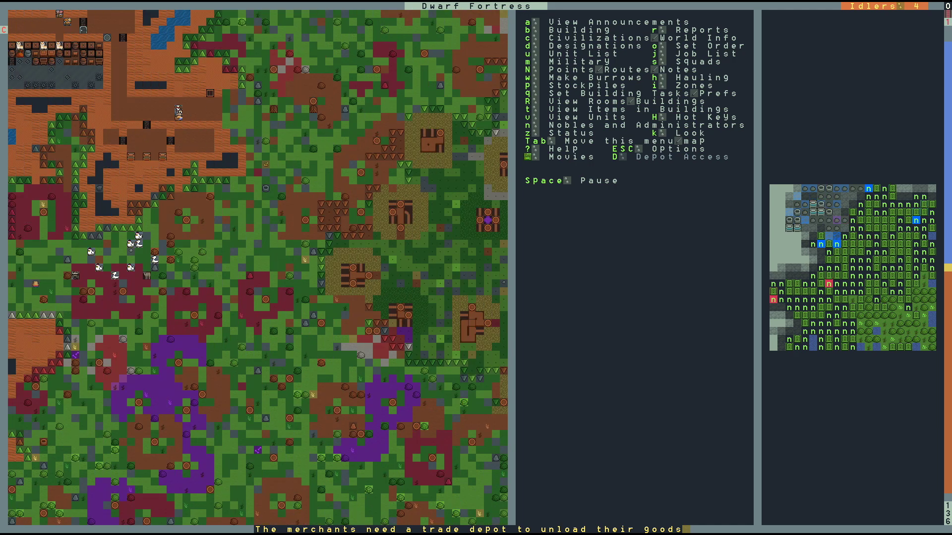
key(shift+Up)
key(shift+Up)
key(shift+Down)
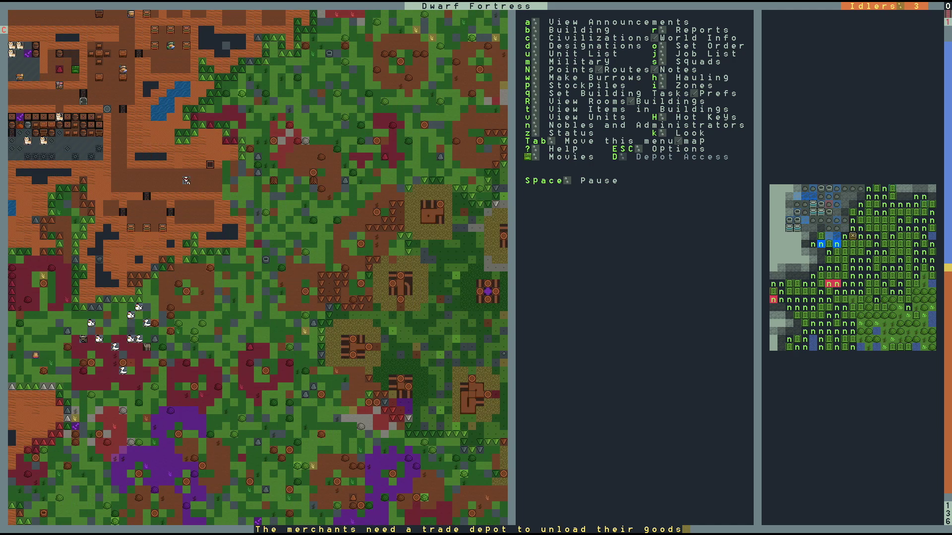
Browse the workshop build options, then back out and pan over the fortress rooms.
key(b)
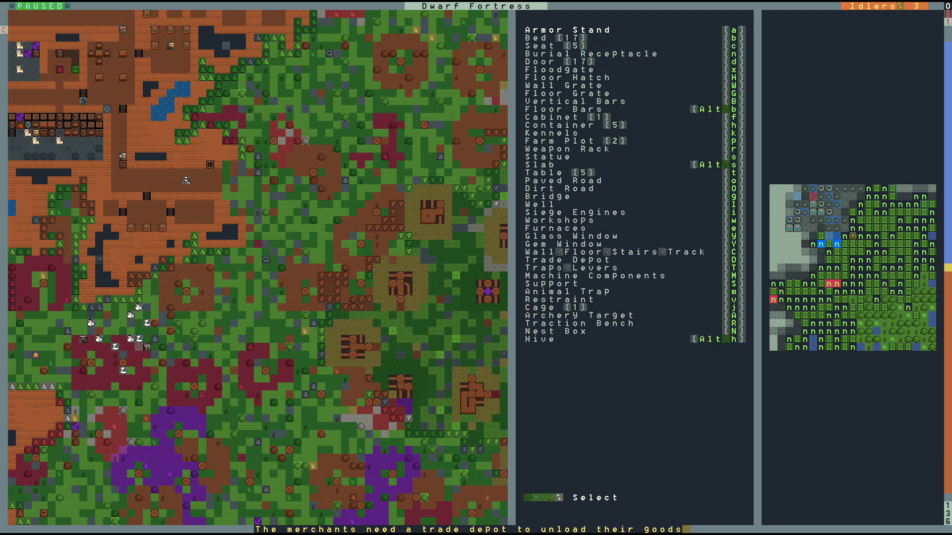
key(w)
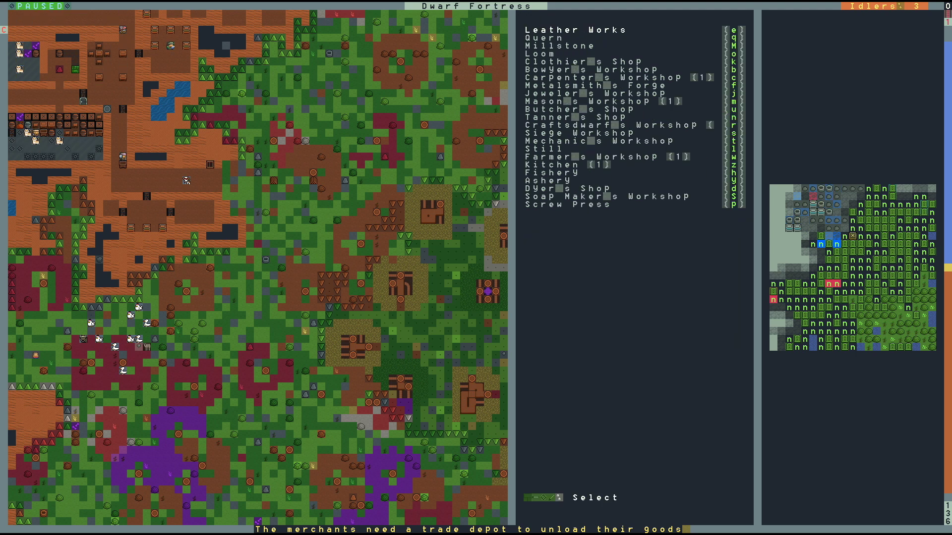
key(Escape)
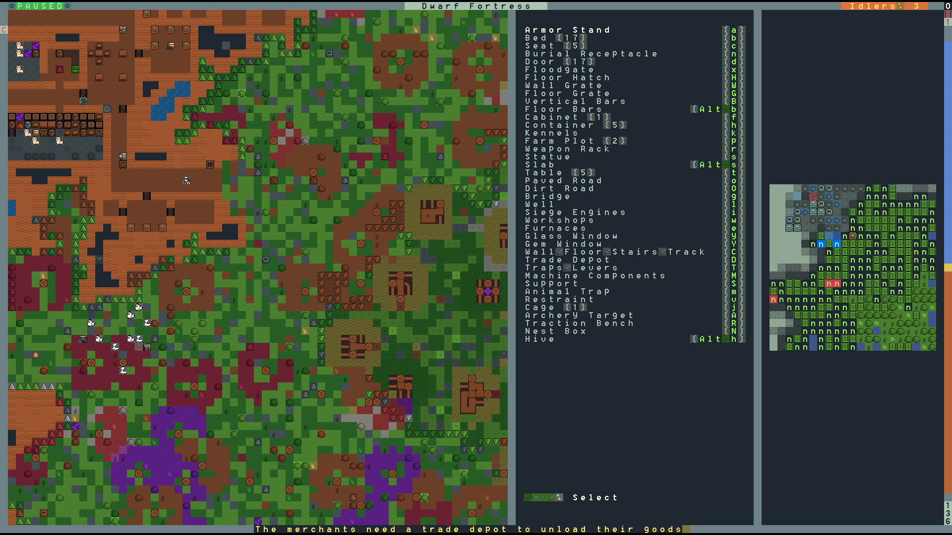
key(Escape)
key(shift+Left)
key(shift+Left)
key(shift+Up)
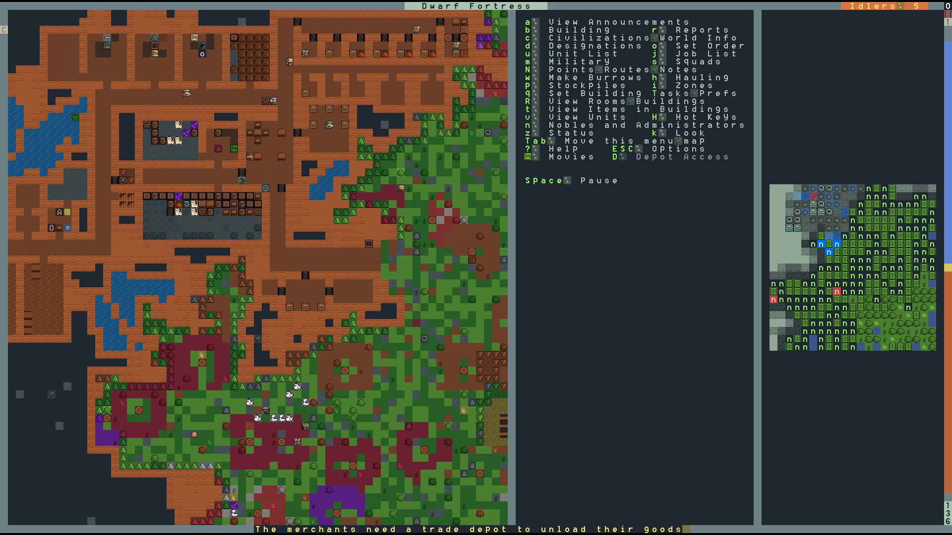
Place a hazel wood door at a room entrance.
key(b)
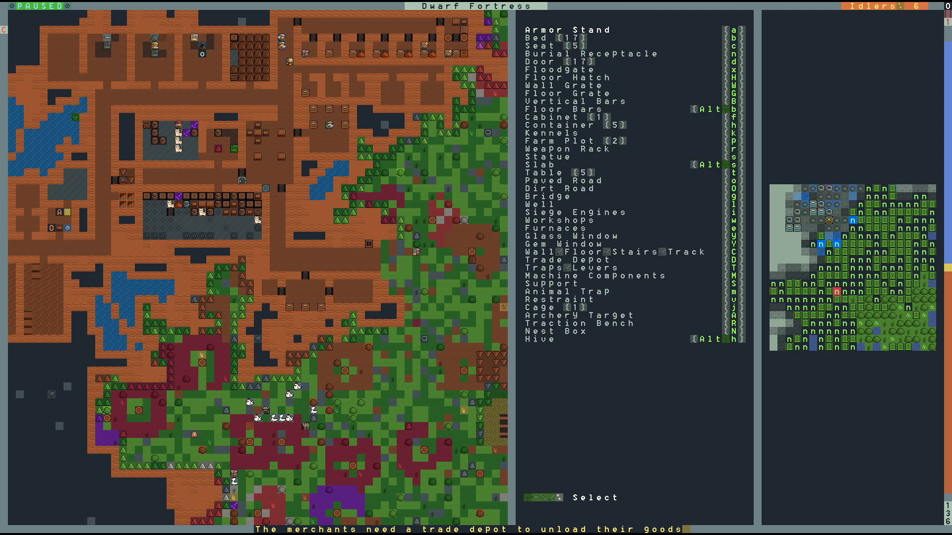
key(d)
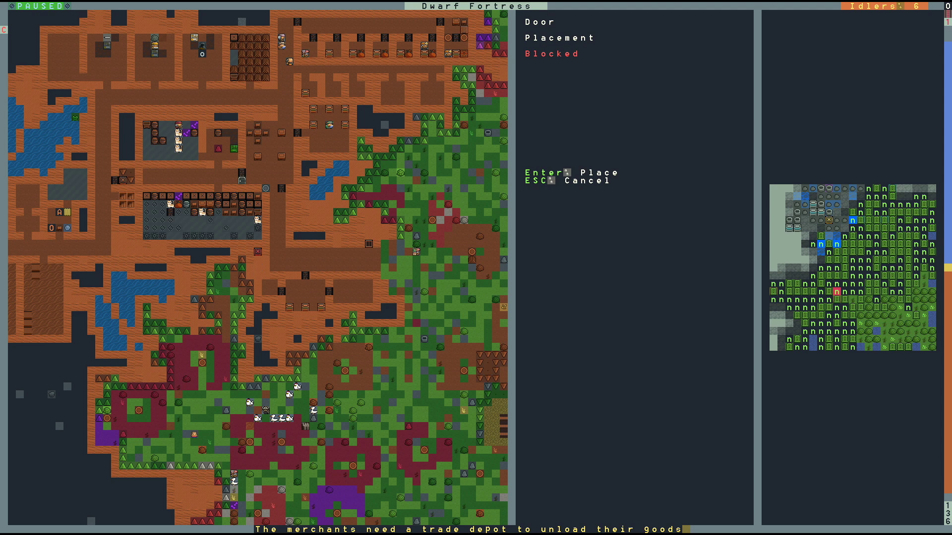
key(Up)
key(Up)
key(Up)
key(Up)
key(Up)
key(Return)
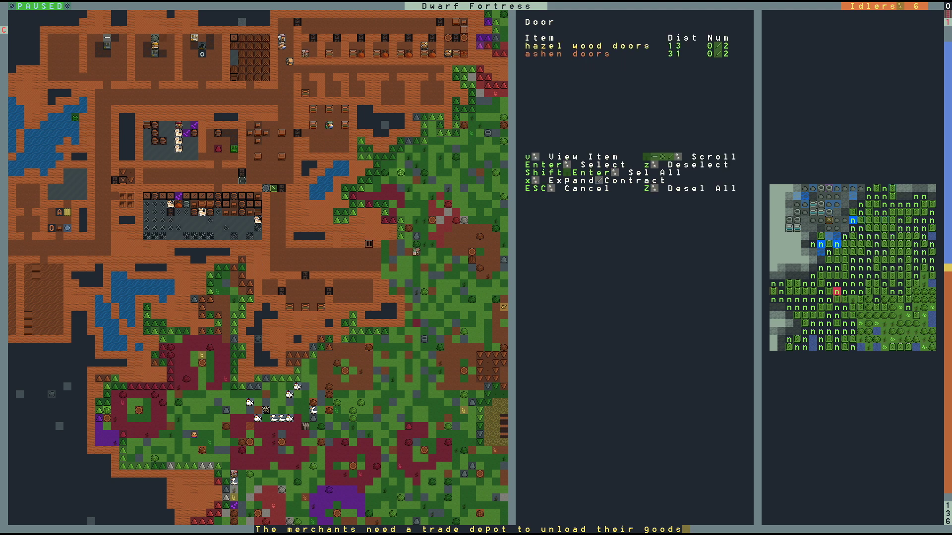
key(Return)
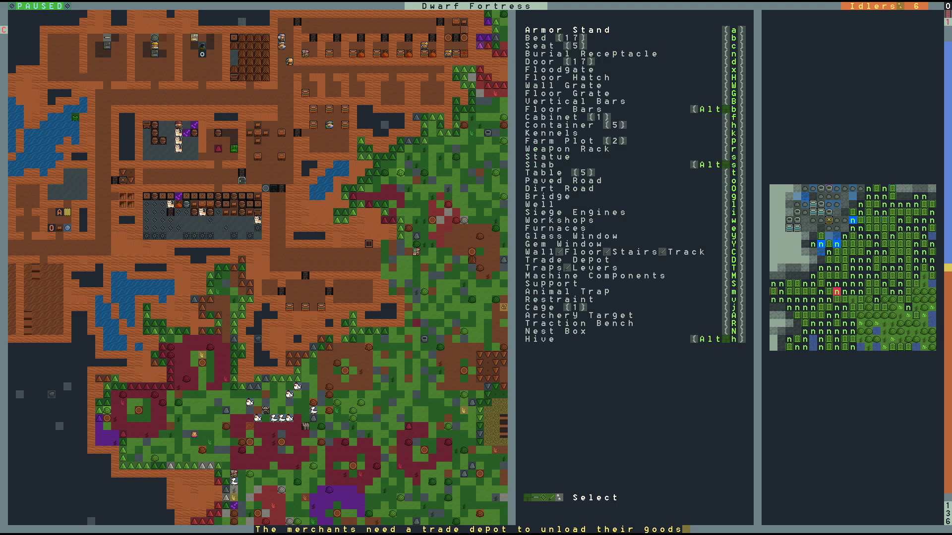
Place a second door on a doorway tile beside a wall.
key(b)
key(Escape)
key(d)
key(Up)
key(Up)
key(Up)
key(Up)
key(Up)
key(Up)
key(Right)
key(Up)
key(Up)
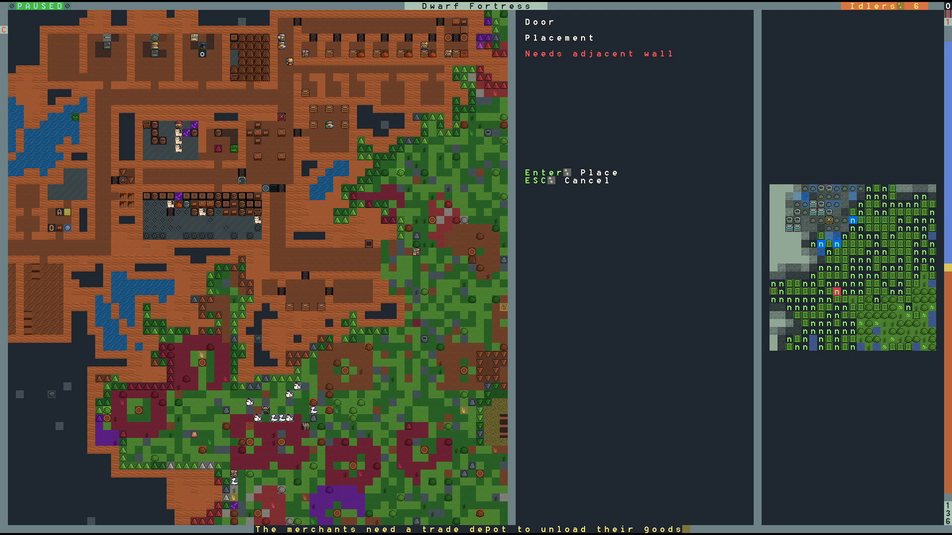
key(Right)
key(Return)
key(Return)
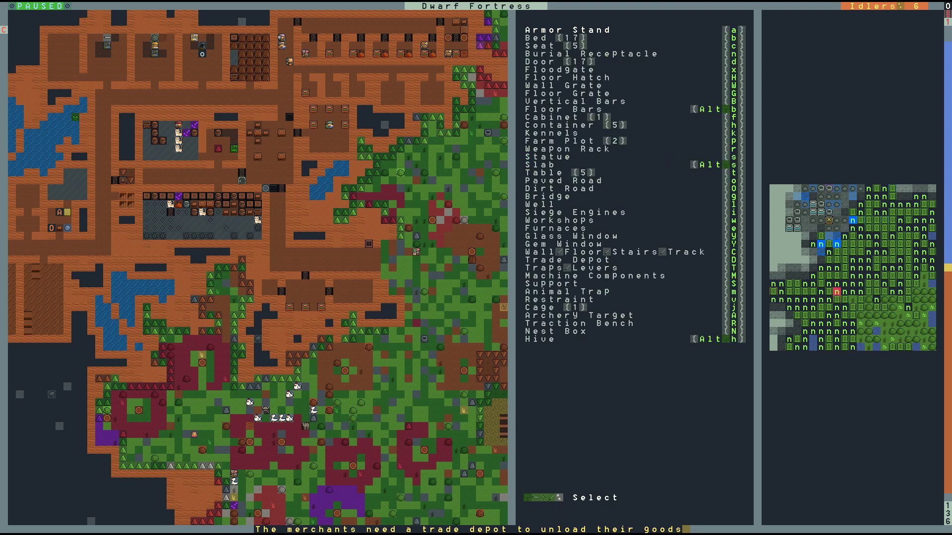
Cancel an extra door, move the dig cursor up the map, then unpause the game.
key(d)
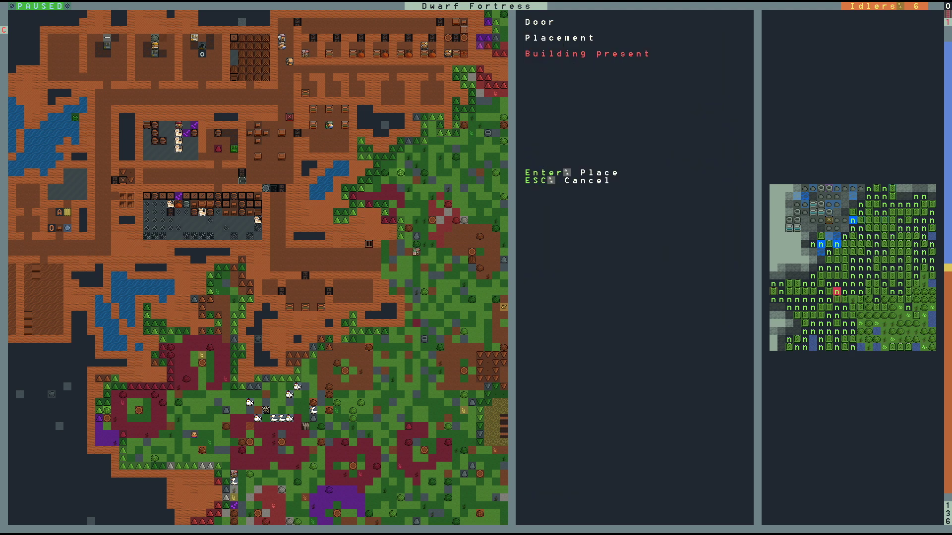
key(Escape)
key(Escape)
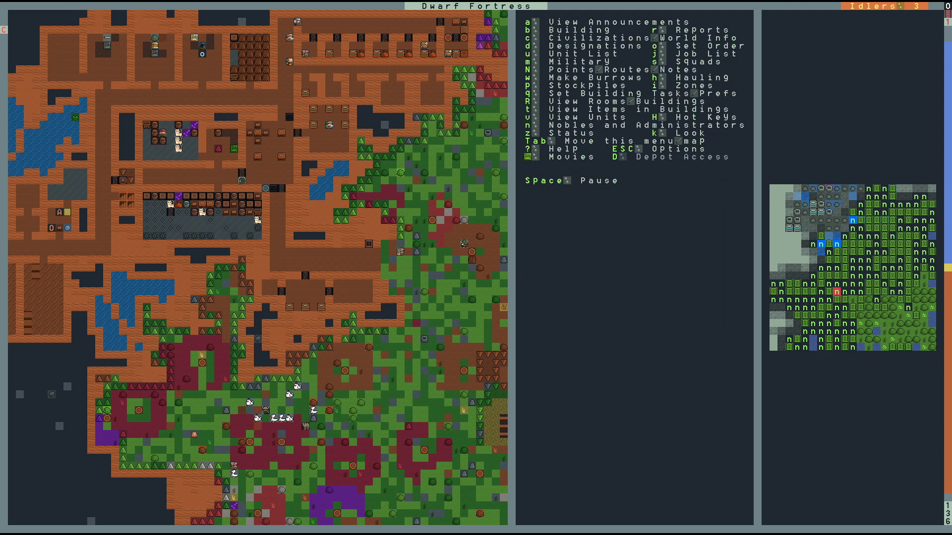
key(d)
key(shift+Up)
key(Up)
key(Right)
key(Right)
key(Right)
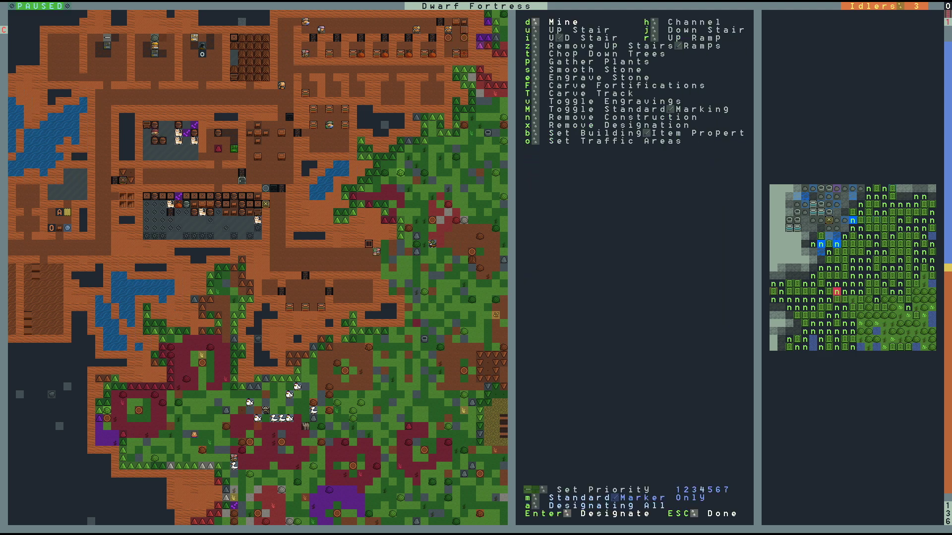
key(Up)
key(Up)
key(Up)
key(Left)
key(Escape)
key(space)
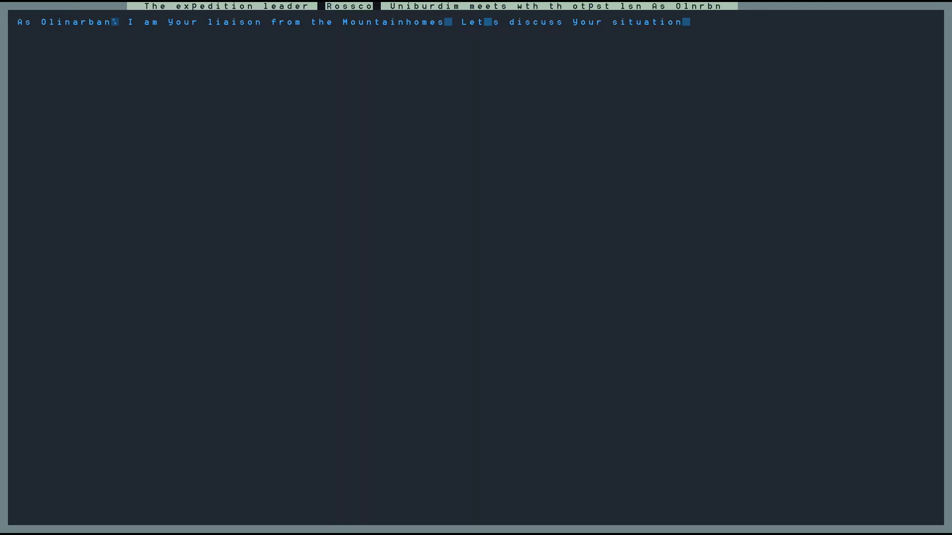
Talk through the liaison meeting and open the merchant goods request list.
key(Return)
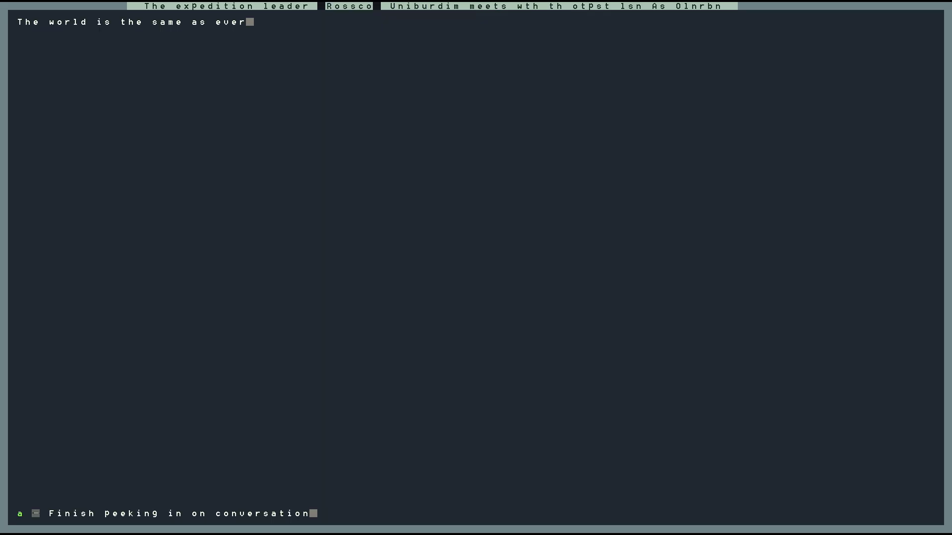
key(a)
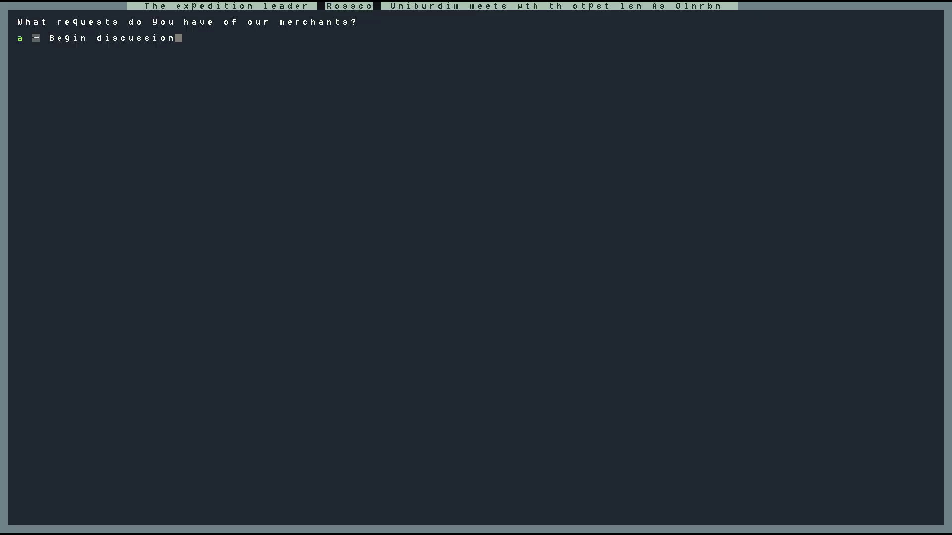
key(a)
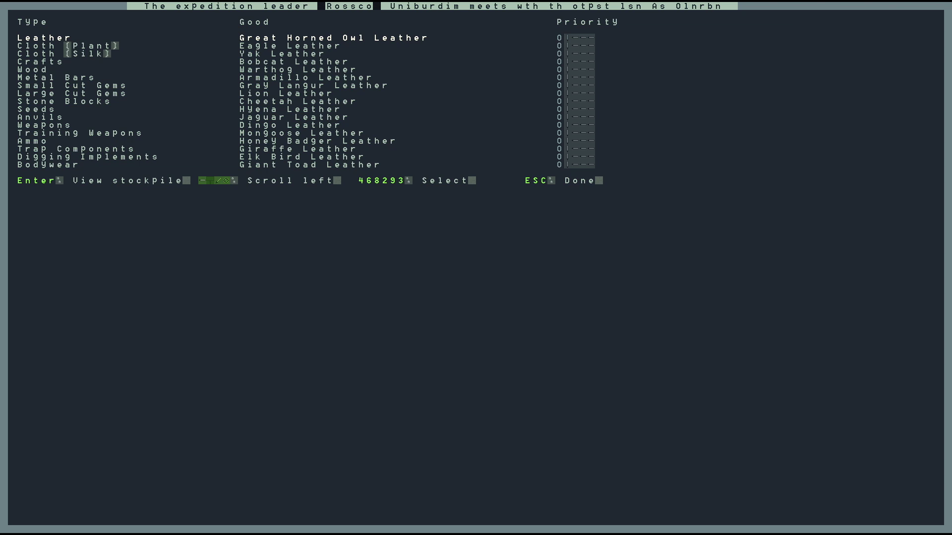
Review the leather, plant cloth, wood, metal bar and cut gem request entries.
key(Up)
key(Up)
key(Up)
key(Down)
key(Down)
key(Down)
key(Left)
key(Down)
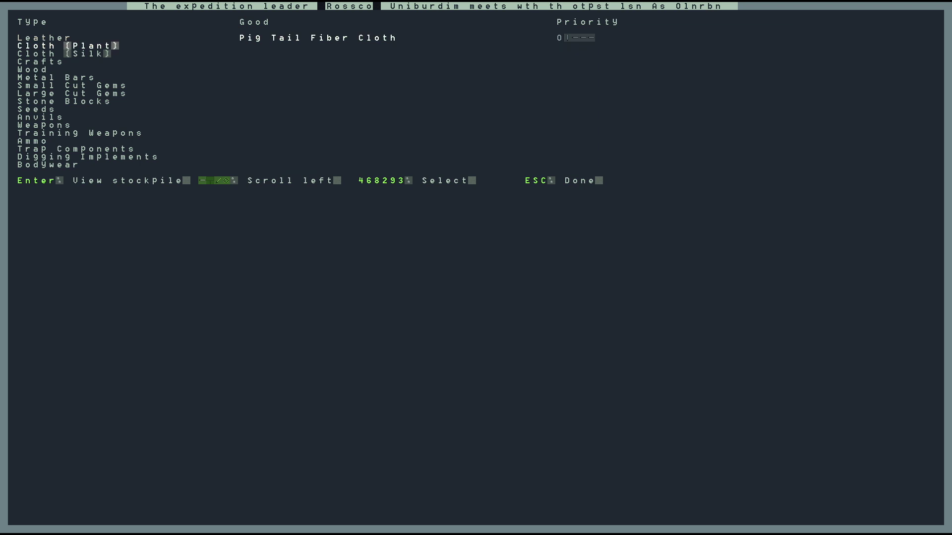
key(Down)
key(Down)
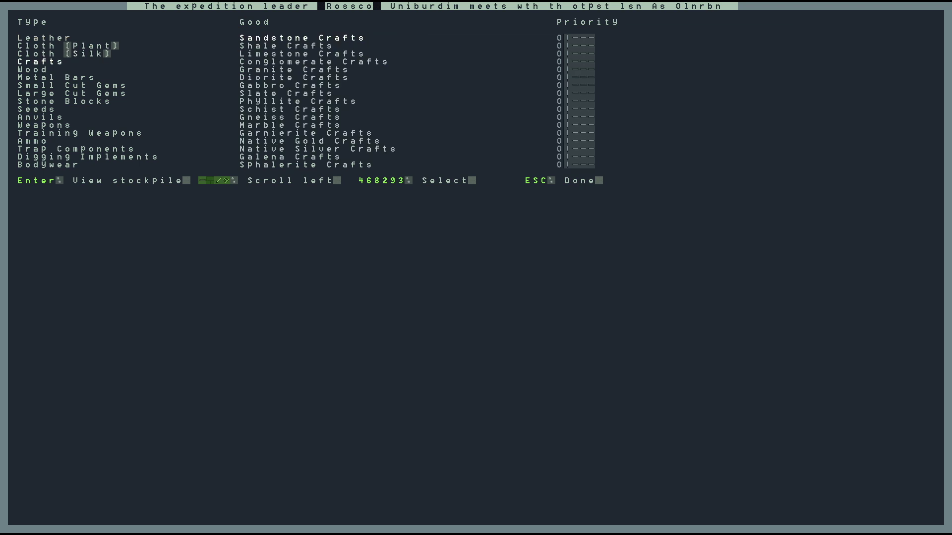
key(Down)
key(Down)
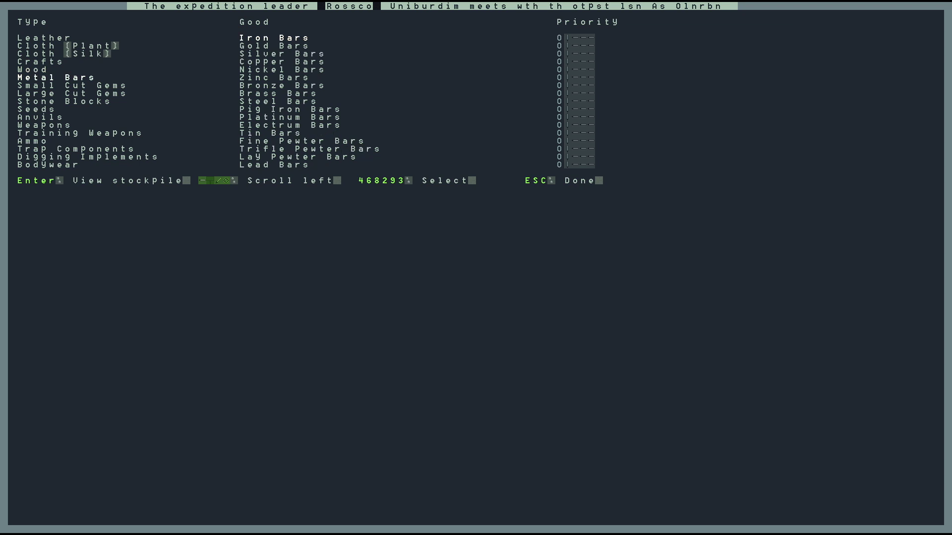
key(Down)
key(Down)
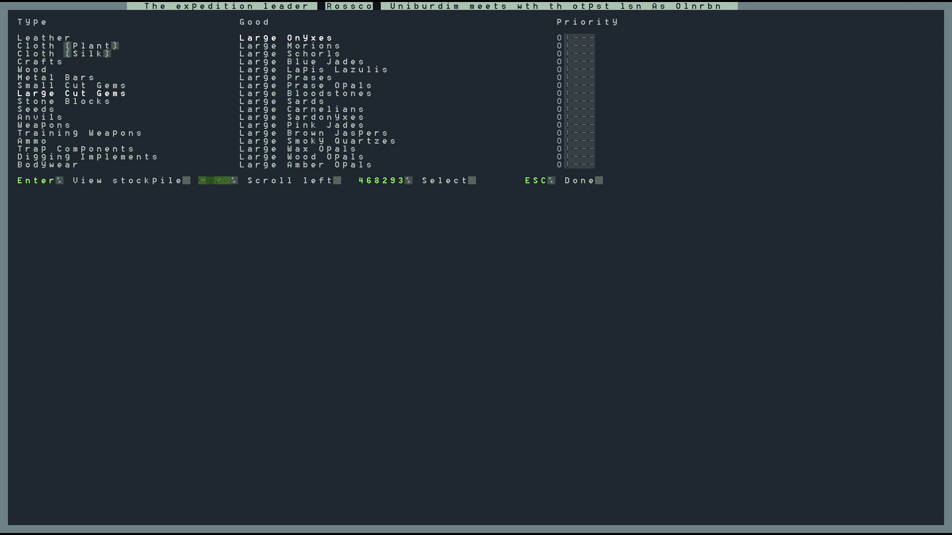
key(Down)
Raise seed priorities like Dimple Cup Spawn, review weapons, ammunition and picks, then page on.
key(Down)
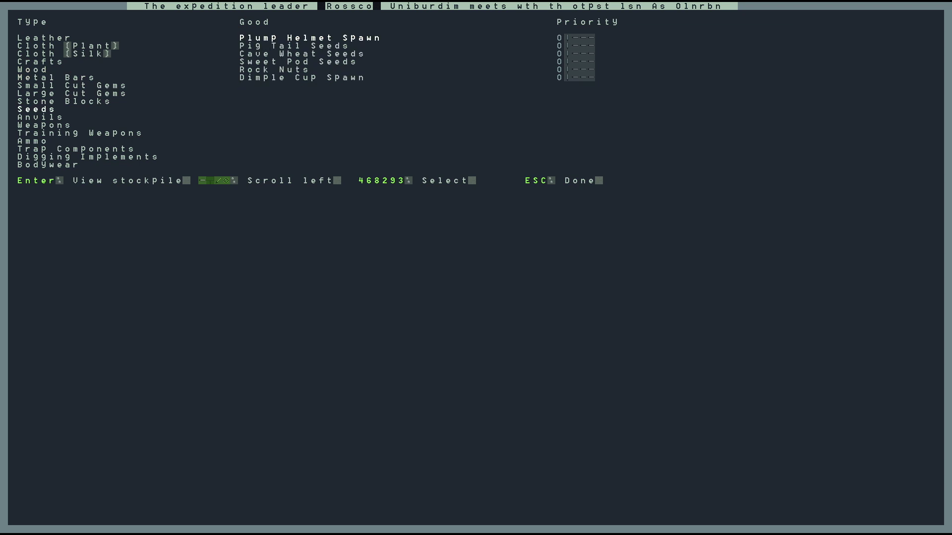
key(Down)
key(Down)
key(Down)
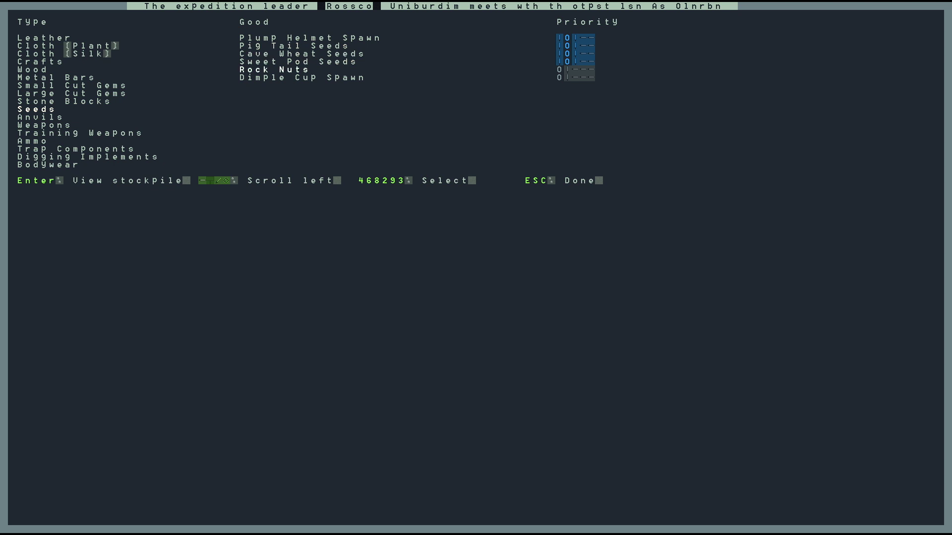
key(Down)
key(Down)
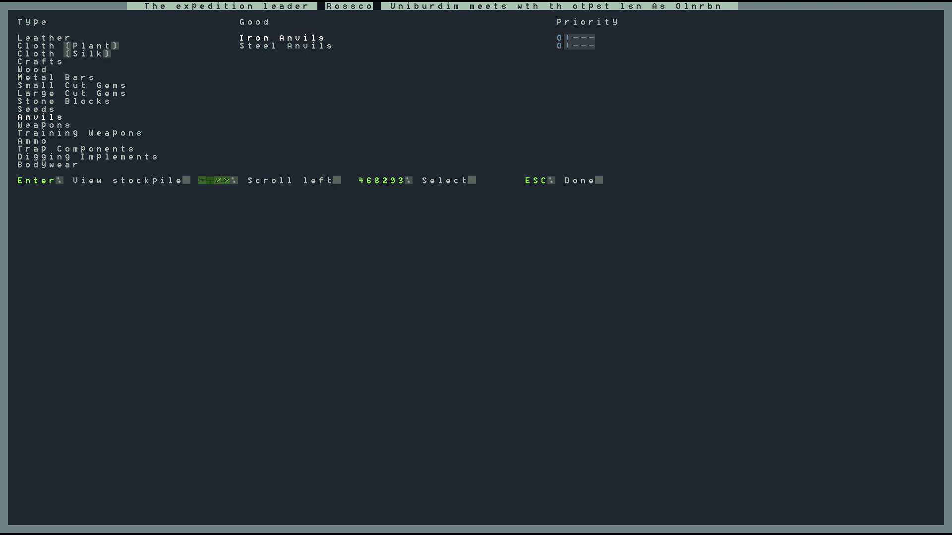
key(Down)
key(Down)
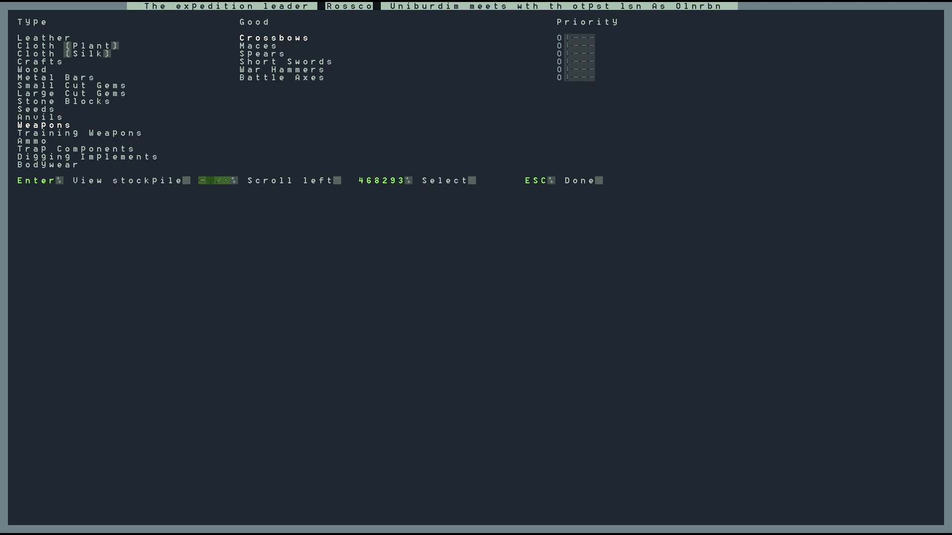
key(Down)
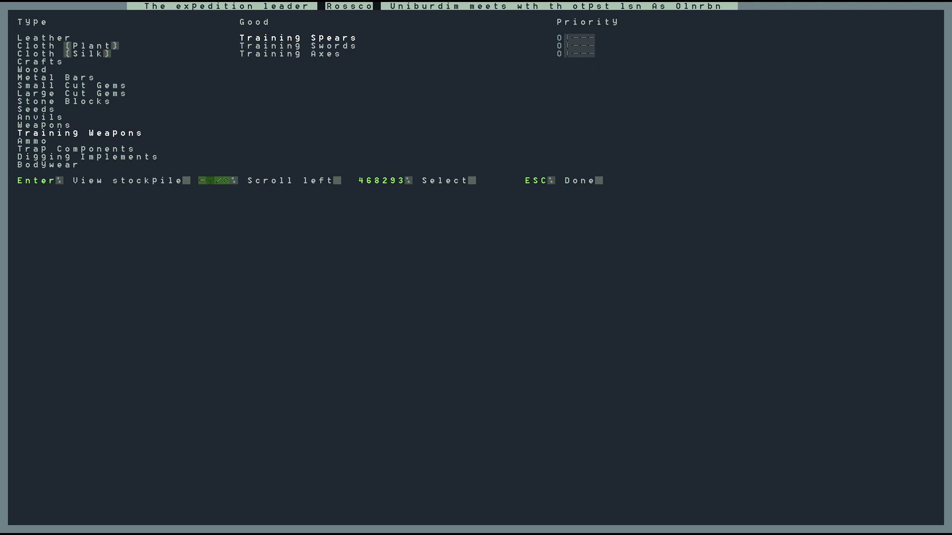
key(Down)
key(Down)
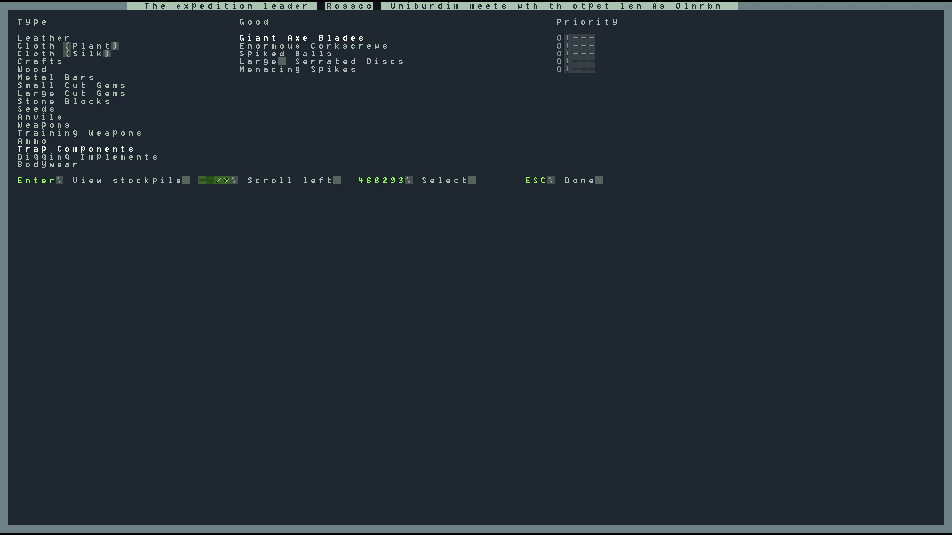
key(Up)
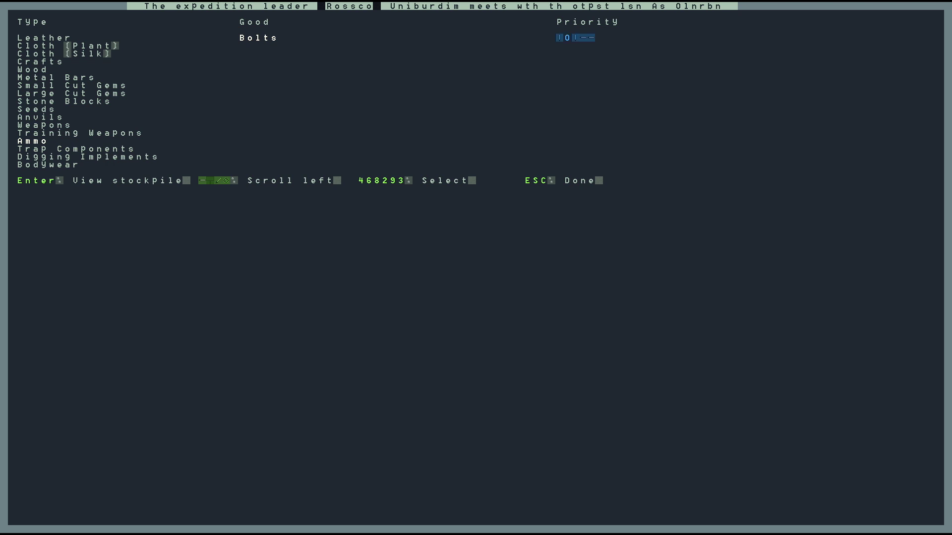
key(Down)
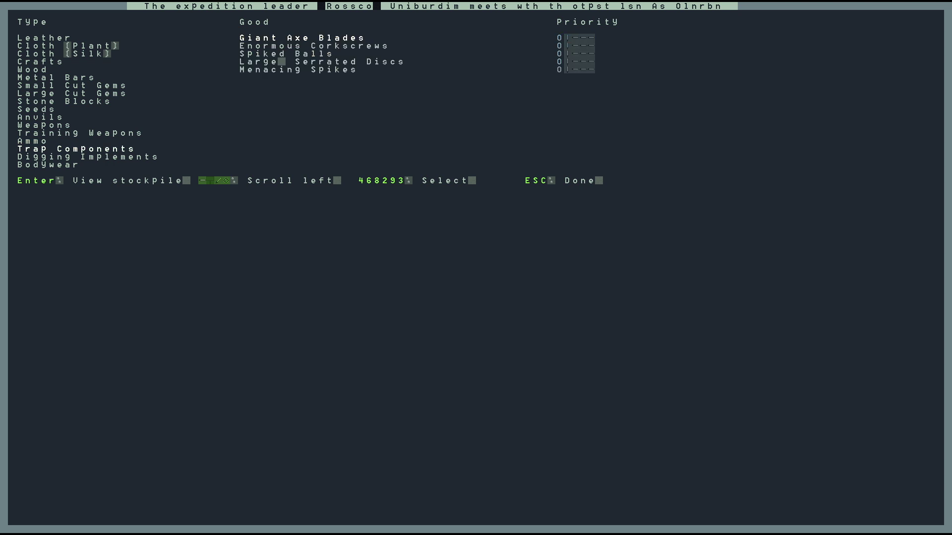
key(Down)
key(Left)
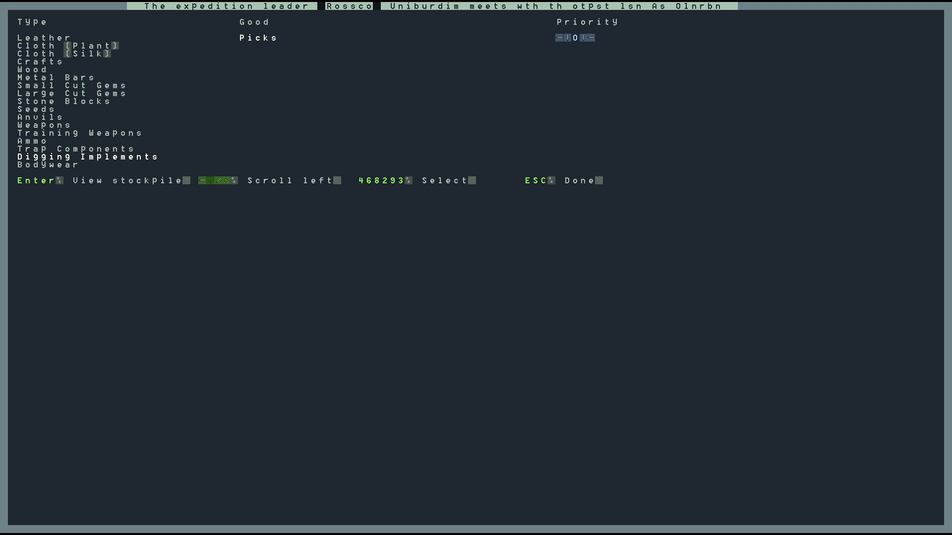
key(Down)
key(Down)
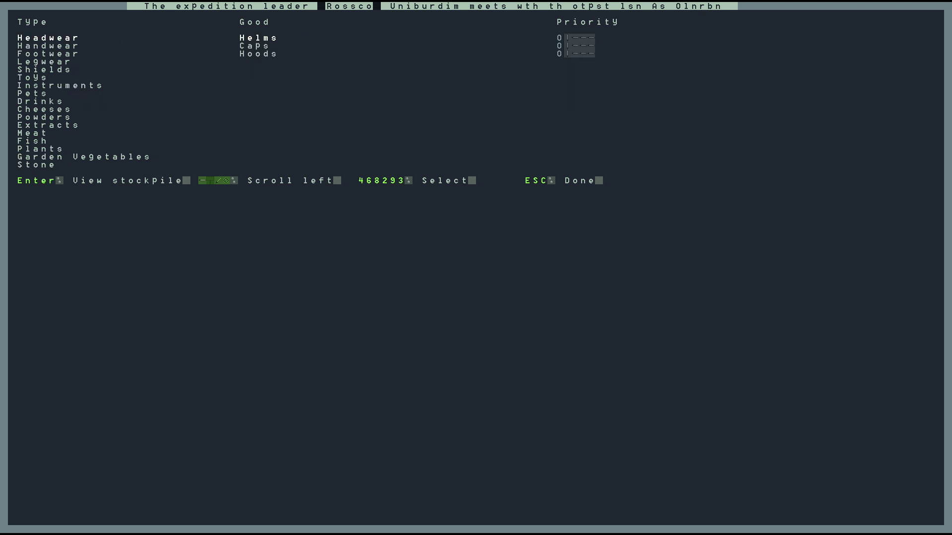
key(Down)
Raise request priority for the Yak Cow and all four Dwarven drinks, including Dwarven Rum.
key(Down)
key(Down)
key(Down)
key(Down)
key(Down)
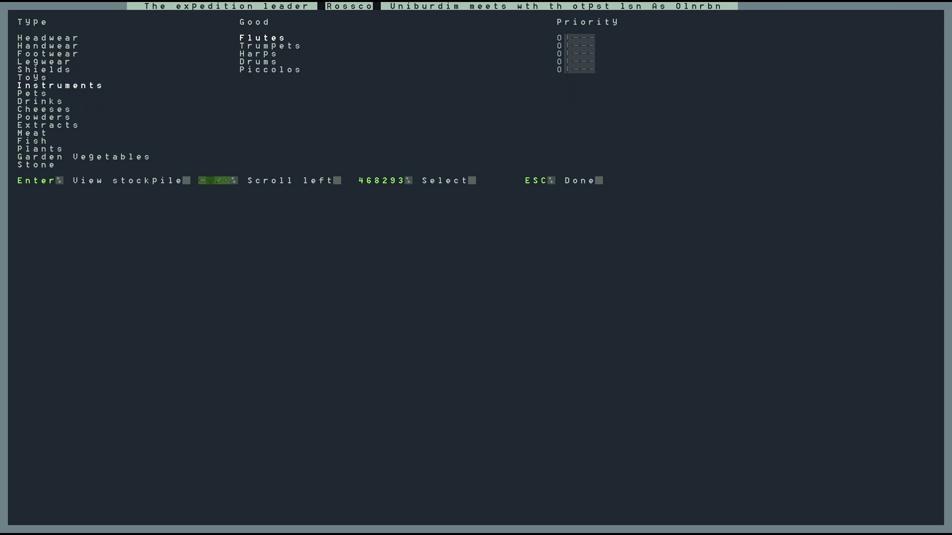
key(Down)
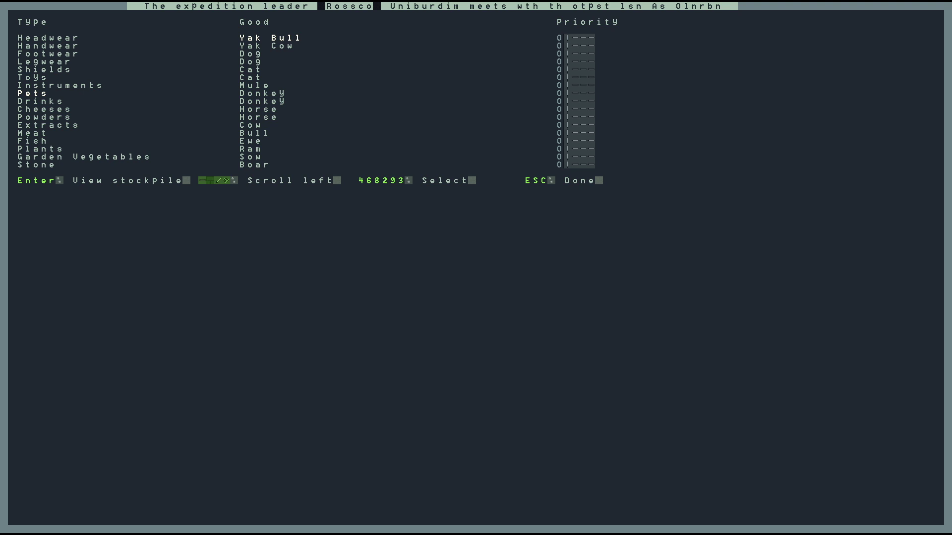
key(Down)
key(Left)
key(Down)
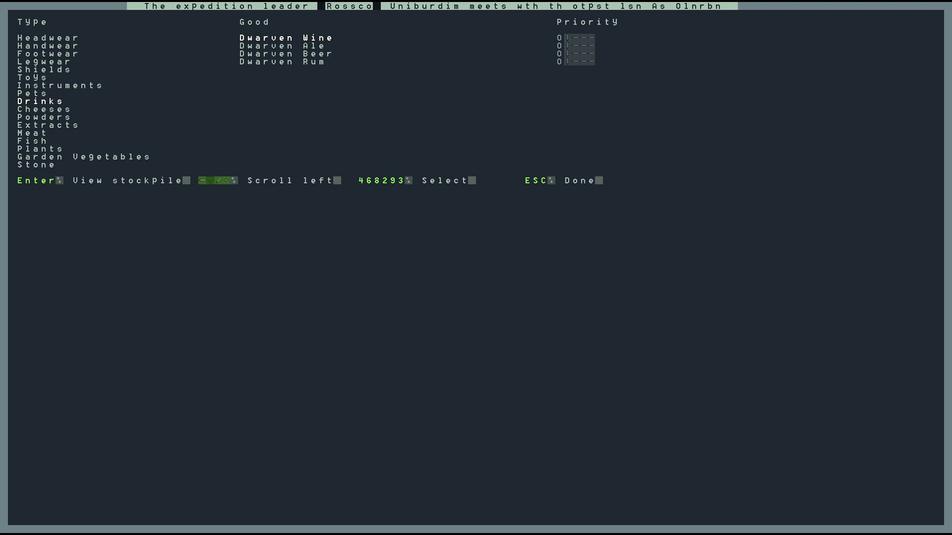
key(plus)
key(Down)
key(plus)
key(Down)
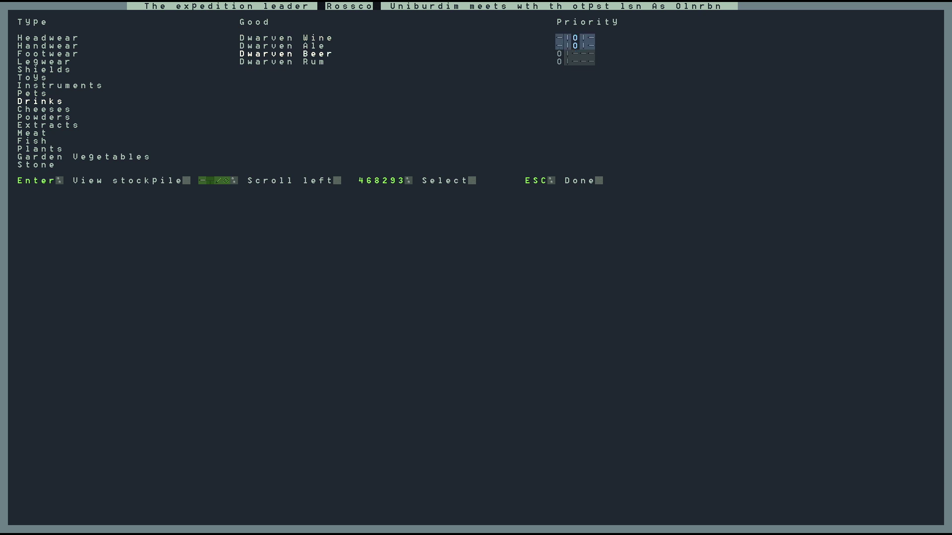
key(plus)
key(Down)
key(plus)
Raise request priority for the first cheeses, including Sheep Cheese.
key(Left)
key(Down)
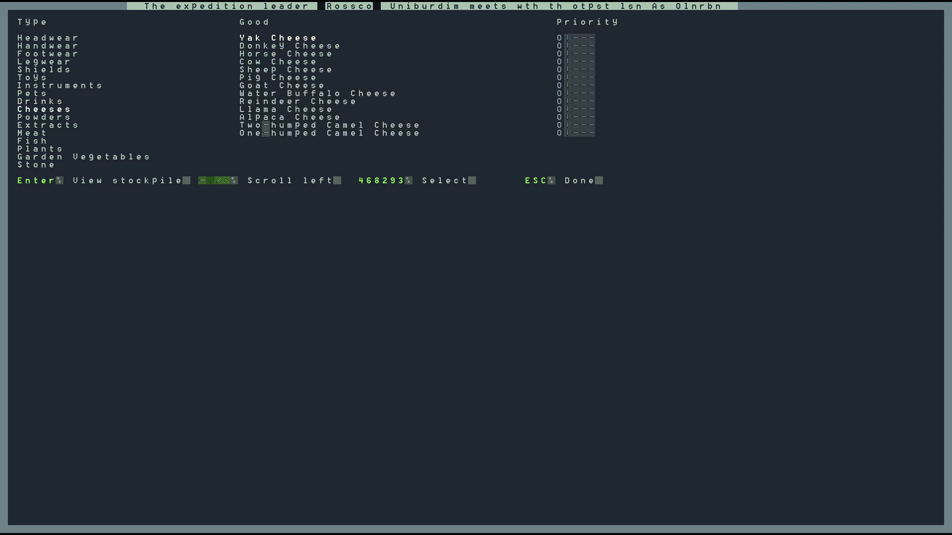
key(Down)
key(plus)
key(Down)
key(plus)
key(Down)
key(plus)
key(Down)
key(plus)
key(Down)
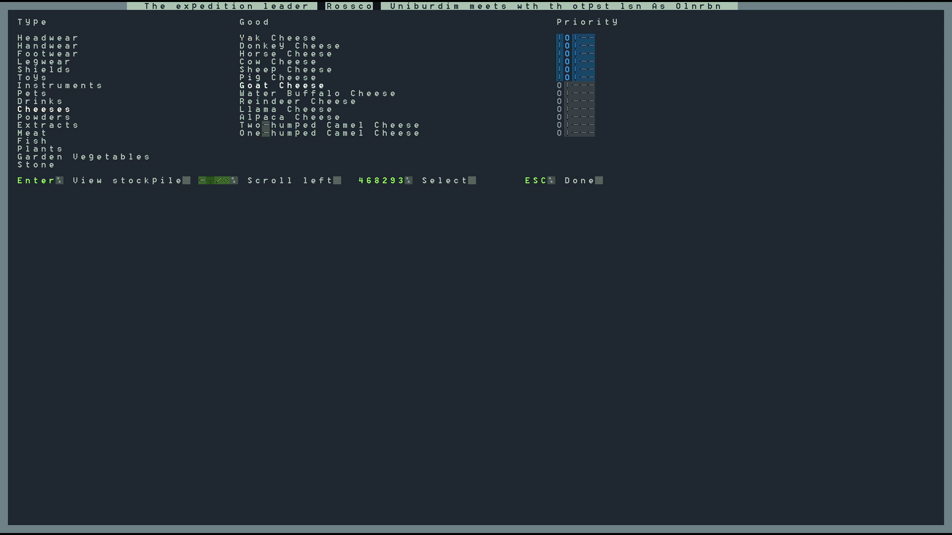
key(plus)
key(Down)
key(plus)
key(Down)
key(plus)
key(Down)
key(plus)
key(Down)
Raise priority for Alpaca, Two-humped Camel and the remaining cheeses.
key(Down)
key(plus)
key(Up)
key(plus)
key(Down)
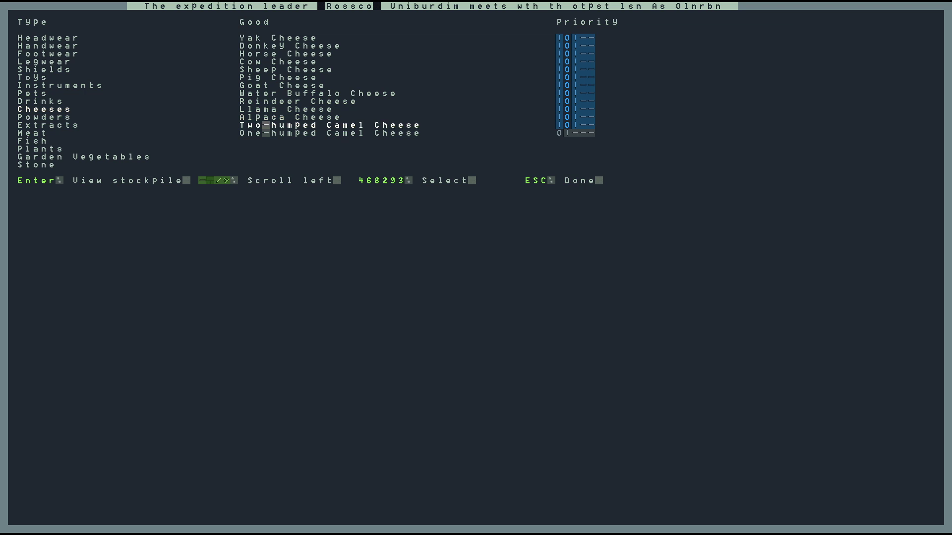
key(Down)
key(plus)
key(Down)
key(Down)
Raise the request priority for Gypsum Plaster among the powders.
key(Left)
key(Down)
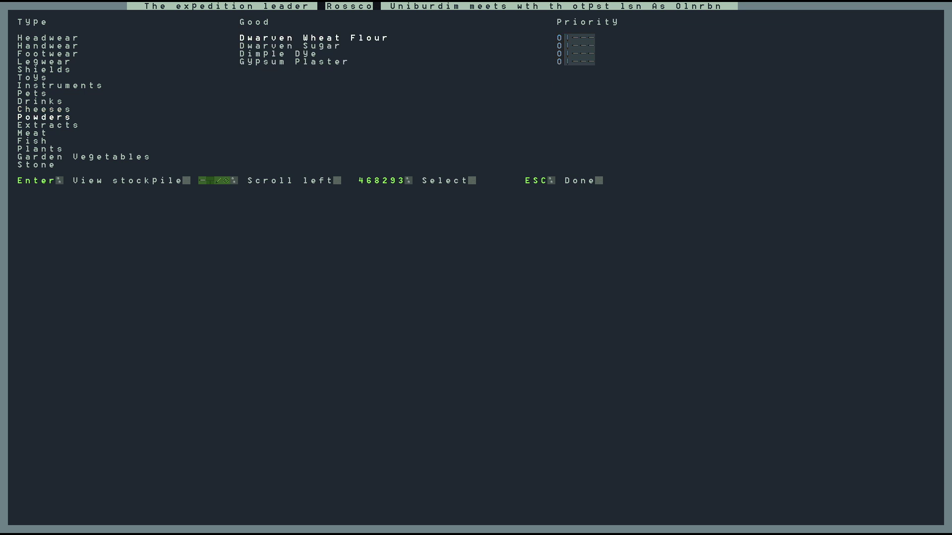
key(Down)
key(Down)
key(Down)
key(plus)
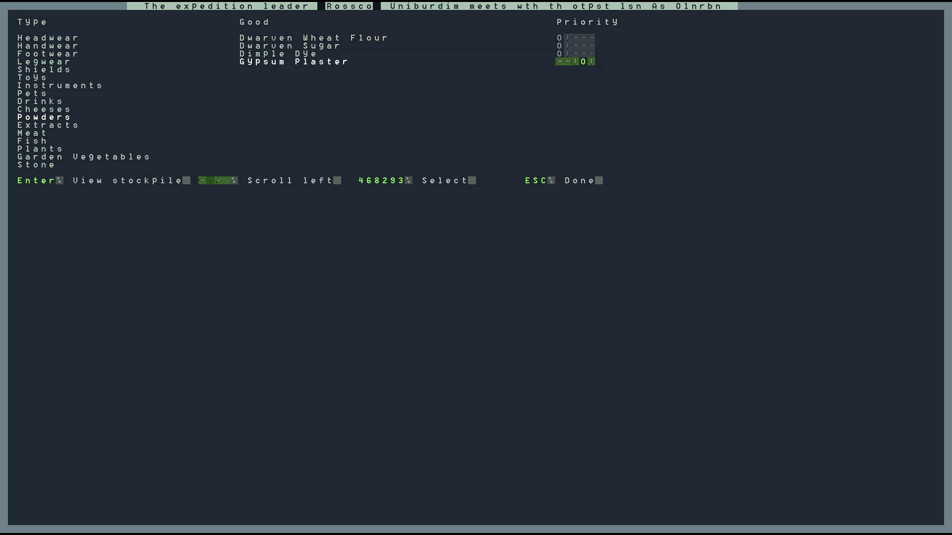
key(Left)
key(Down)
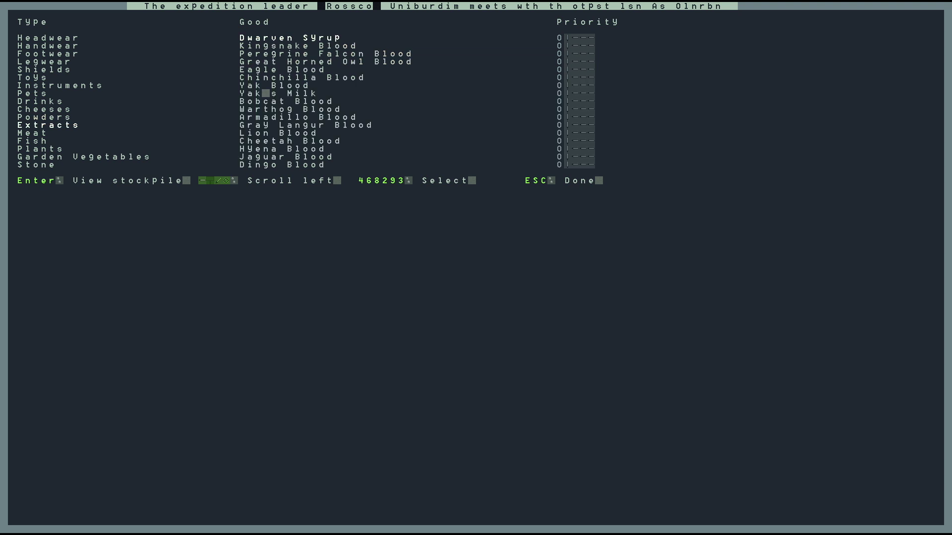
Mark the first meat pages with priority, from warthog through gray langur, lion and cheetah.
key(Down)
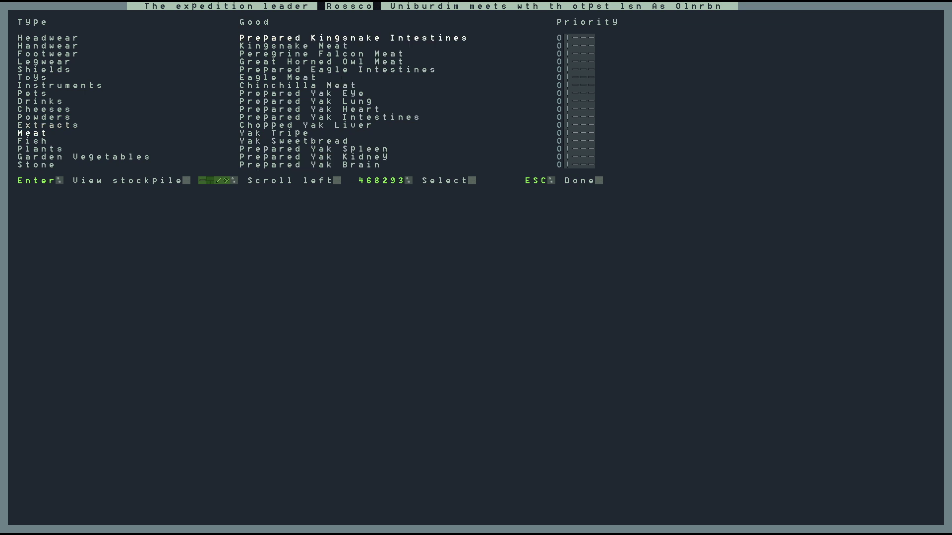
key(Down)
key(Down)
key(Down)
key(Down)
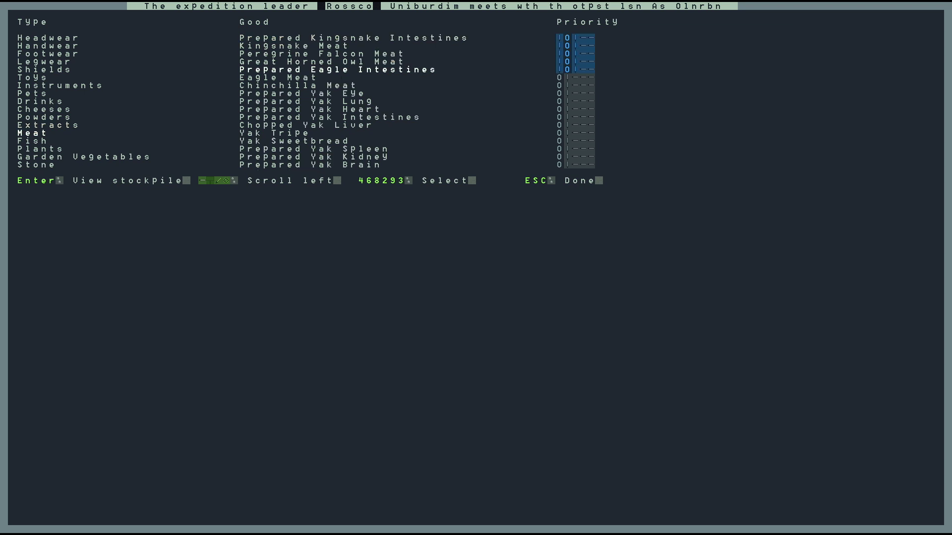
key(Down)
key(Down)
key(Down)
key(Down)
key(Down)
key(Down)
key(Down)
key(Down)
key(Down)
key(Down)
key(Down)
key(Down)
key(Down)
key(Down)
key(Down)
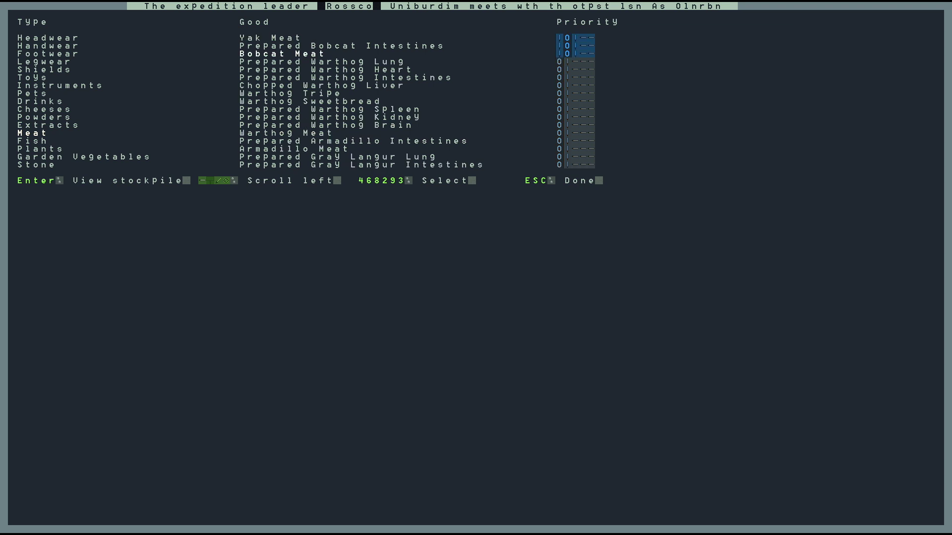
key(Down)
key(Down)
key(Down)
key(Down)
key(Down)
key(Down)
key(Down)
key(Down)
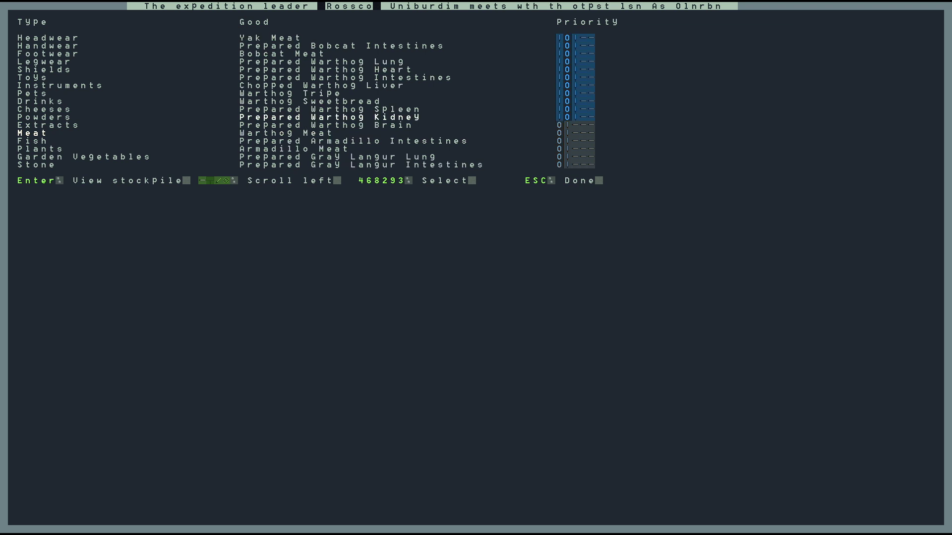
key(Down)
key(Down)
key(Down)
key(Down)
key(Down)
key(Down)
key(Down)
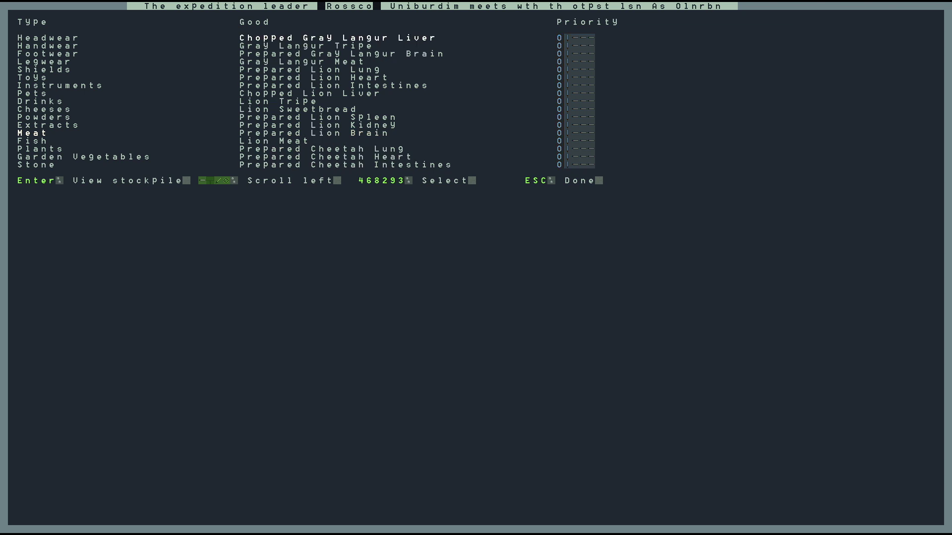
key(Down)
key(Down)
key(Down)
key(Down)
key(Down)
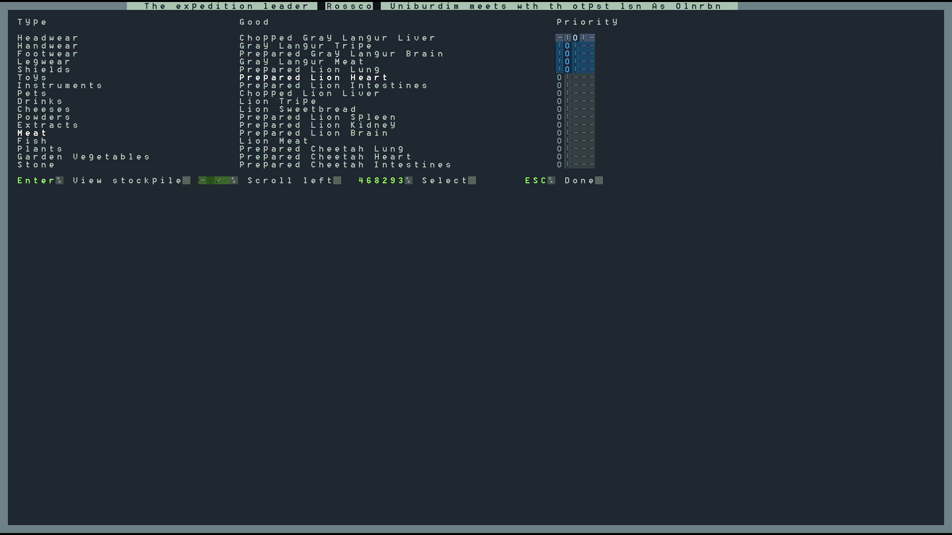
key(Down)
key(Down)
key(Down)
key(Down)
key(Down)
key(Down)
key(Down)
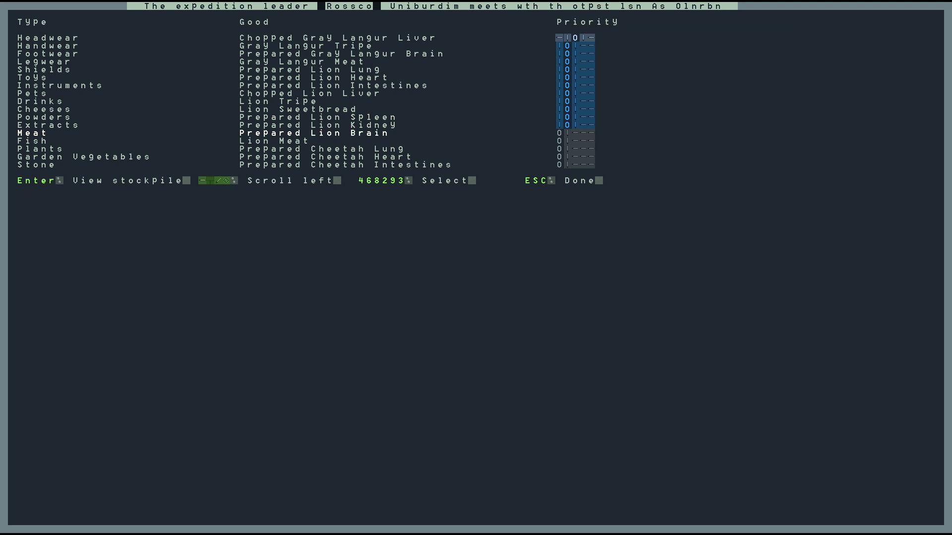
key(Down)
key(Down)
key(Down)
key(Down)
key(Down)
key(Down)
key(Down)
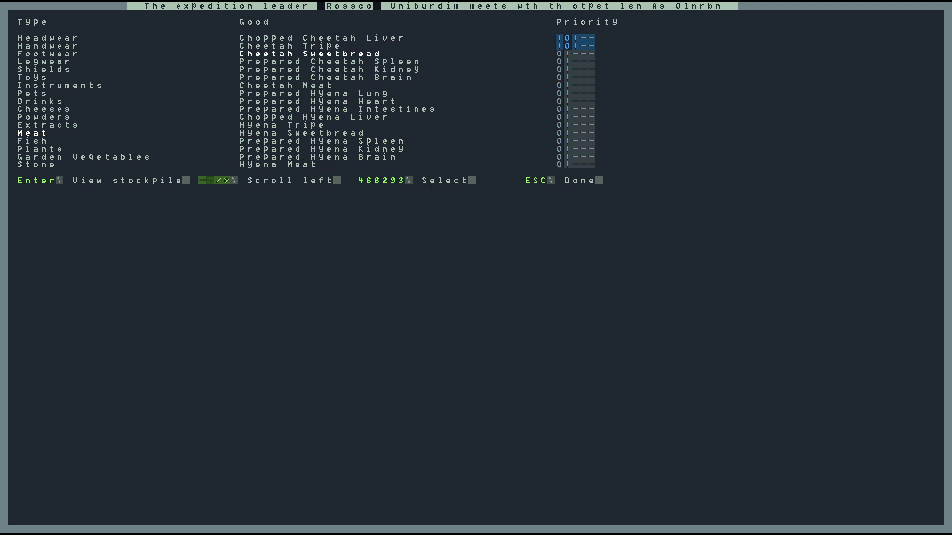
key(Down)
Mark the remaining meat goods with priority: cheetah, hyena, jaguar, dingo through lizard.
key(Down)
key(Down)
key(Down)
key(Down)
key(Down)
key(Down)
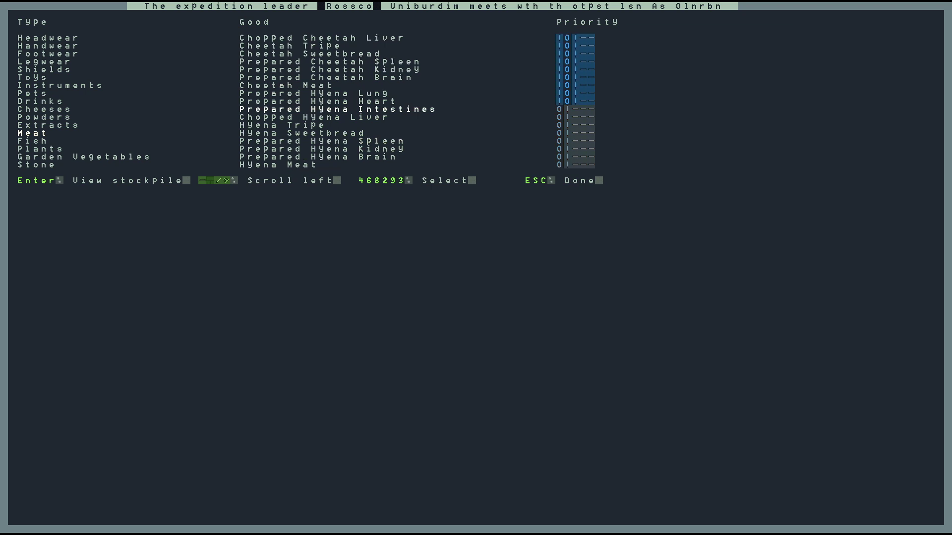
key(Down)
key(Down)
key(Down)
key(Down)
key(Down)
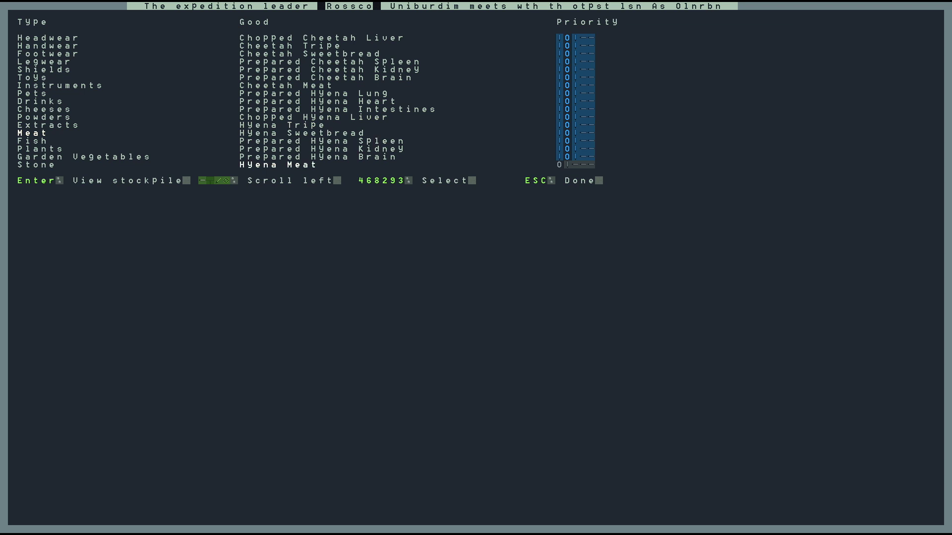
key(Down)
key(Down)
key(Down)
key(Down)
key(Down)
key(Down)
key(Down)
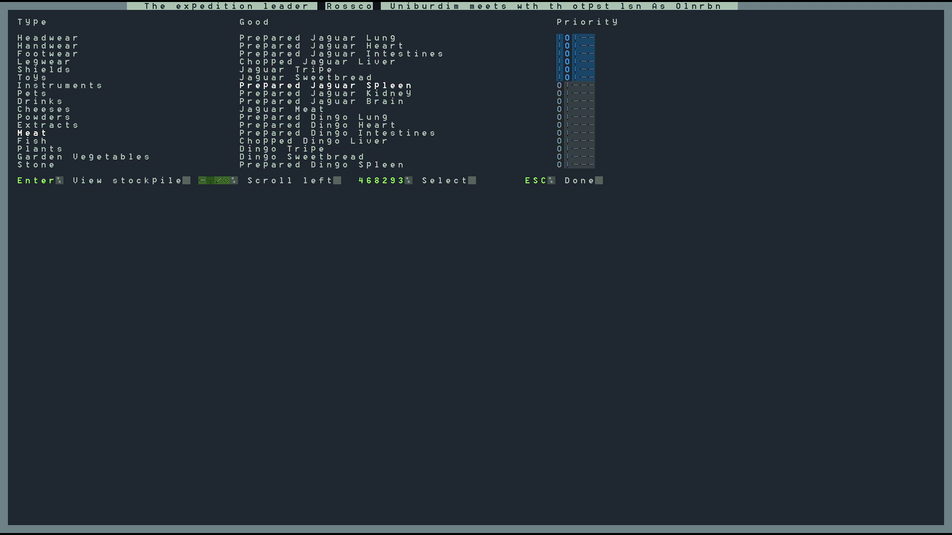
key(Down)
key(Down)
key(Down)
key(Down)
key(Down)
key(Down)
key(Down)
key(Down)
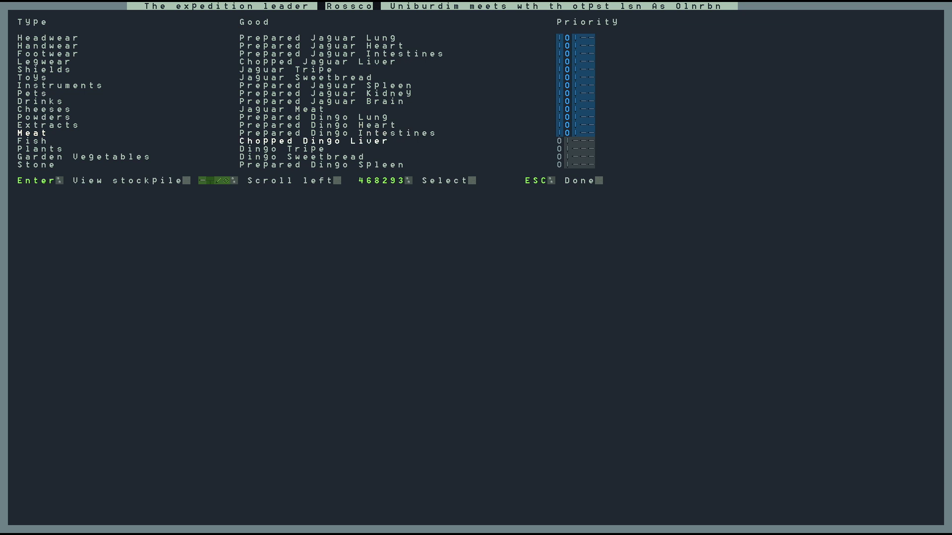
key(Down)
key(Down)
key(Down)
key(Down)
key(Down)
key(Down)
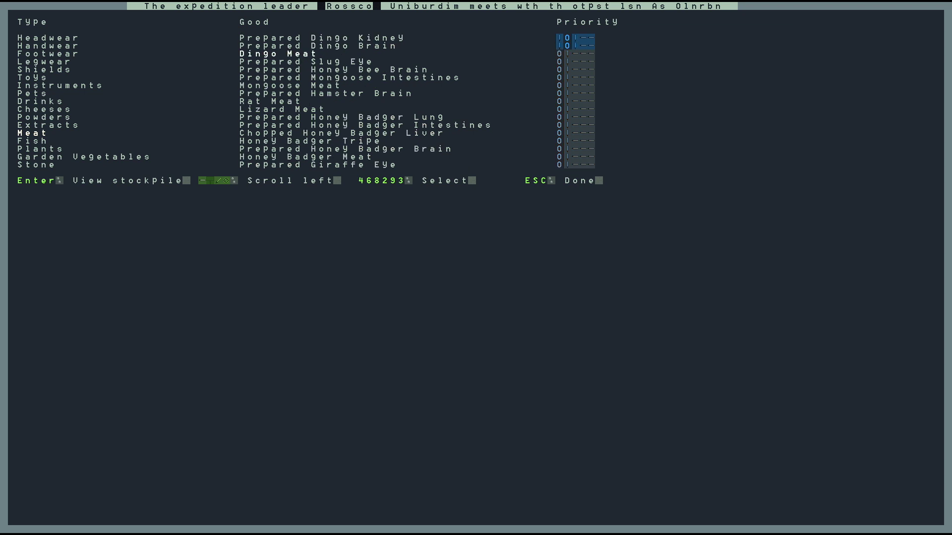
key(Down)
key(Down)
key(Down)
key(Down)
key(Down)
key(Down)
key(Down)
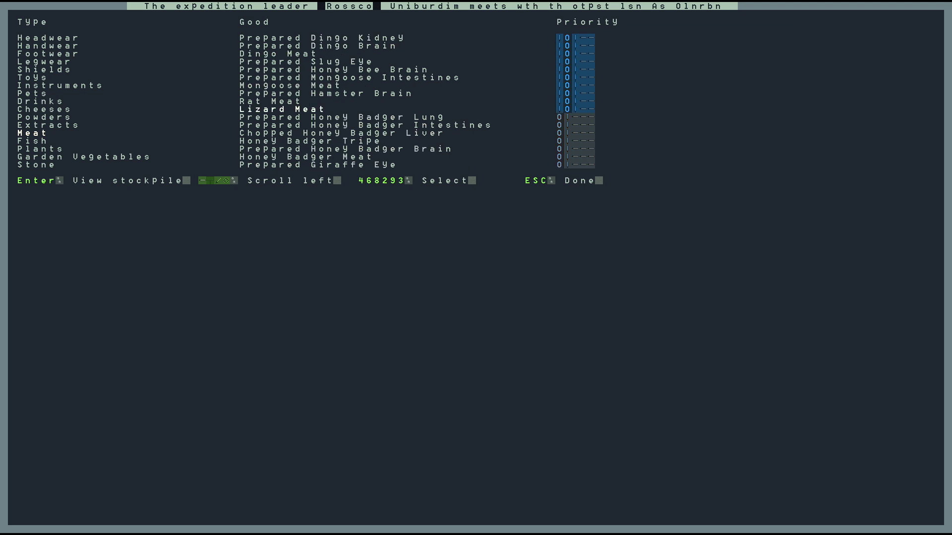
key(Down)
key(Down)
key(Down)
key(Down)
key(Down)
key(Down)
key(Down)
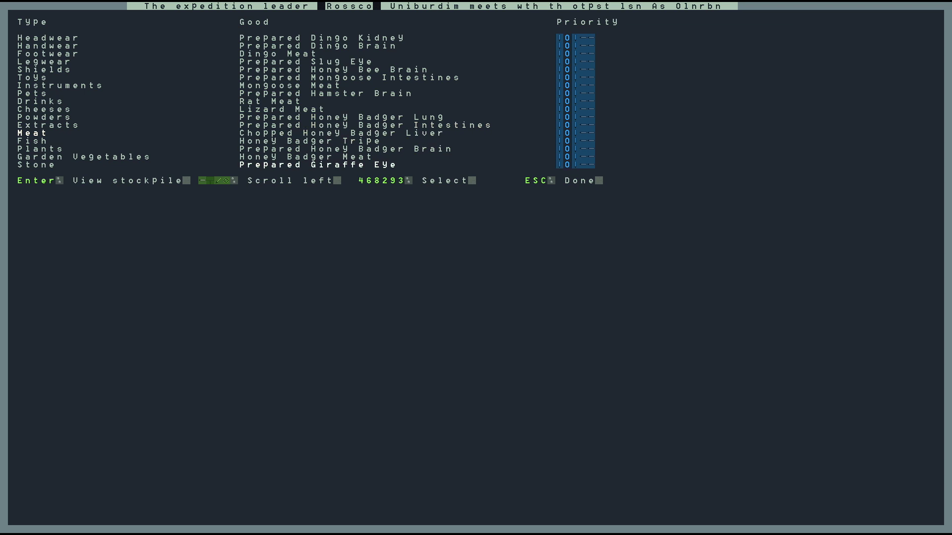
key(Down)
key(Down)
key(Left)
key(Down)
Adjust priority on the first fish goods down to Lungfish.
key(Right)
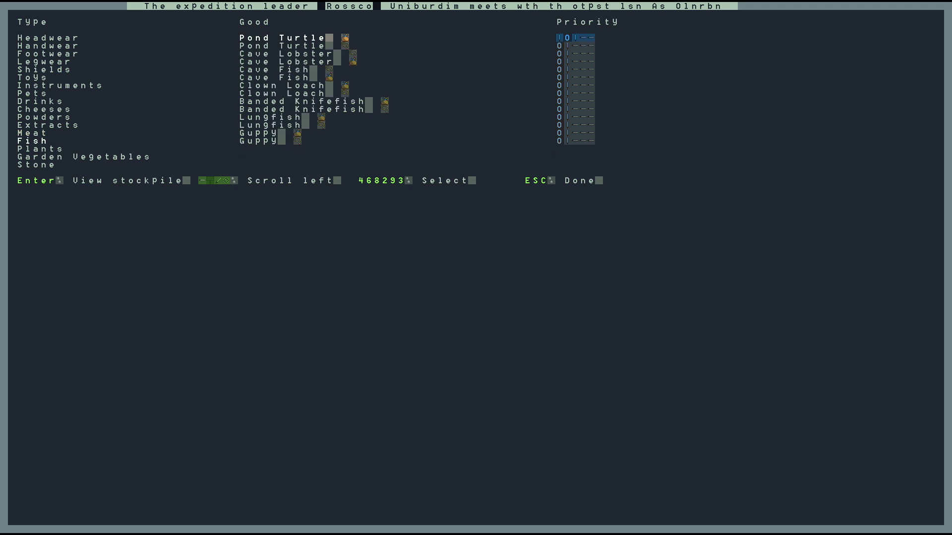
key(Down)
key(Down)
key(Down)
key(Down)
key(Down)
key(Down)
key(Down)
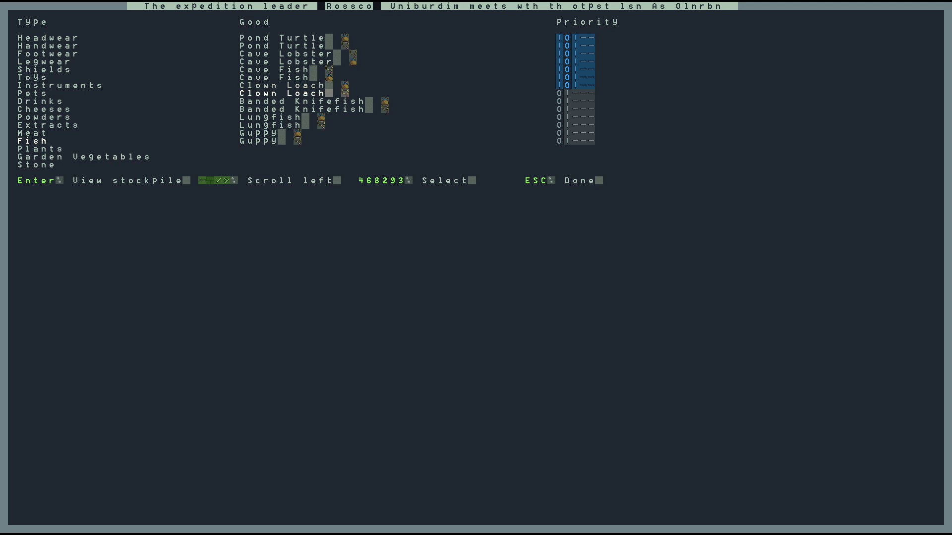
key(Down)
key(Down)
key(Down)
key(Down)
key(Down)
key(Down)
key(Down)
key(Right)
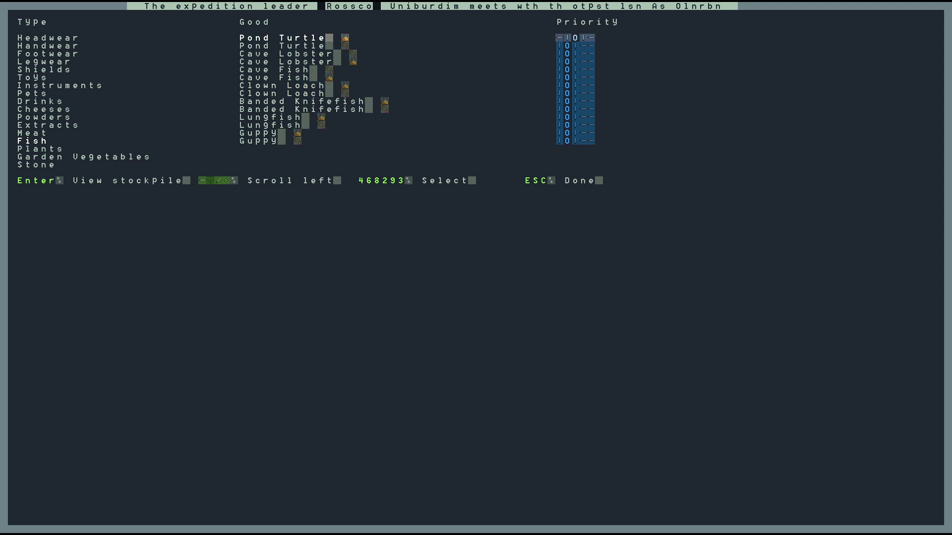
key(Down)
key(Right)
key(Down)
key(Right)
Mark the first garden vegetables, Winter Melons through Caper Berries, with priority.
key(Left)
key(Down)
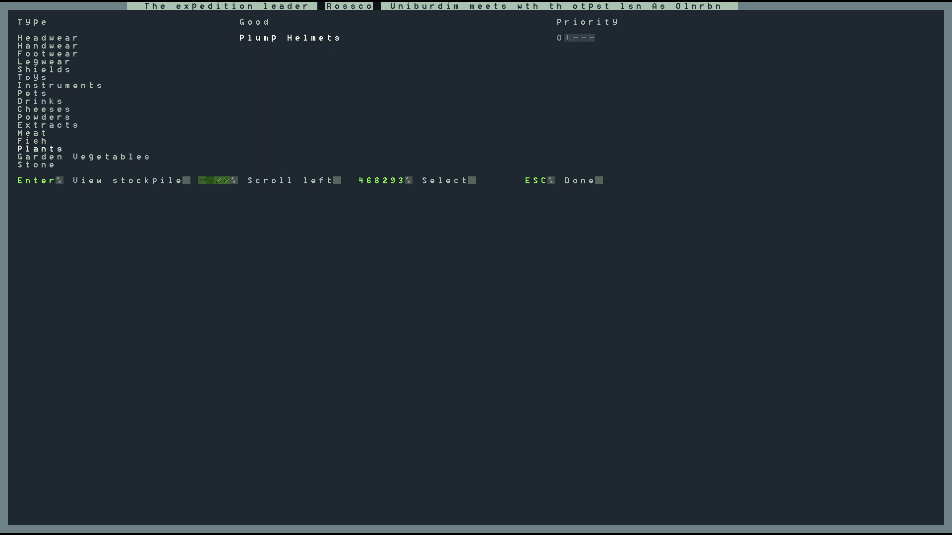
key(Down)
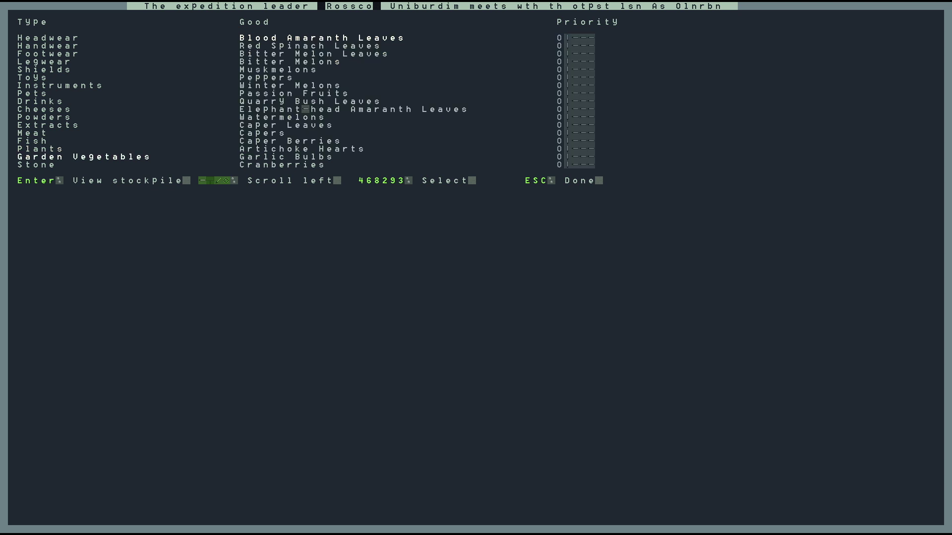
key(Right)
key(Down)
key(Right)
key(Down)
key(Right)
key(Down)
key(Right)
key(Down)
key(Right)
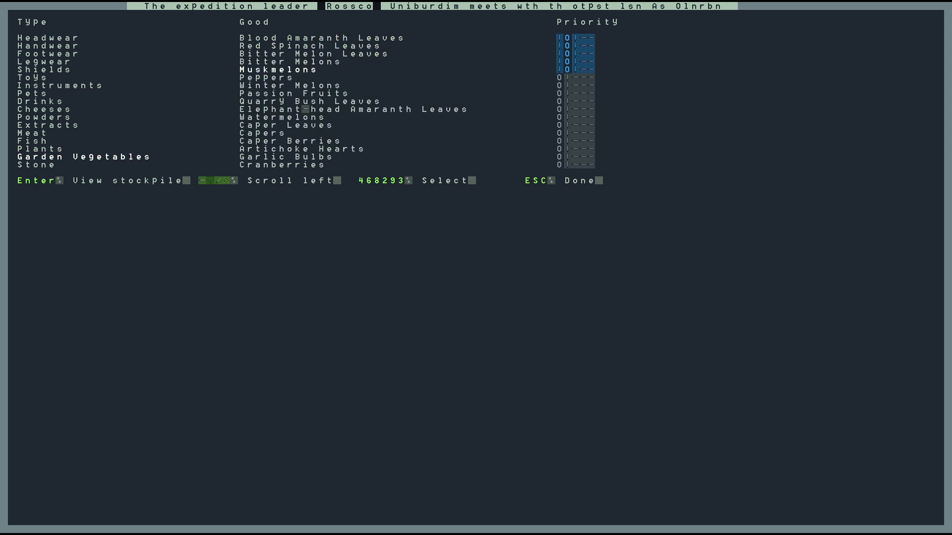
key(Down)
key(Right)
key(Down)
key(Right)
key(Down)
key(Right)
key(Down)
key(Right)
key(Down)
key(Right)
key(Down)
key(Right)
key(Down)
key(Right)
key(Down)
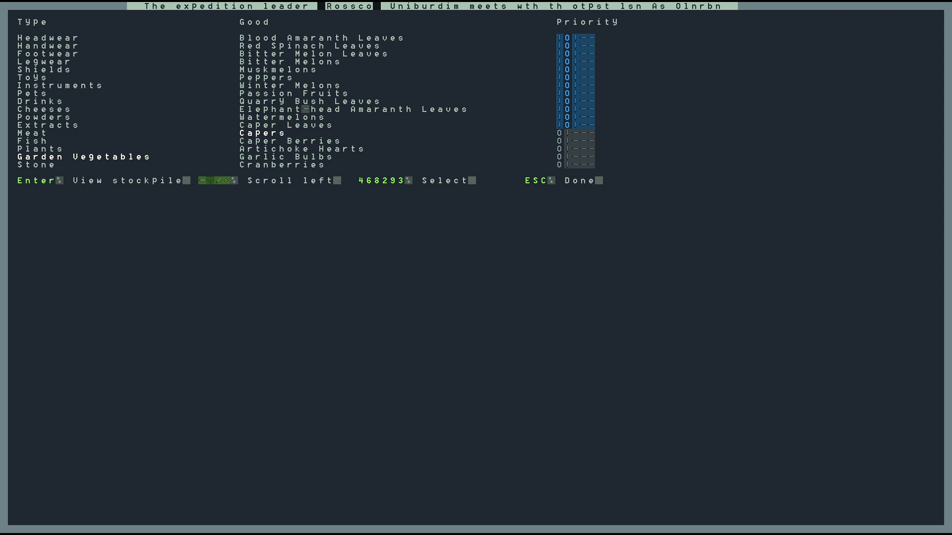
key(Right)
key(Down)
key(Right)
Mark the remaining vegetables and berries through Garden Cress Leaves.
key(Down)
key(Right)
key(Down)
key(Right)
key(Down)
key(Right)
key(Down)
key(Right)
key(Down)
key(Right)
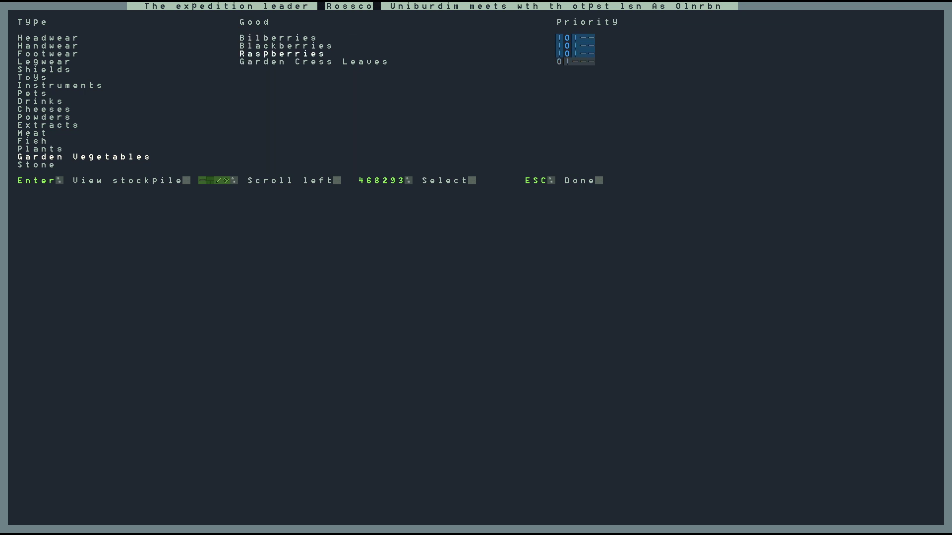
key(Down)
key(Right)
key(Down)
key(Right)
key(Down)
key(Left)
key(Down)
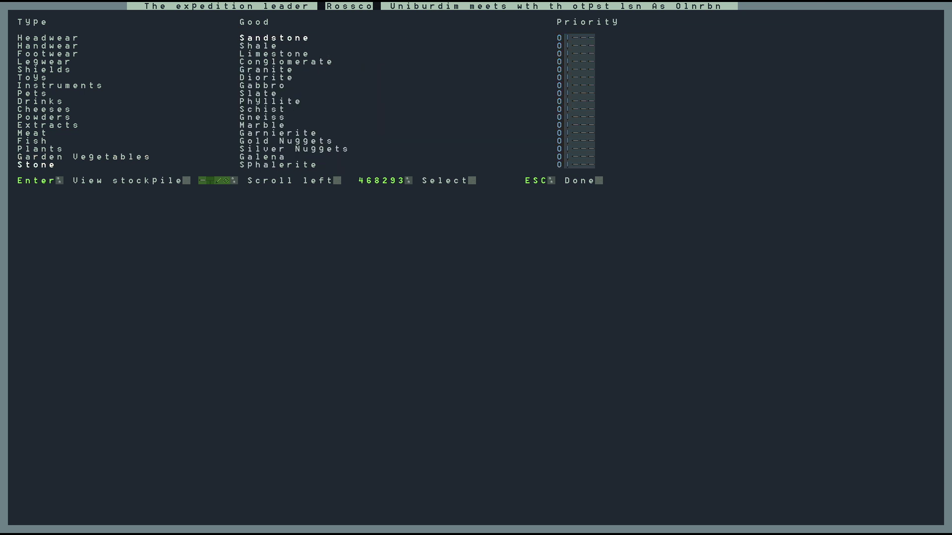
Browse past the Barrels, Quivers, Miscellaneous, Buckets and Splints categories to Crutches.
key(Down)
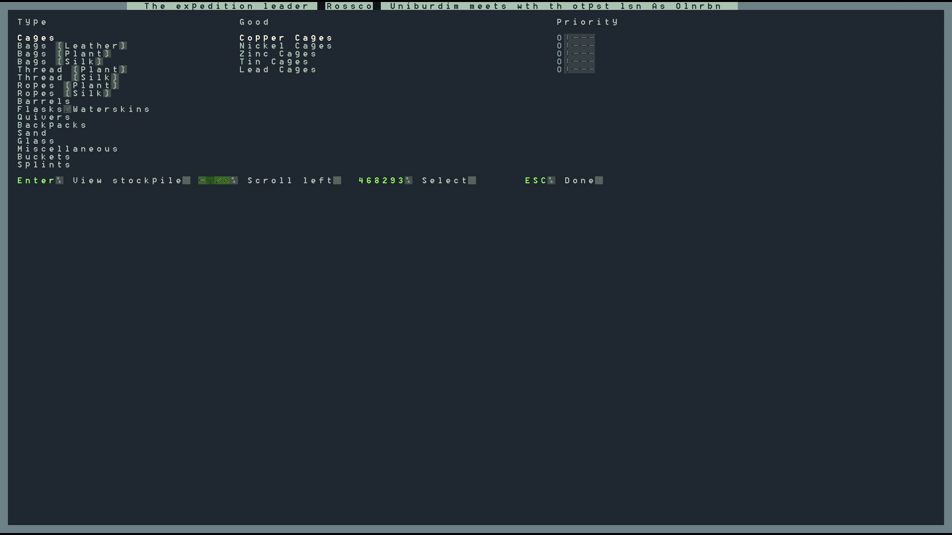
key(Down)
key(Down)
key(Down)
key(Down)
key(Down)
key(Down)
key(Down)
key(Down)
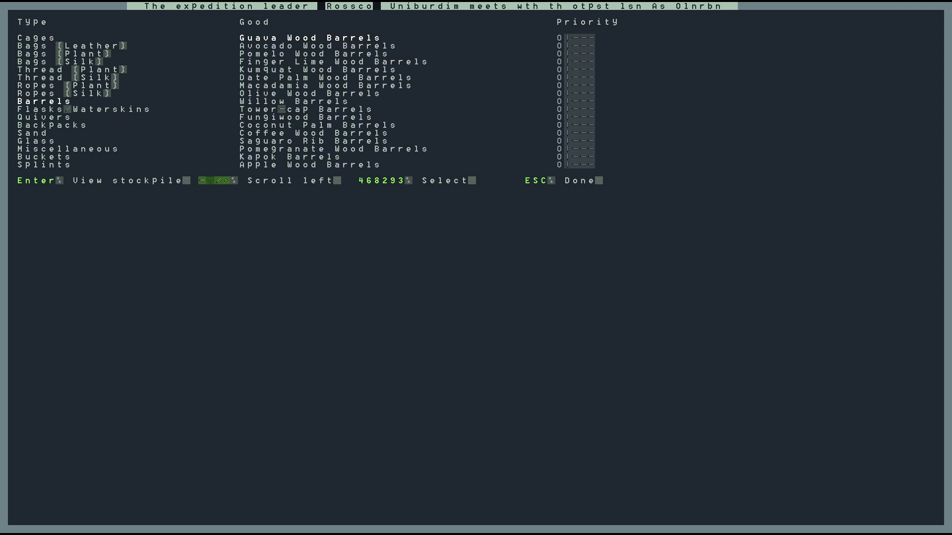
key(Down)
key(Down)
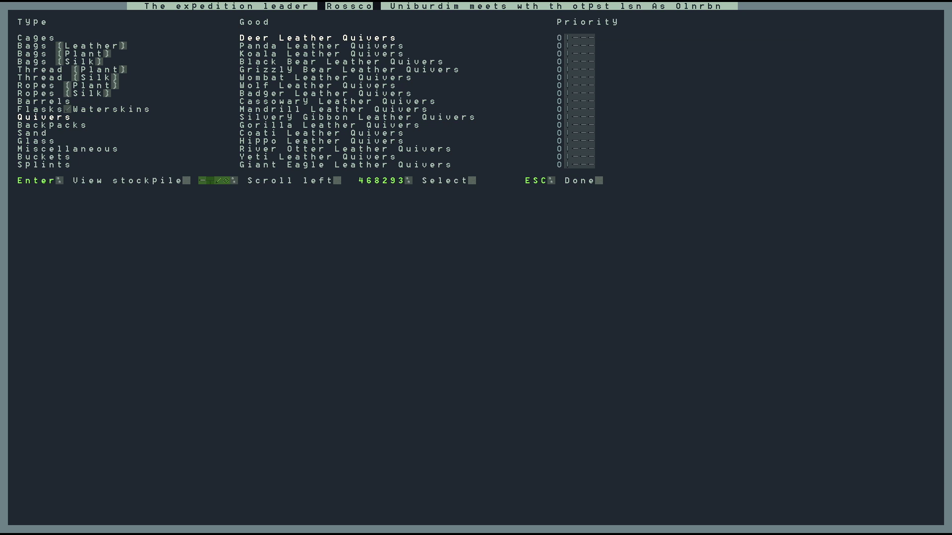
key(Down)
key(Down)
key(Down)
key(Down)
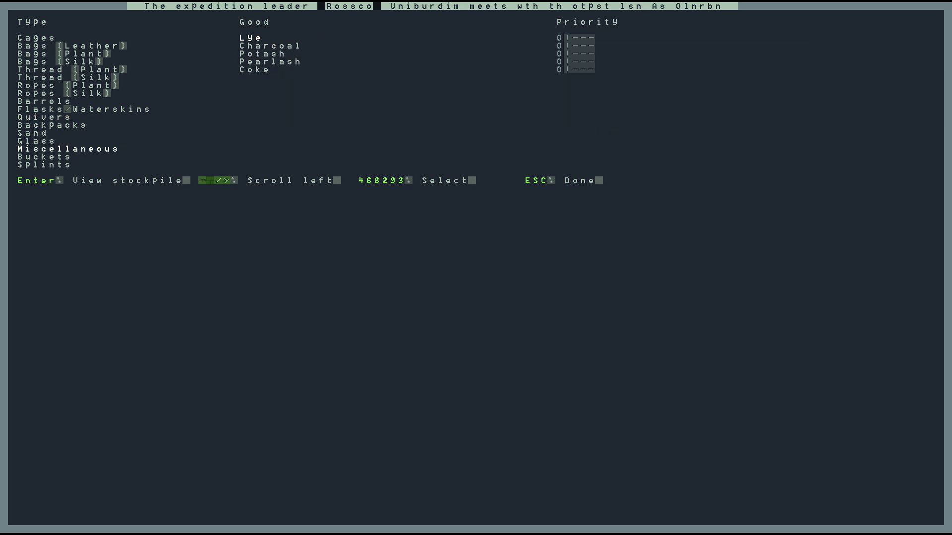
key(Down)
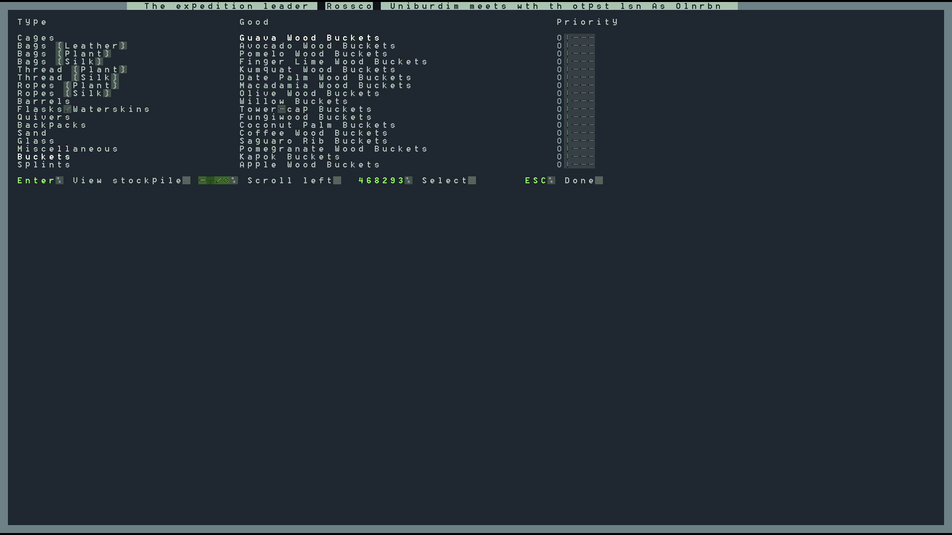
key(Down)
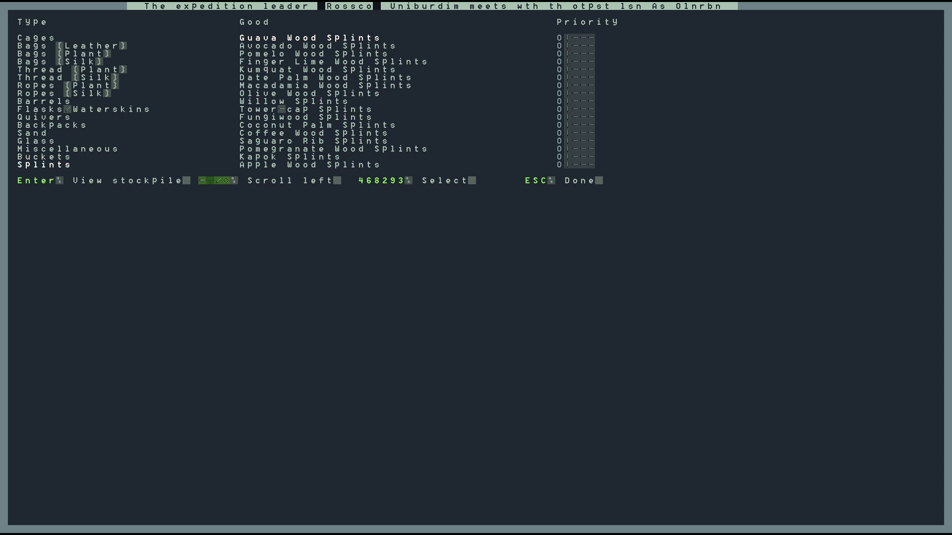
key(Right)
key(Down)
key(Down)
key(Down)
key(Left)
key(Down)
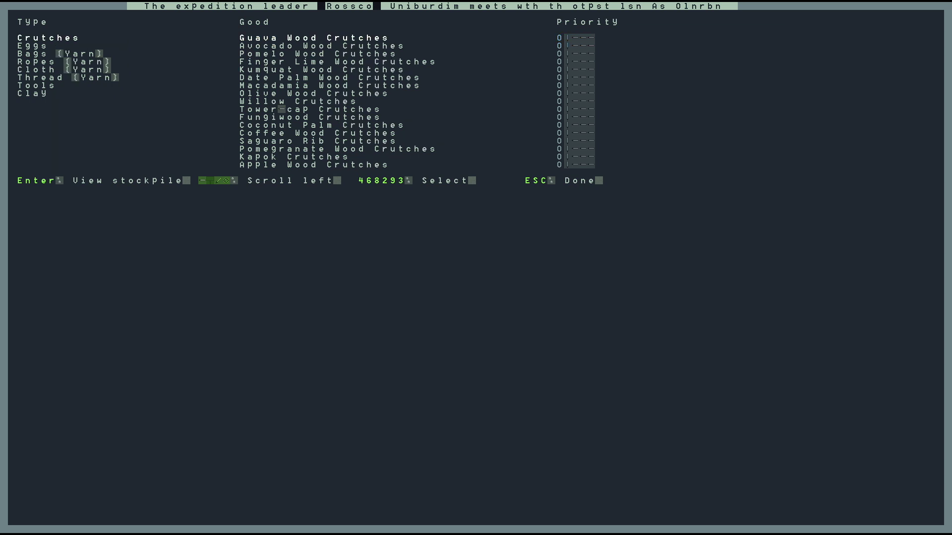
Request the first several egg types in the Eggs category.
key(Right)
key(Down)
key(Down)
key(Down)
key(Down)
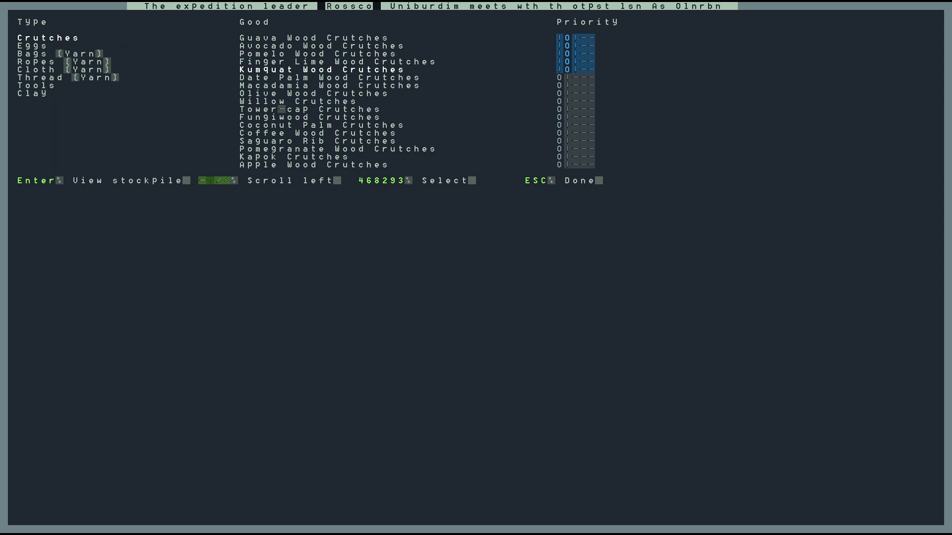
key(Left)
key(Down)
key(Return)
key(Return)
key(Return)
key(Return)
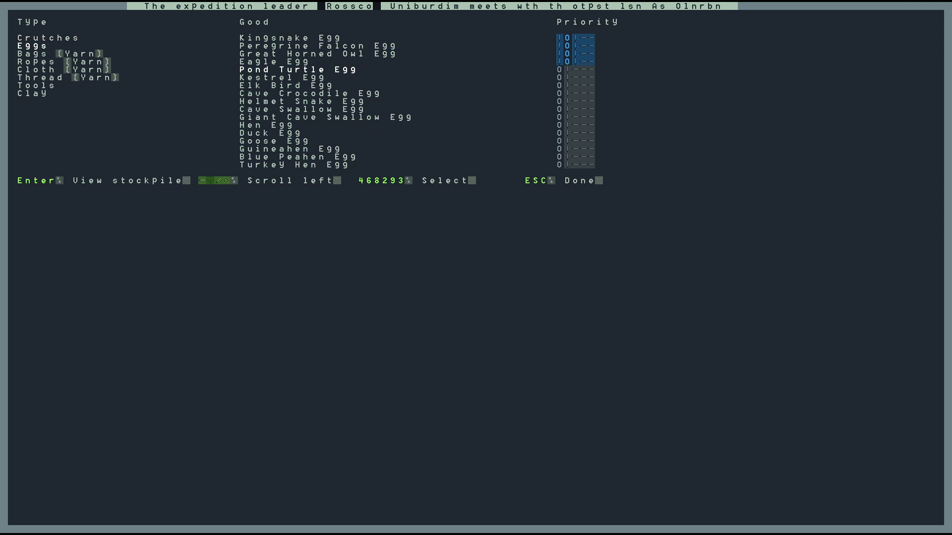
key(Return)
key(Return)
key(Return)
key(Return)
Raise request priority for Nest Boxes and Hives under Tools.
key(Left)
key(Down)
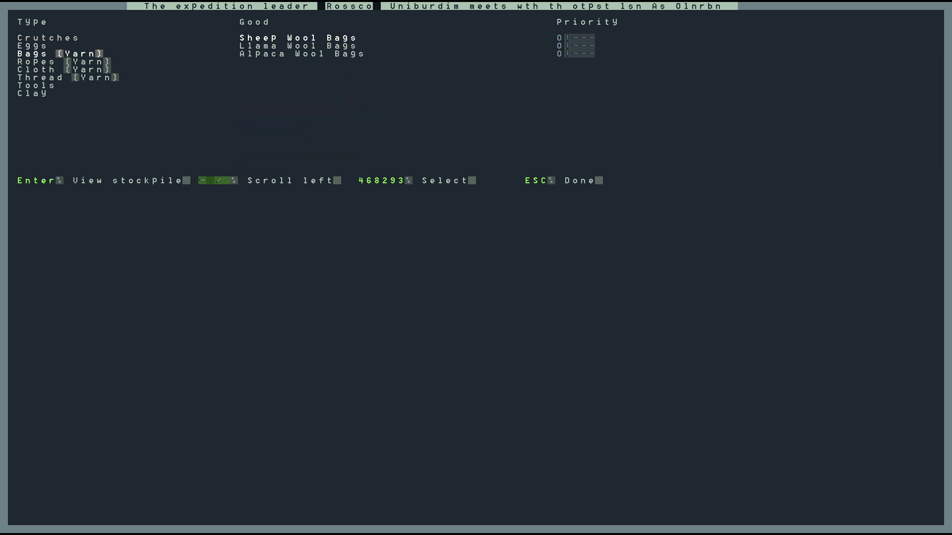
key(Down)
key(Down)
key(Down)
key(Down)
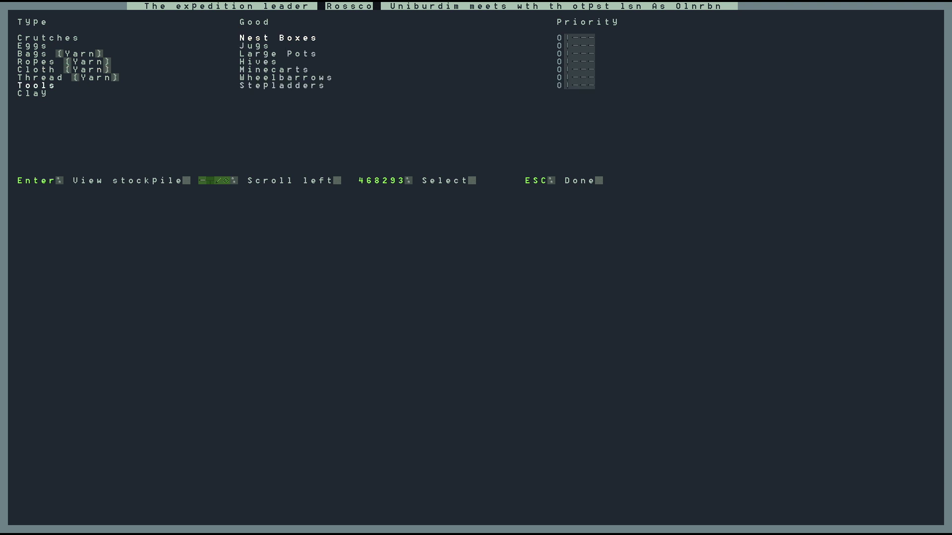
key(Right)
key(Right)
key(Down)
key(Down)
key(Right)
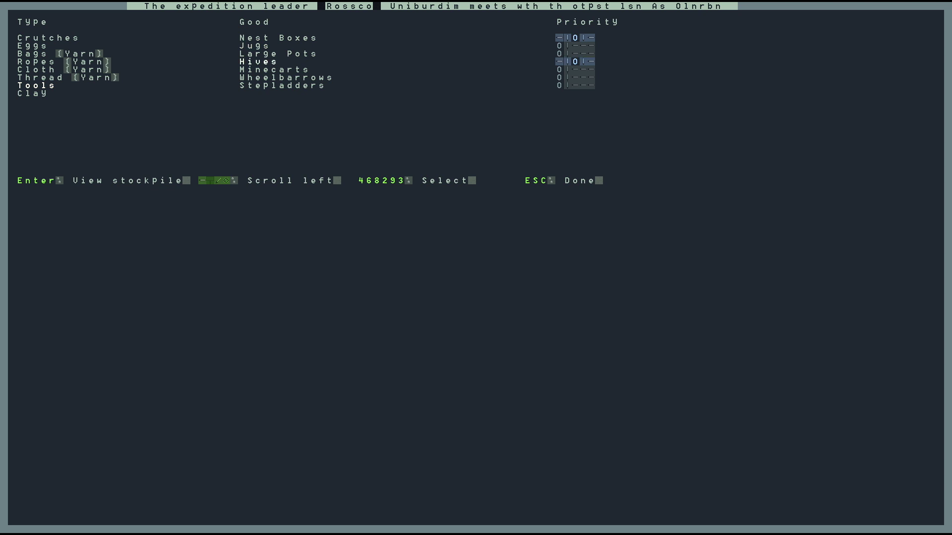
Move past the Clay and Leather categories and submit the import agreement.
key(Down)
key(Left)
key(Down)
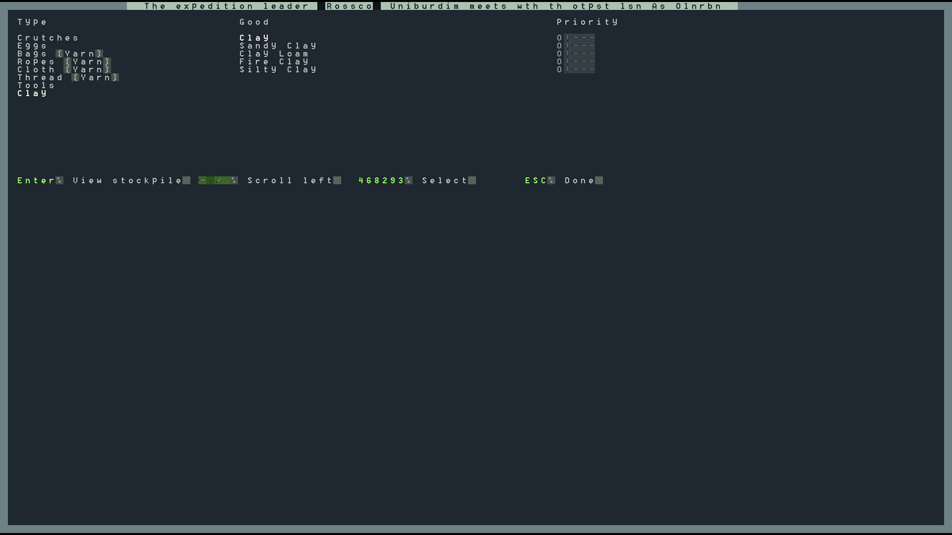
key(Down)
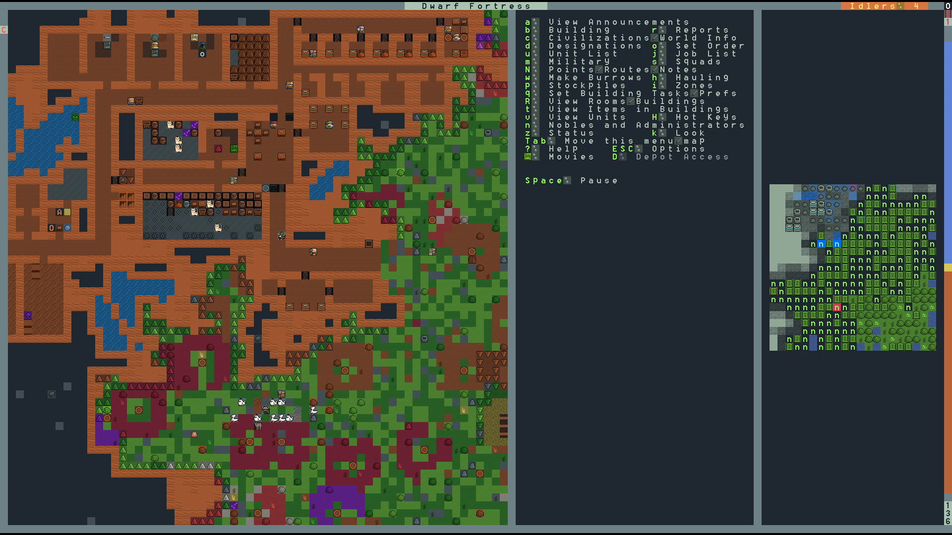
key(Escape)
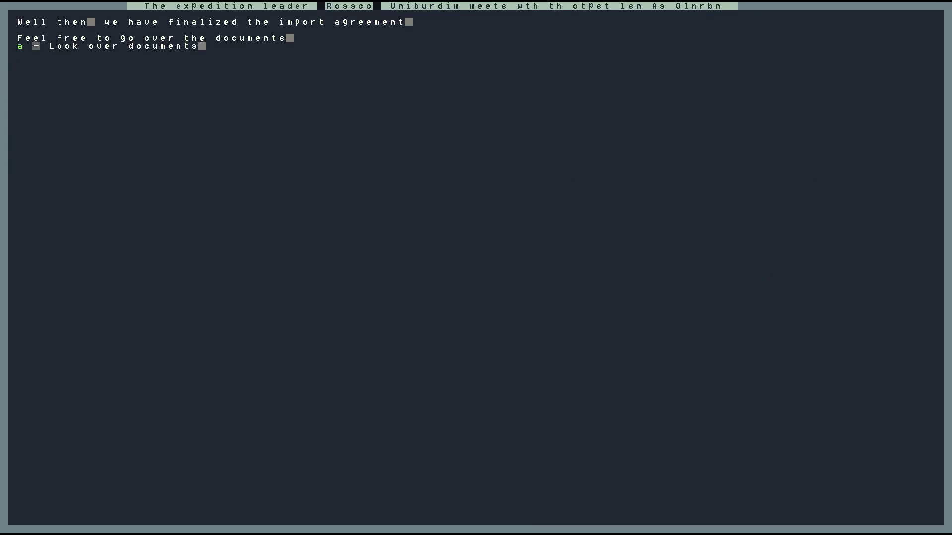
Look over the agreement documents, browsing leather, seeds and handwear prices.
key(a)
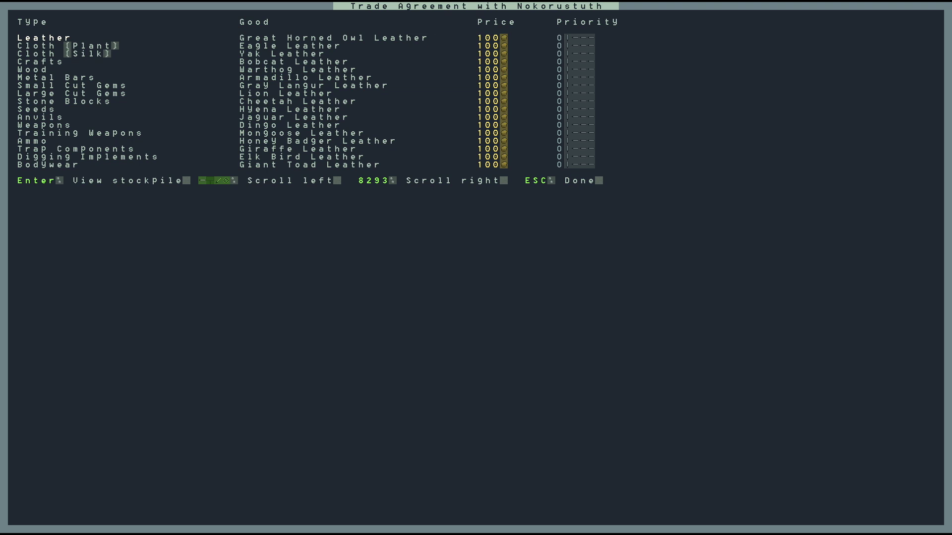
key(Down)
key(Down)
key(Down)
key(Down)
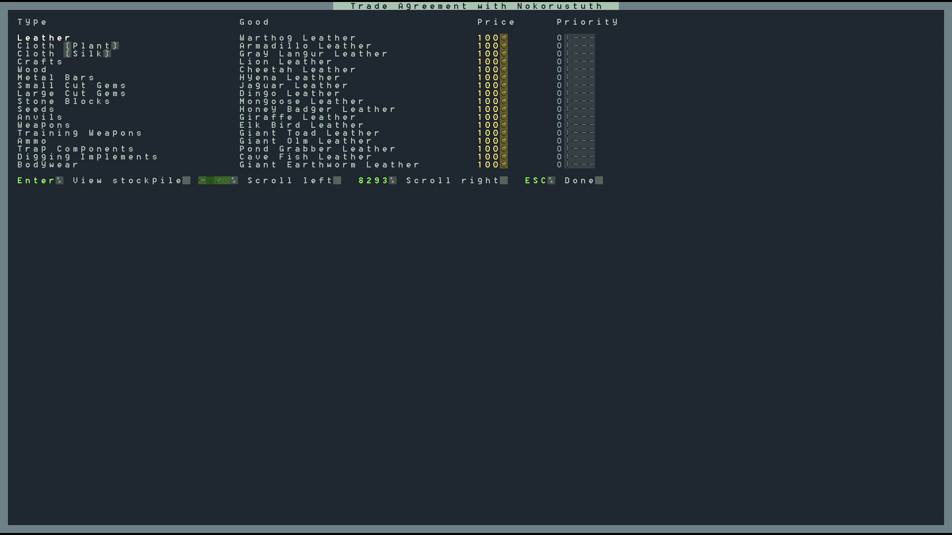
key(Down)
key(Down)
key(Down)
key(Down)
key(Down)
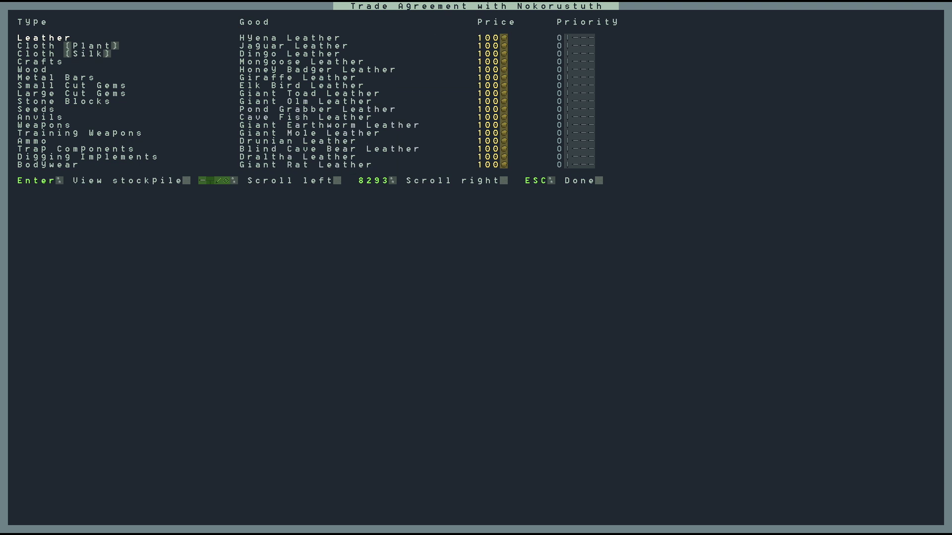
key(Down)
key(Down)
key(Down)
key(Down)
key(Down)
key(Down)
key(Down)
key(Down)
key(Down)
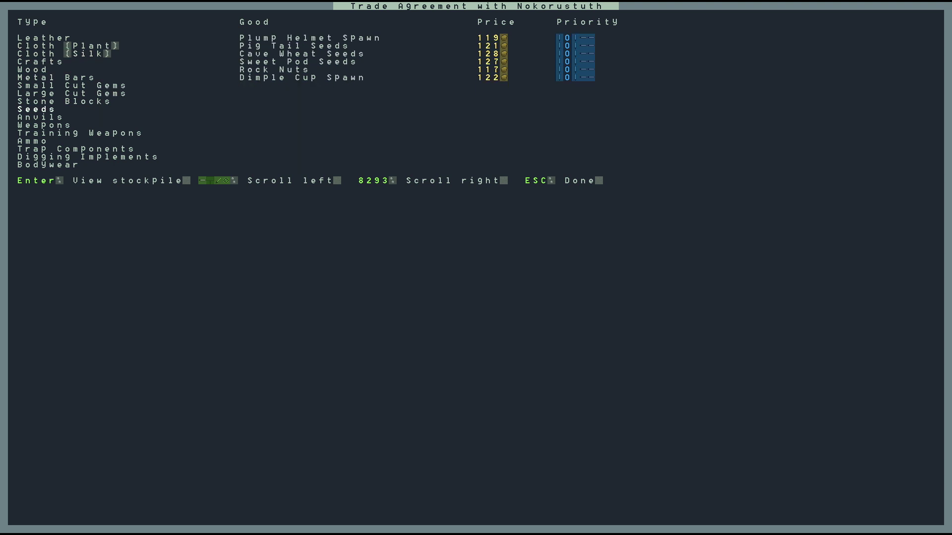
key(Down)
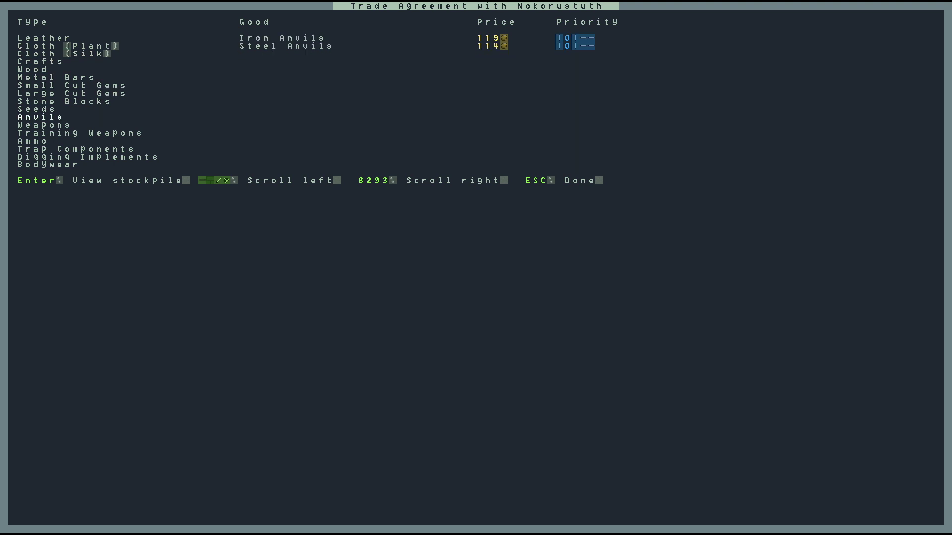
key(Down)
key(Down)
key(Down)
key(Down)
key(Down)
key(Down)
key(Down)
key(Down)
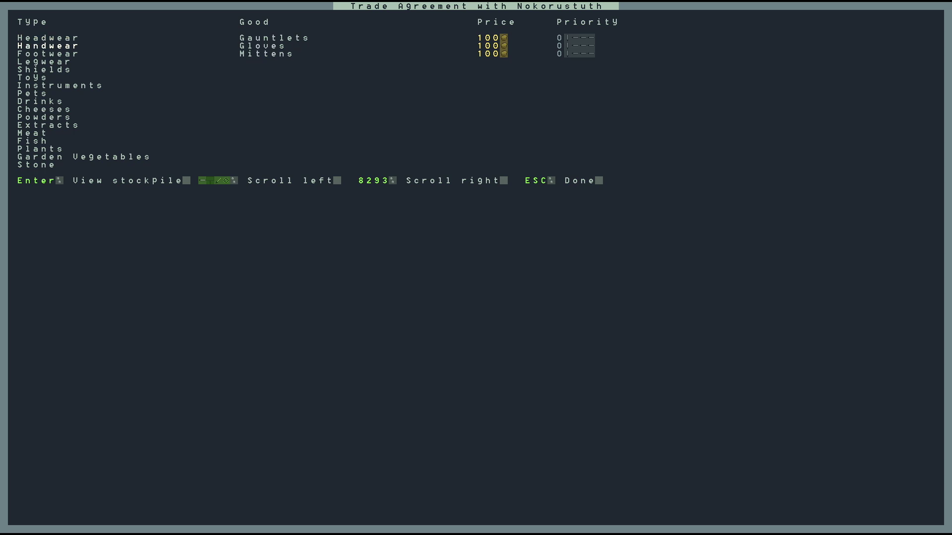
Close the documents, finish the conversation and show the export trade agreement list.
key(Escape)
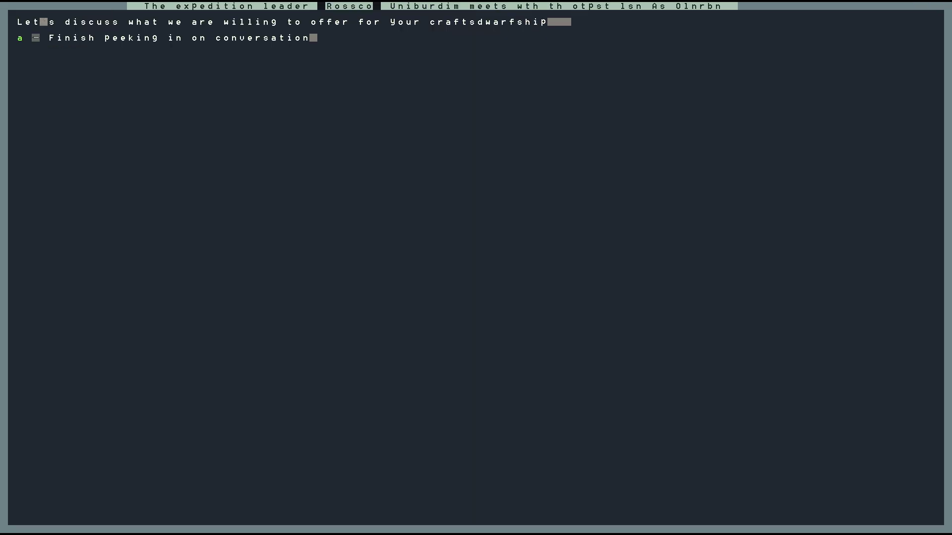
key(a)
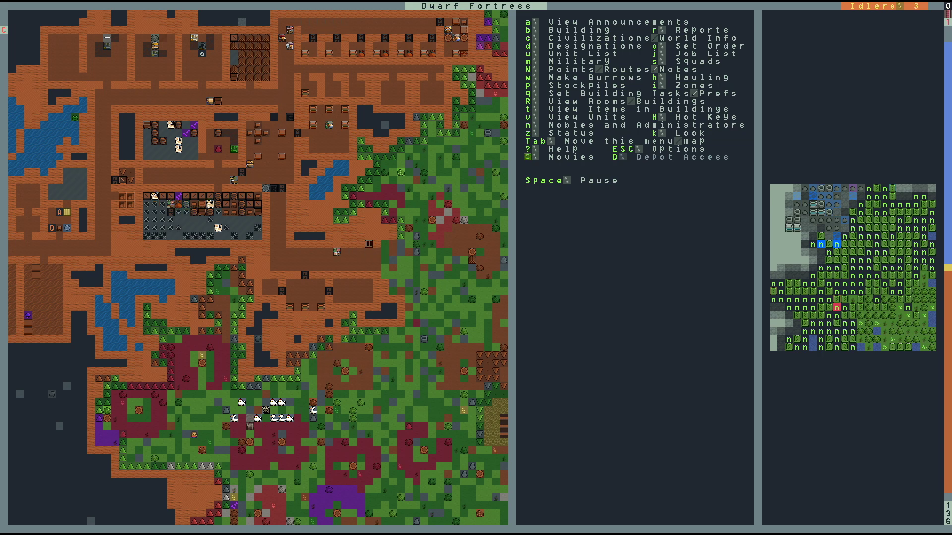
key(a)
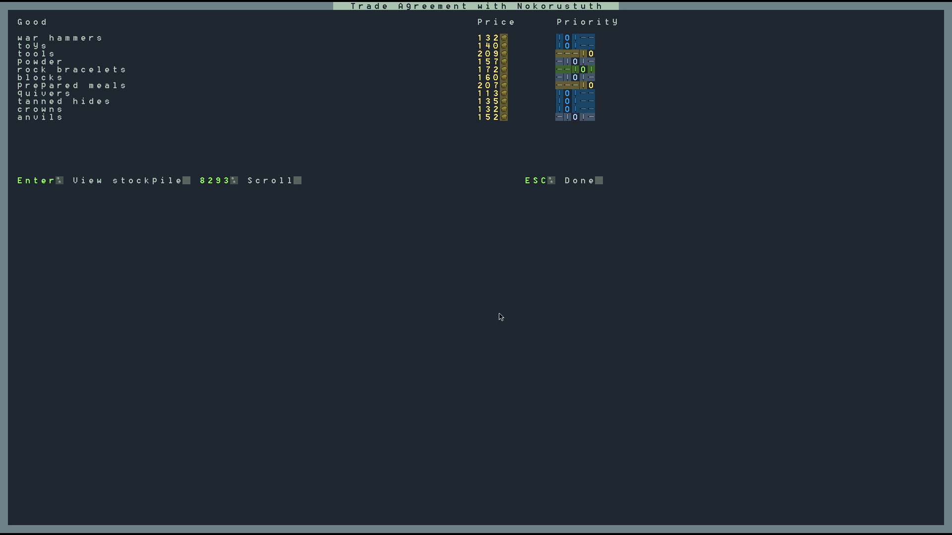
Close the Trade Agreement and dismiss Nokorustuth's farewell to return to the map.
key(Escape)
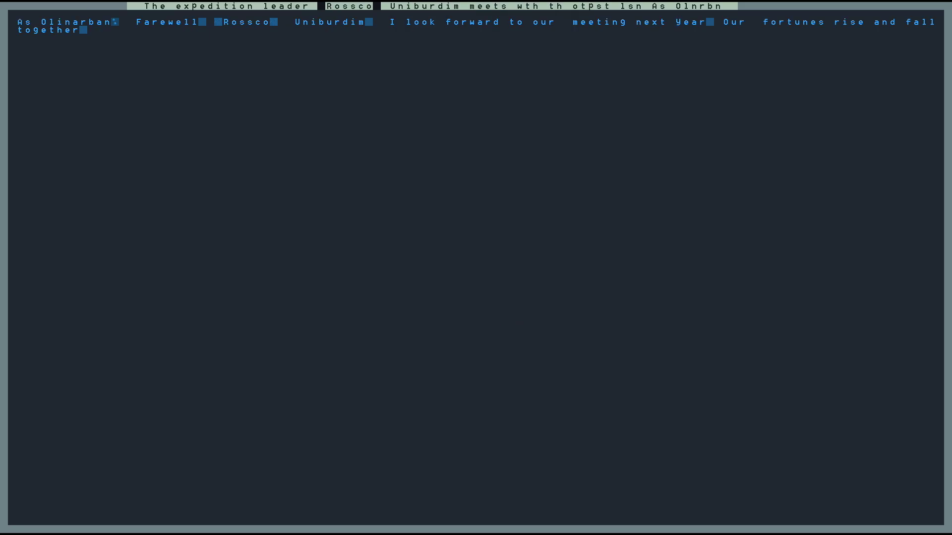
key(Escape)
key(Down)
key(Down)
key(Down)
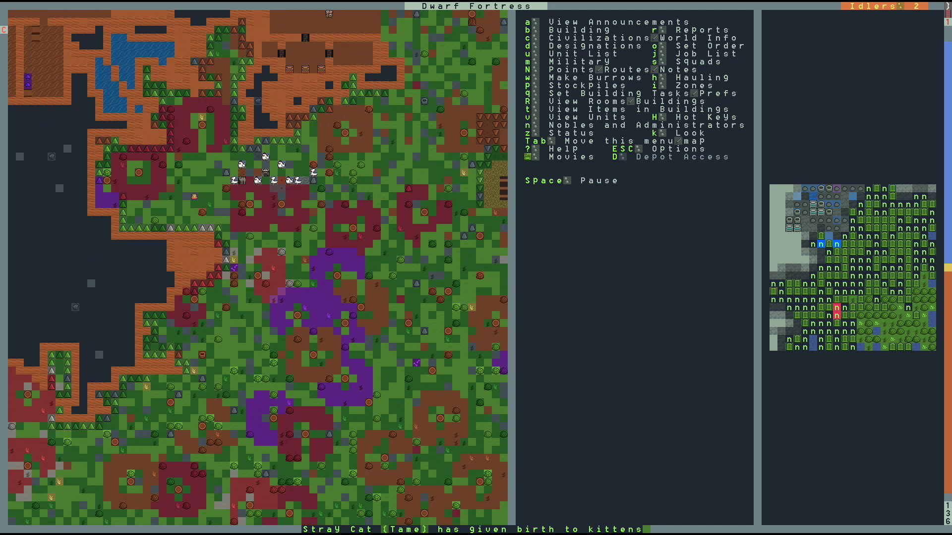
Pan the view north-west and select the Mason's Workshop for inspection.
key(shift+Up)
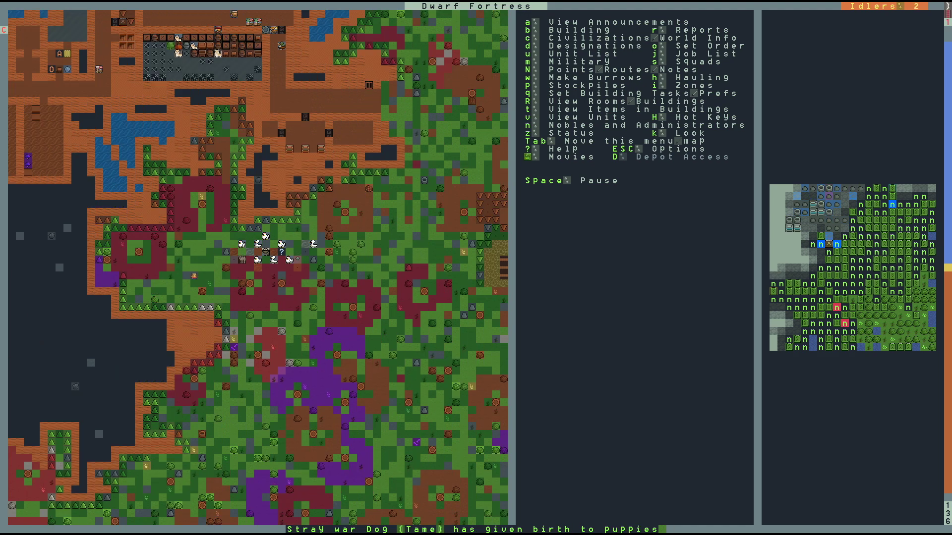
key(shift+Up)
key(shift+Up)
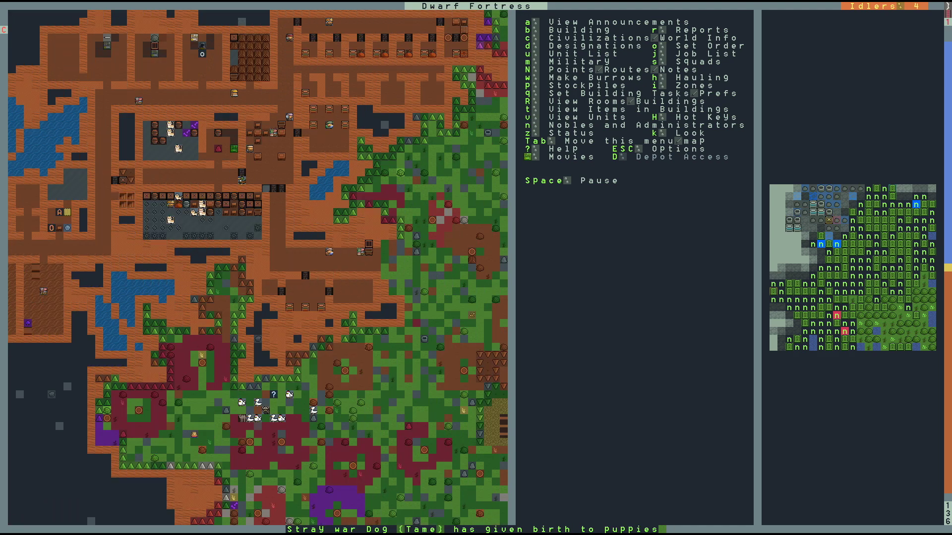
key(shift+Left)
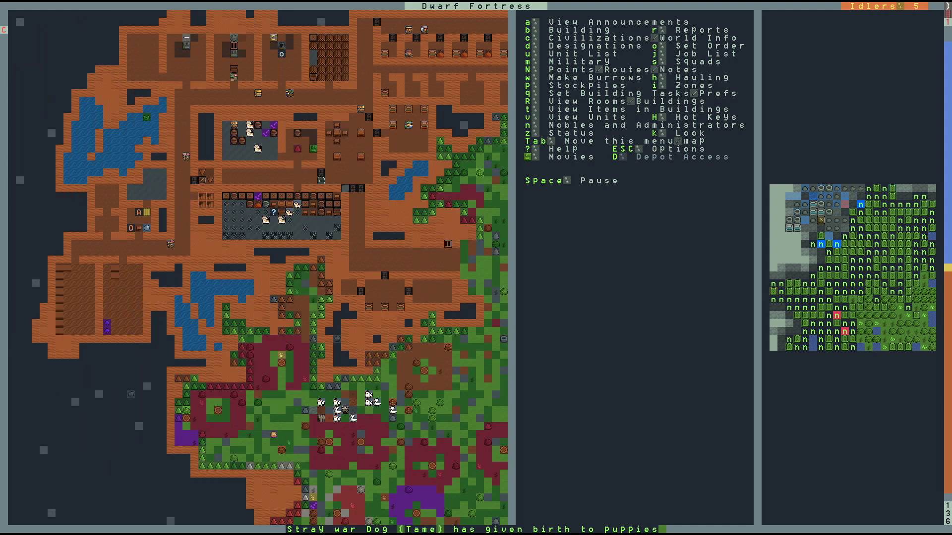
key(q)
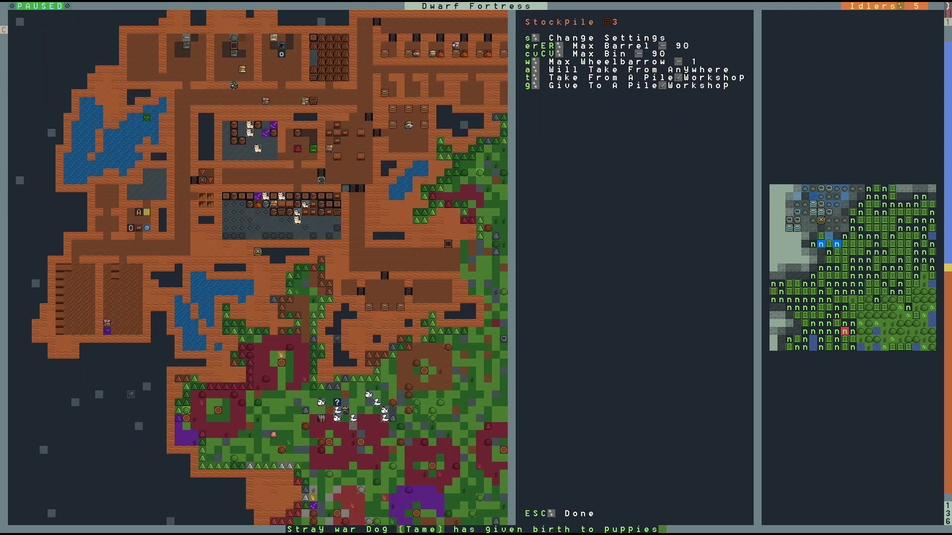
key(Up)
key(Up)
key(Up)
key(Right)
key(Right)
key(Right)
key(Up)
key(Up)
key(Up)
key(Up)
key(Up)
key(Up)
key(Up)
key(Up)
key(Up)
key(Up)
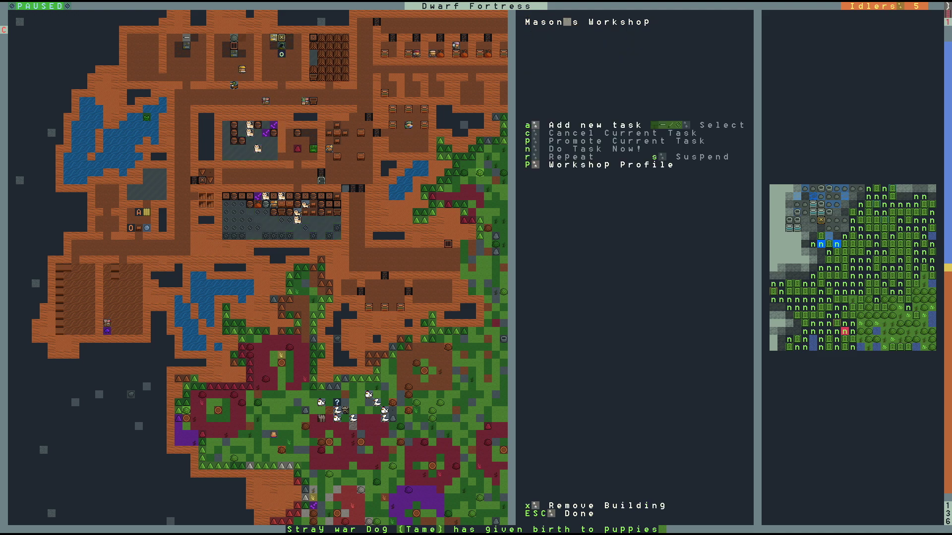
Add a Construct rock Floodgate job at the Mason's Workshop and resume the game.
key(a)
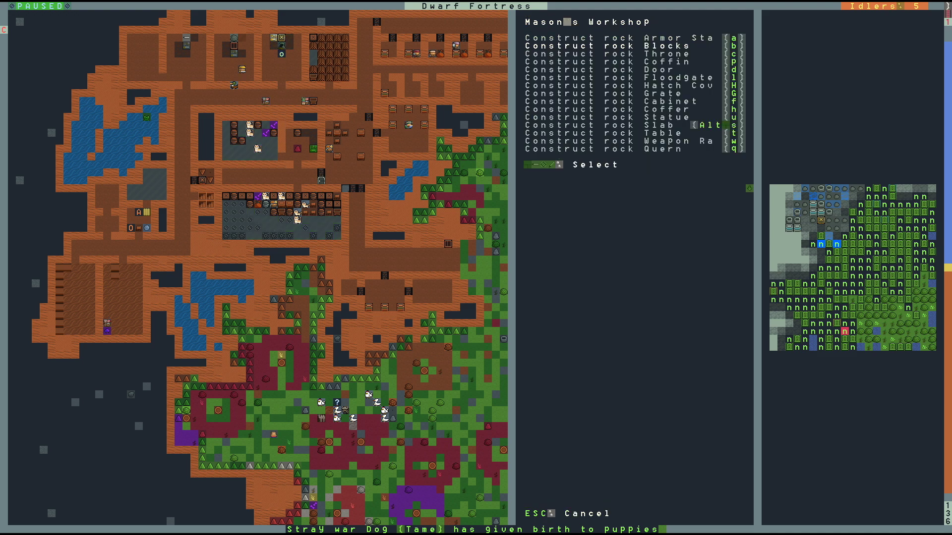
key(Down)
key(Down)
key(Down)
key(Down)
key(Return)
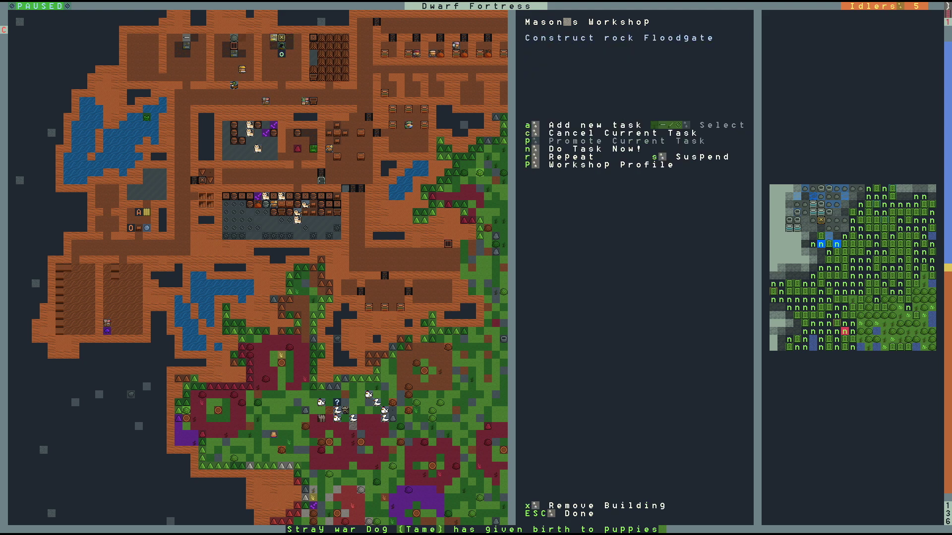
key(Escape)
key(space)
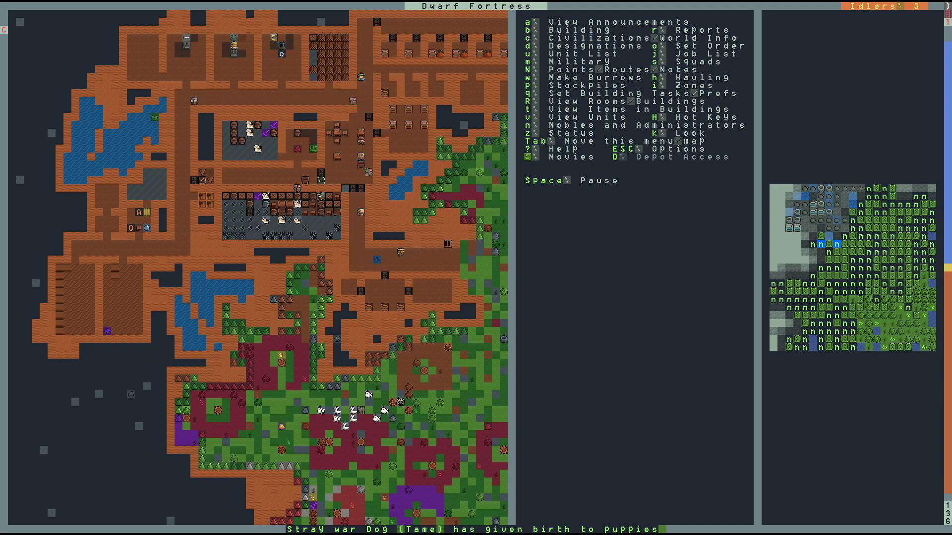
key(q)
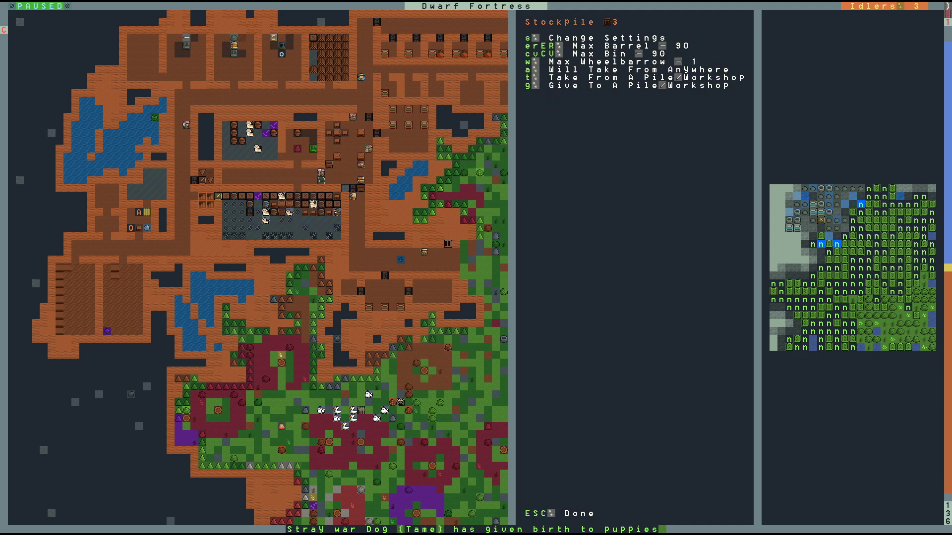
Queue a rock Nest Box at the Craftsdwarf's Workshop as Do Task Now, then unpause.
key(Up)
key(Up)
key(Up)
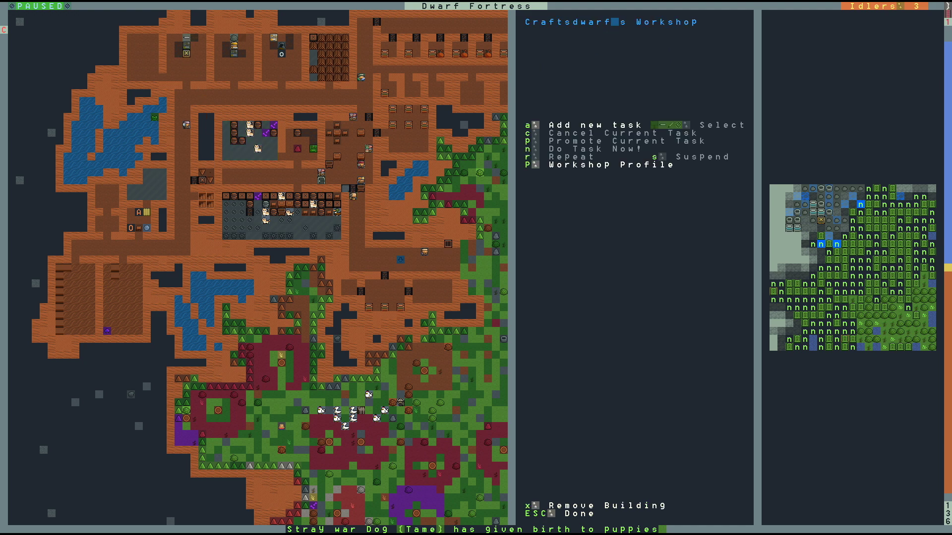
key(a)
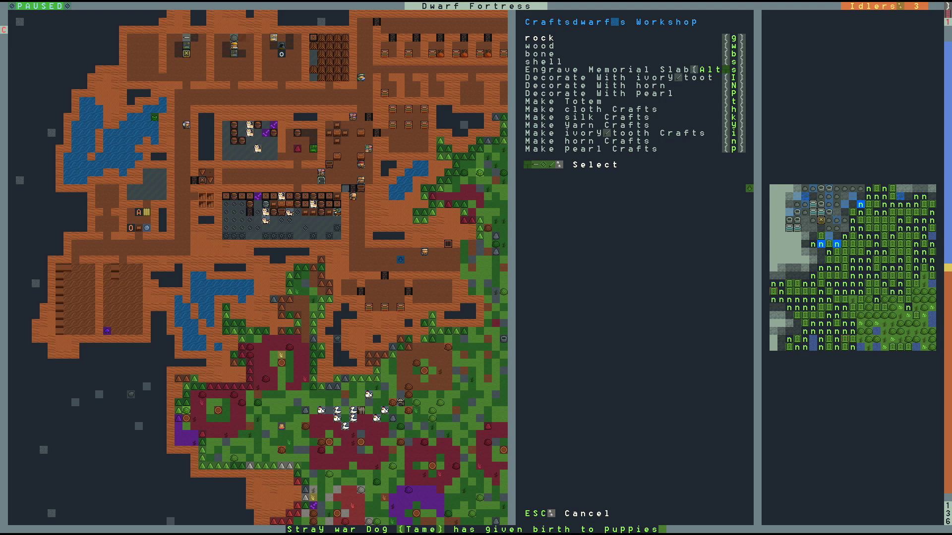
key(g)
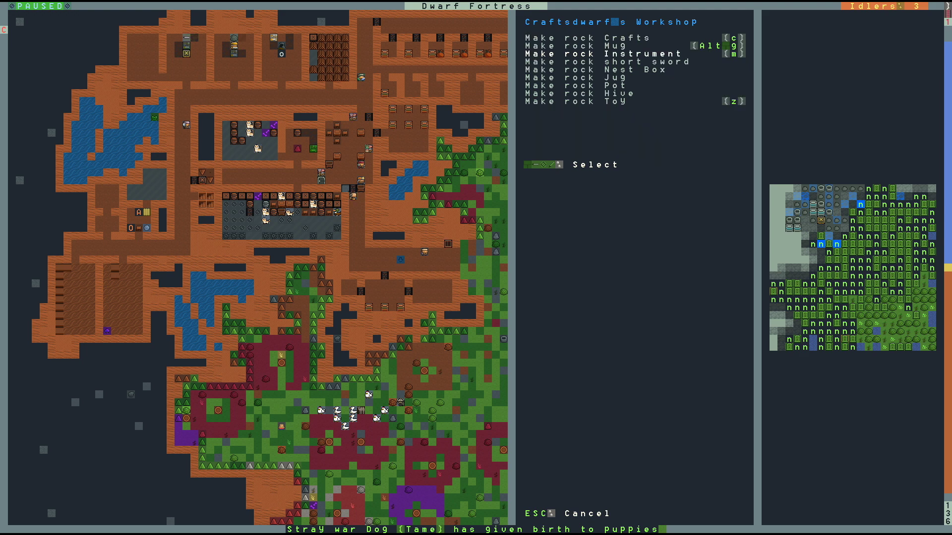
key(Down)
key(Down)
key(Down)
key(Down)
key(Down)
key(Down)
key(Up)
key(Up)
key(Up)
key(Up)
key(Return)
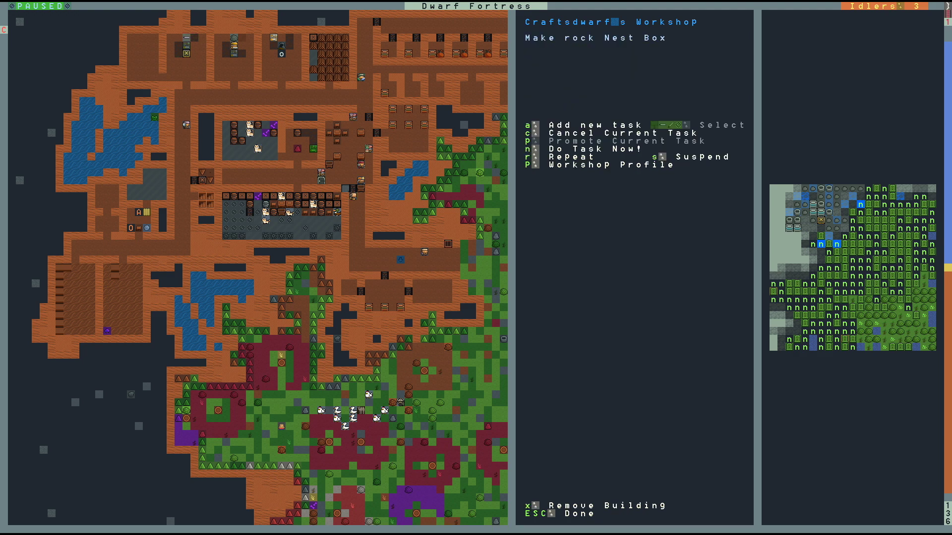
key(n)
key(Escape)
key(space)
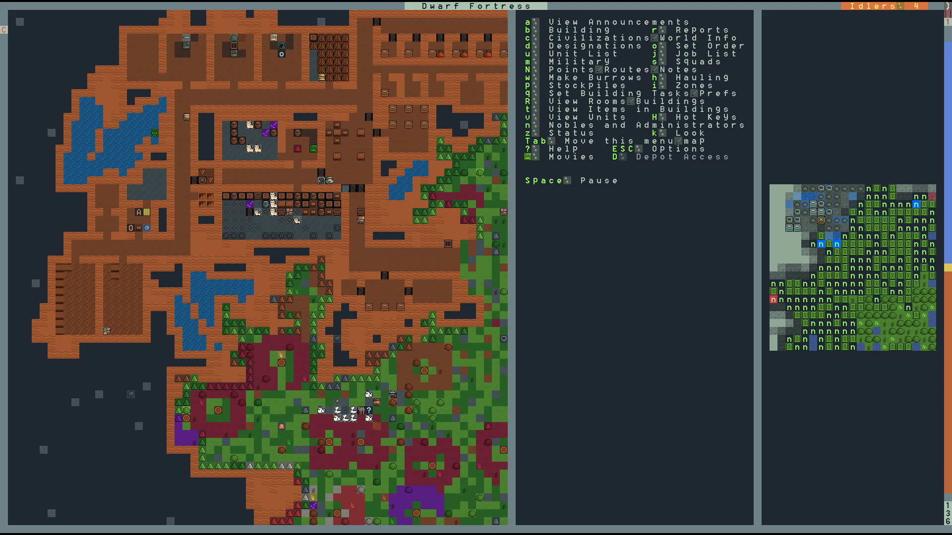
key(b)
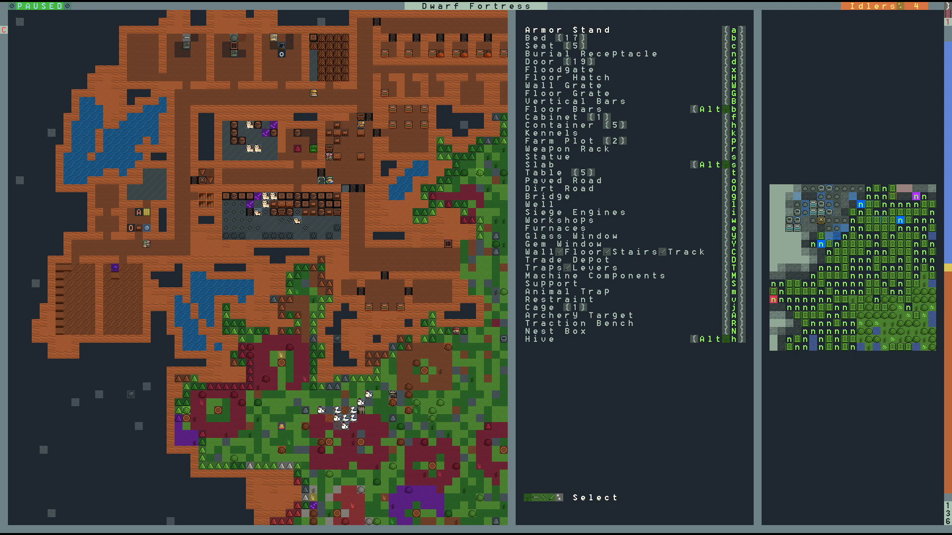
Place a wall construction on a free spot among the fortress rooms.
key(shift+c)
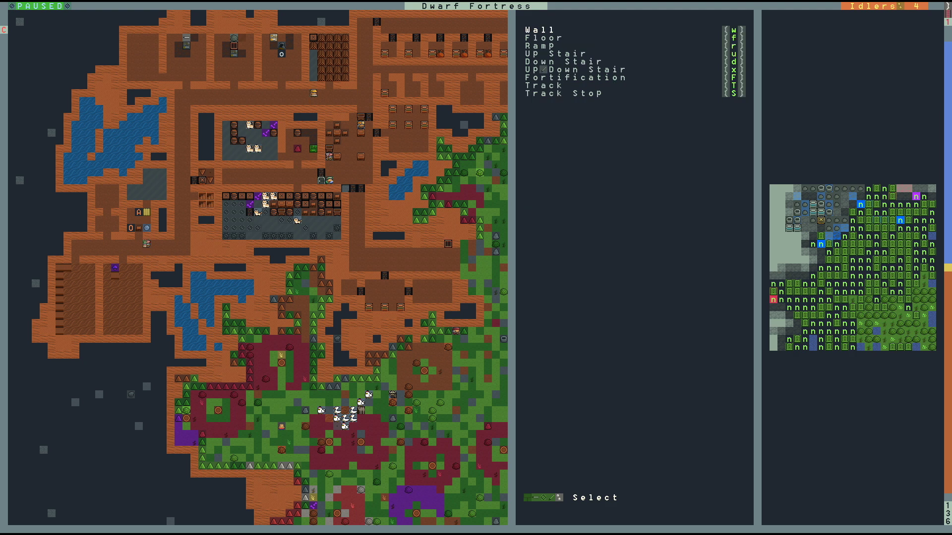
key(w)
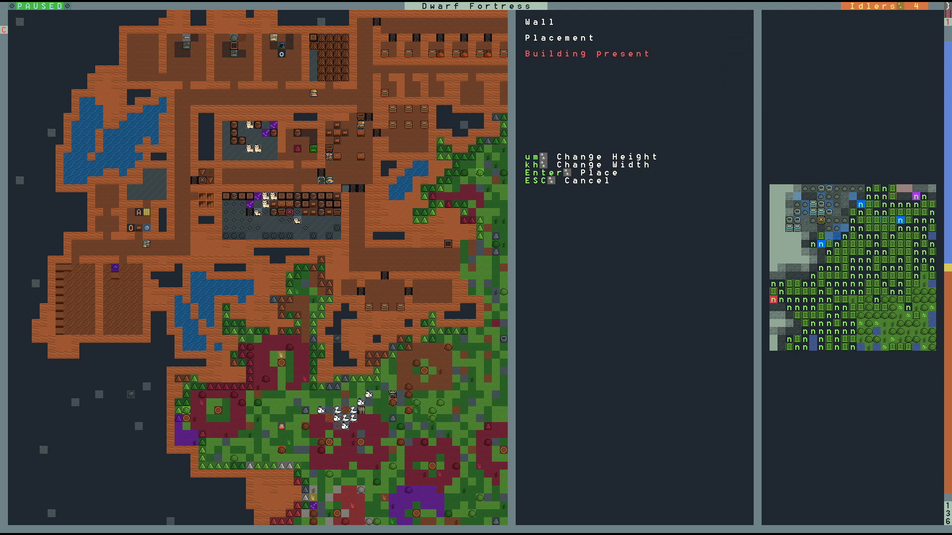
key(Up)
key(Up)
key(Up)
key(Right)
key(Up)
key(Up)
key(Right)
key(Right)
key(Up)
key(Up)
key(Up)
key(Return)
Choose the wall's building material, confirm it, and resume the game.
key(Down)
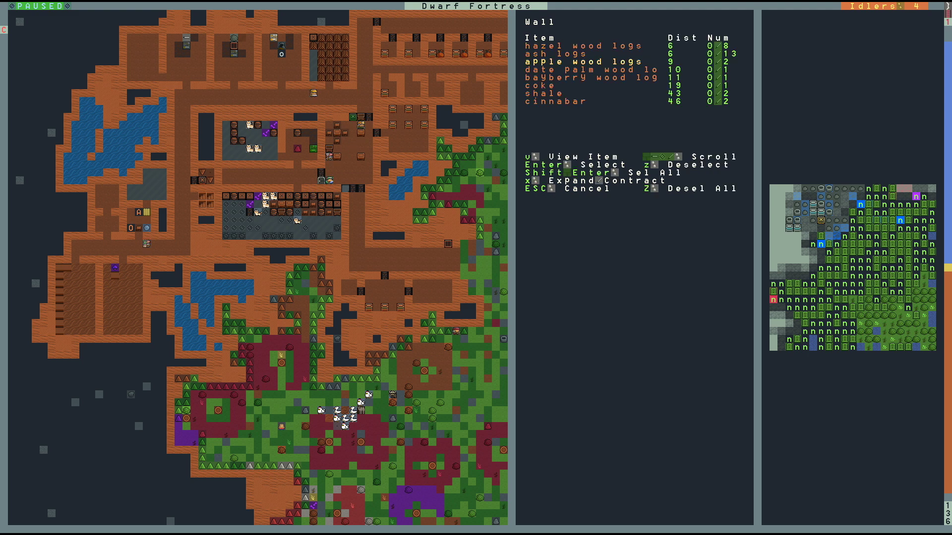
key(Down)
key(Down)
key(Down)
key(Down)
key(Down)
key(Return)
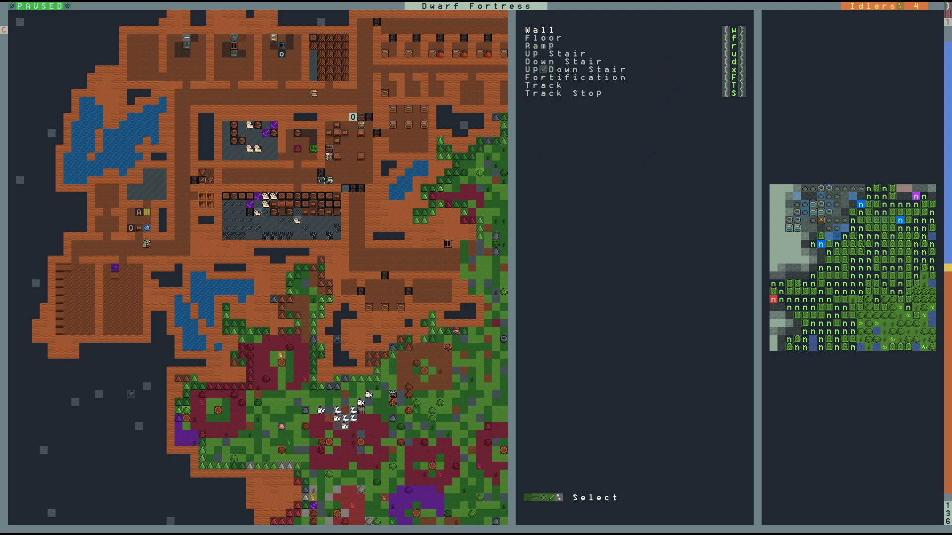
key(Escape)
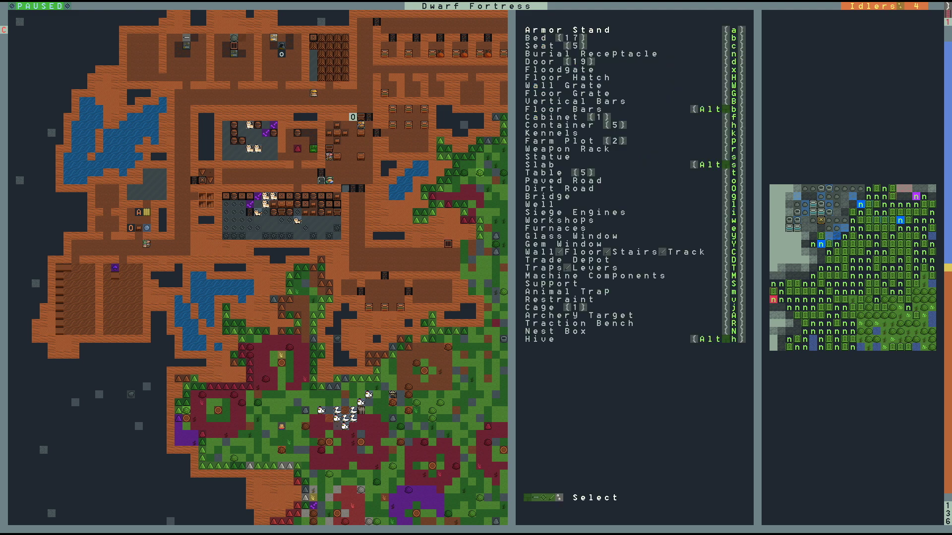
key(Escape)
key(space)
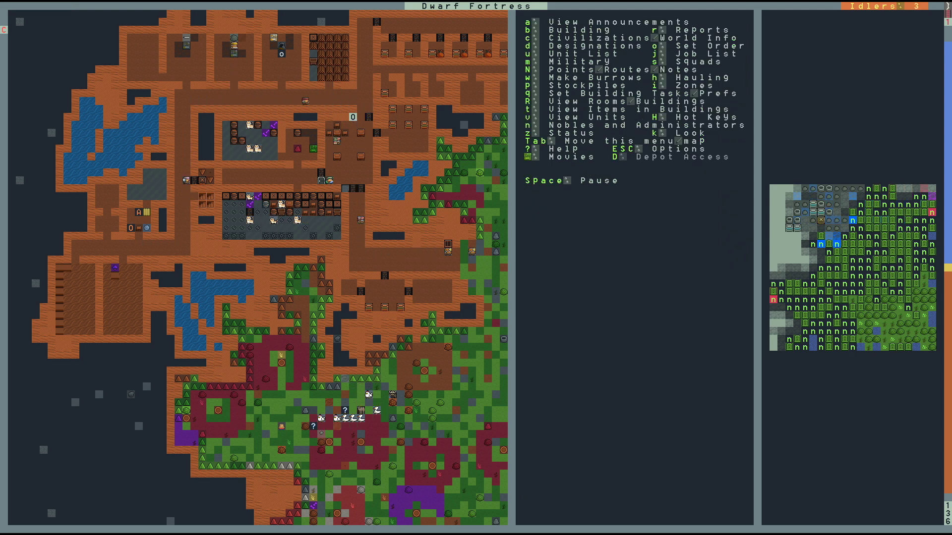
Check bookkeeper Zefon Ardesbesmar's missing office in Nobles, then descend to the rooms level.
key(n)
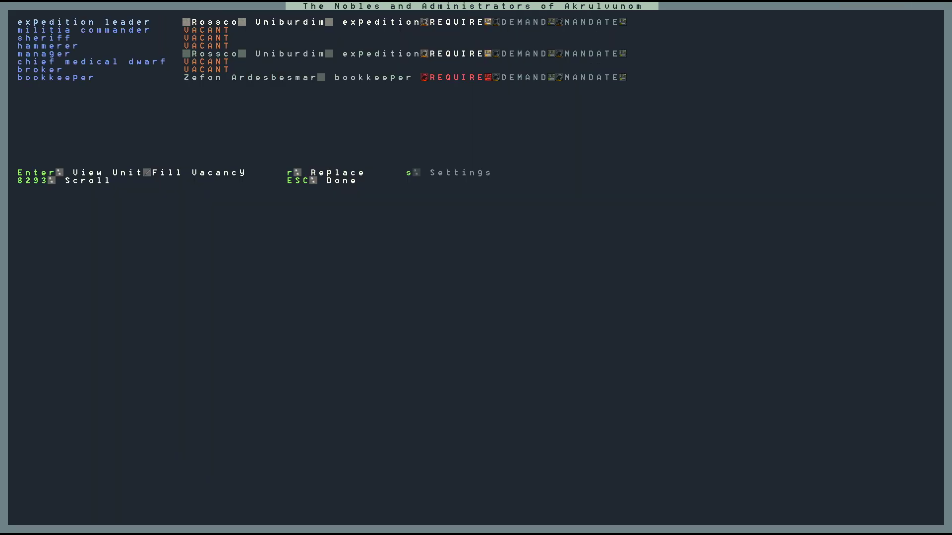
key(Down)
key(Down)
key(Down)
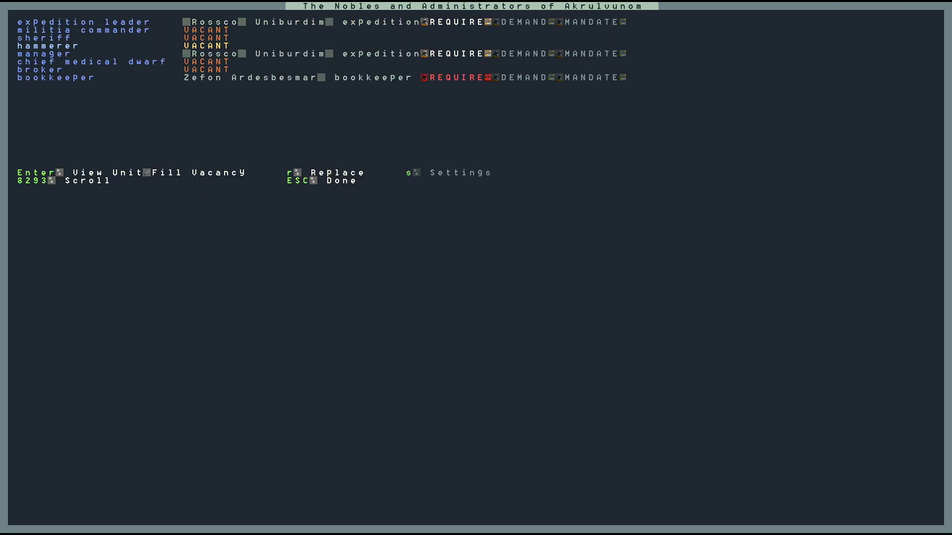
key(Down)
key(Down)
key(Down)
key(Down)
key(Return)
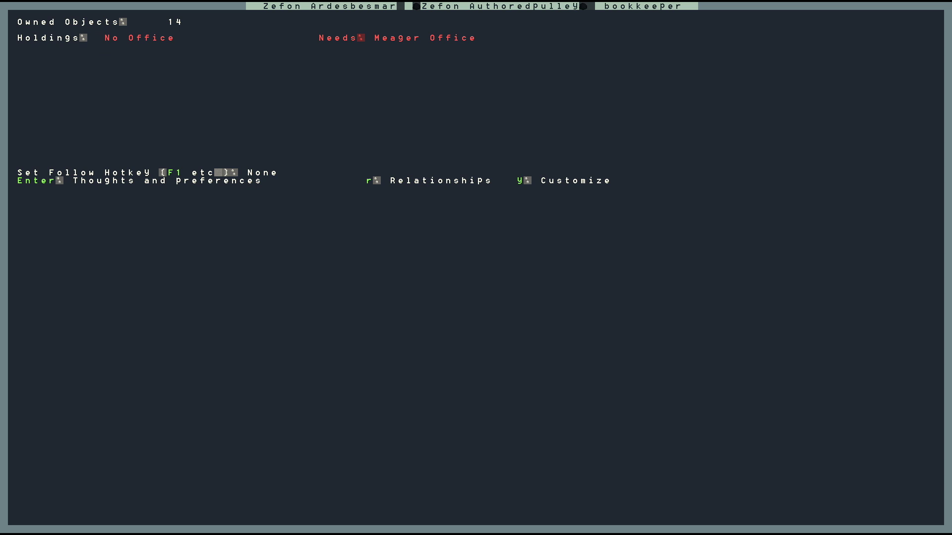
key(Escape)
key(Escape)
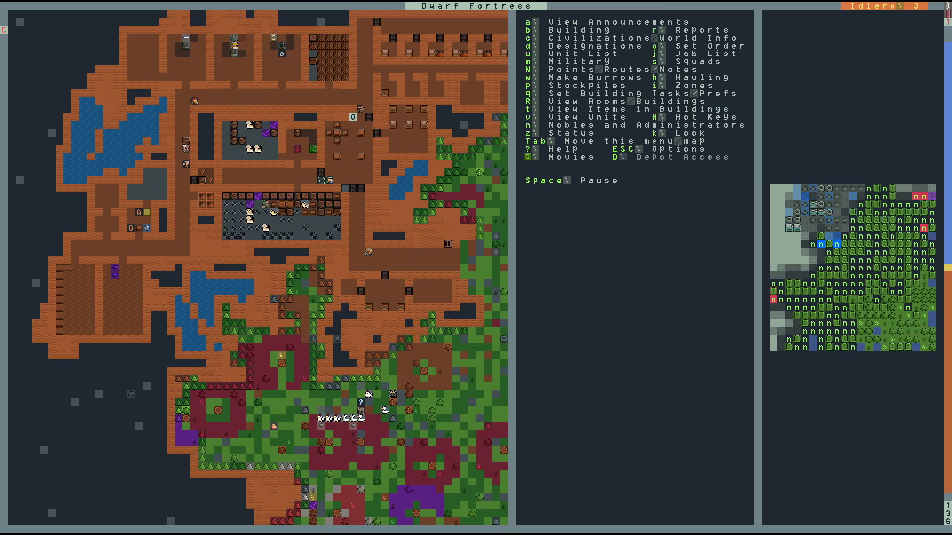
key(less)
key(less)
key(less)
key(less)
key(less)
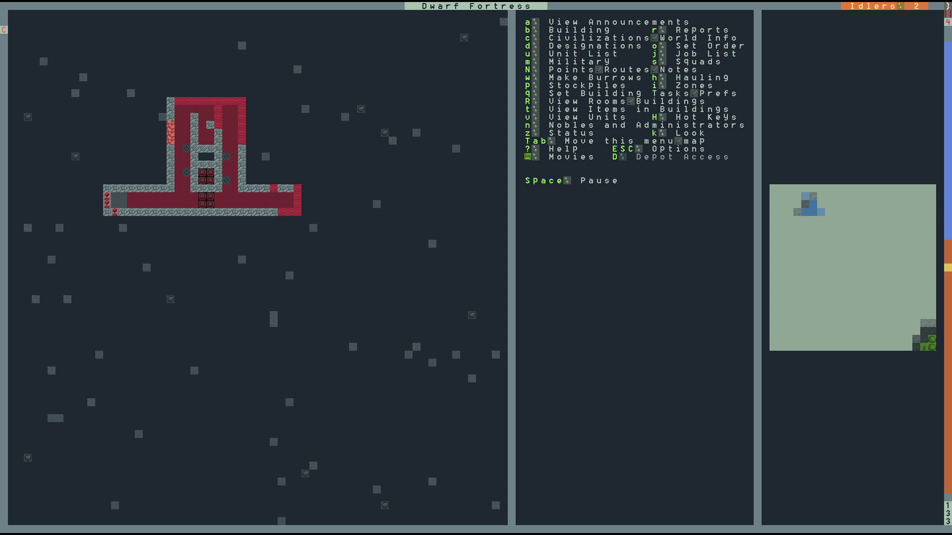
Install two doors in the walls of the small underground room.
key(b)
key(d)
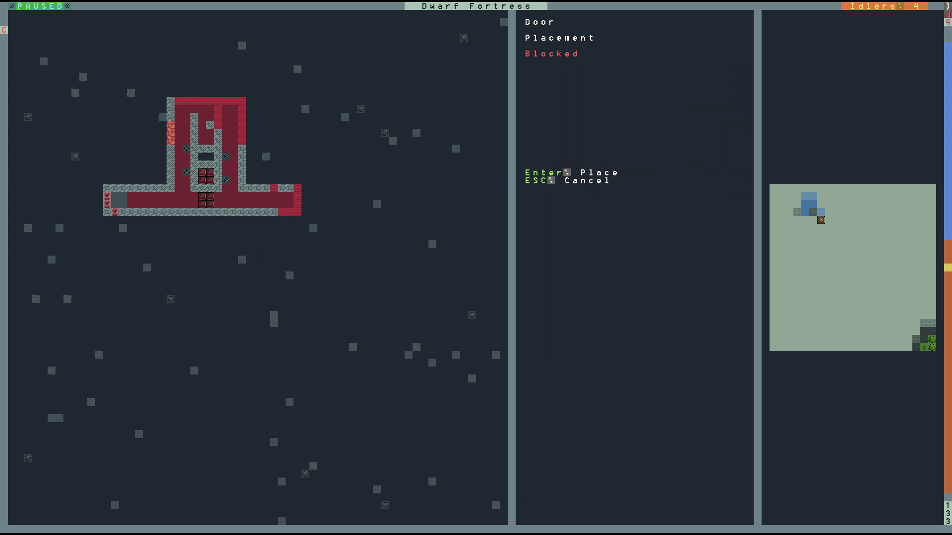
key(Return)
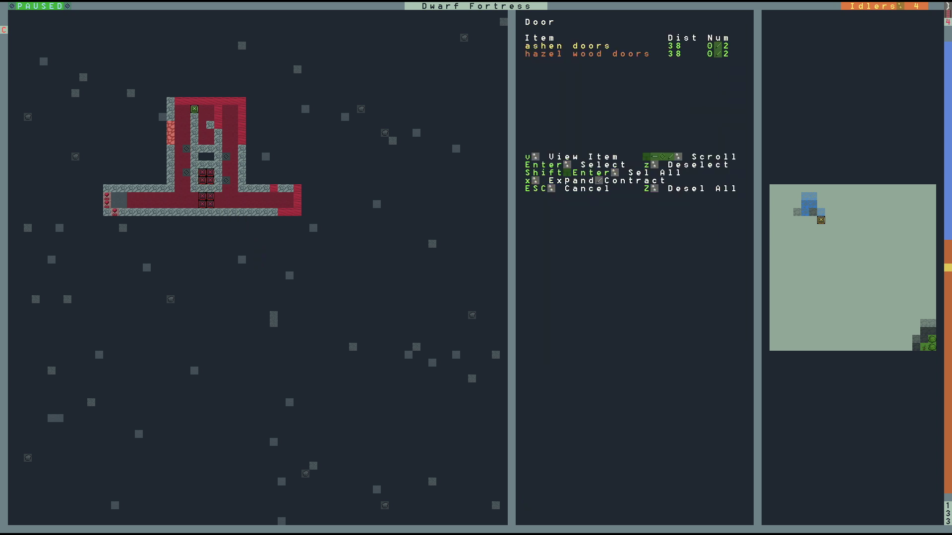
key(Return)
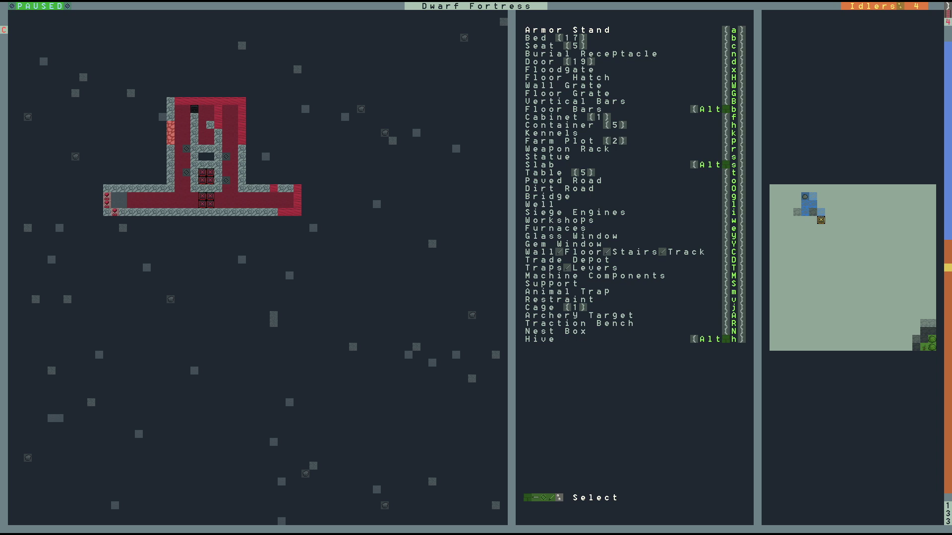
key(b)
key(Escape)
key(d)
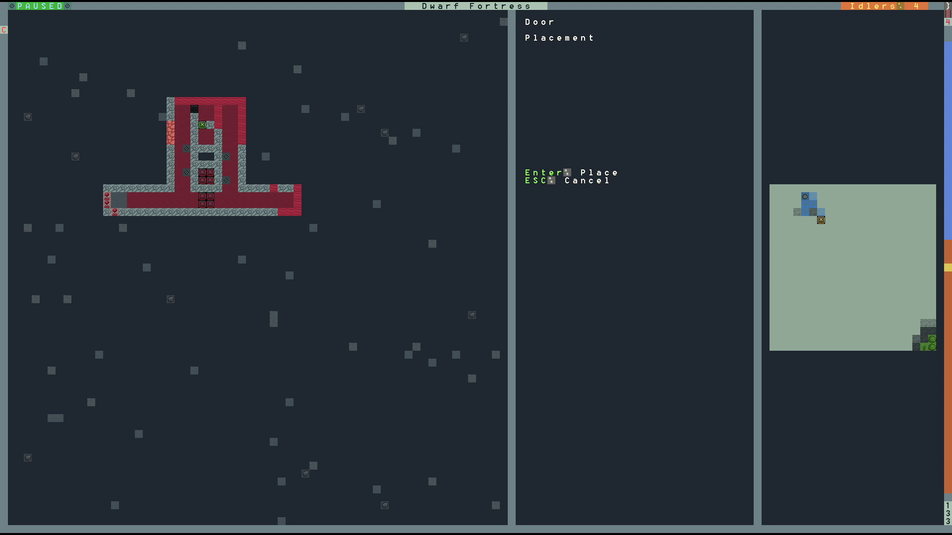
key(Return)
key(Return)
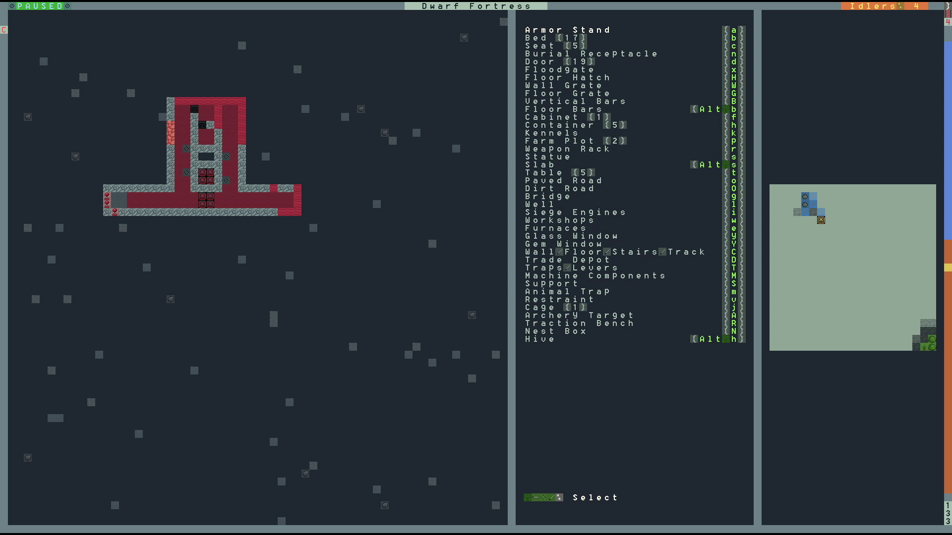
Place a table and a wooden chair inside the room, then resume the game.
key(t)
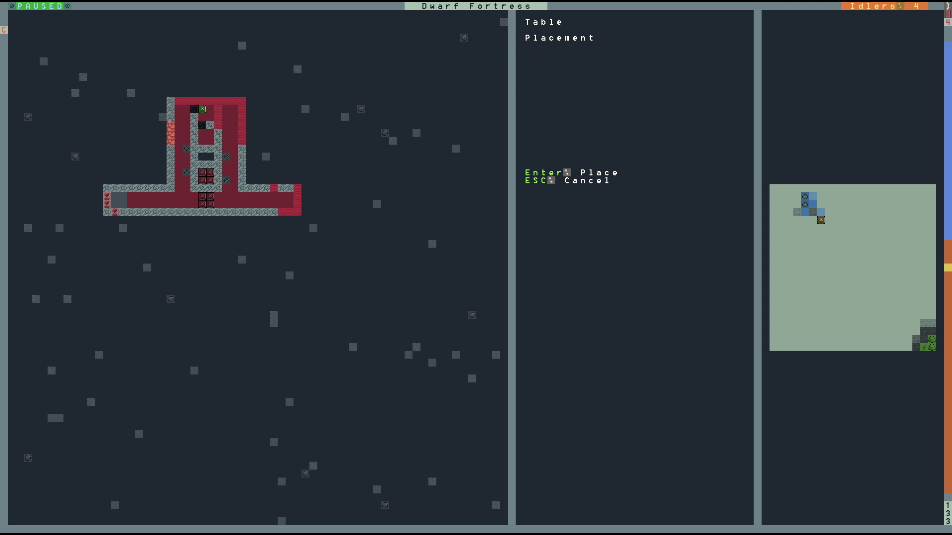
key(Return)
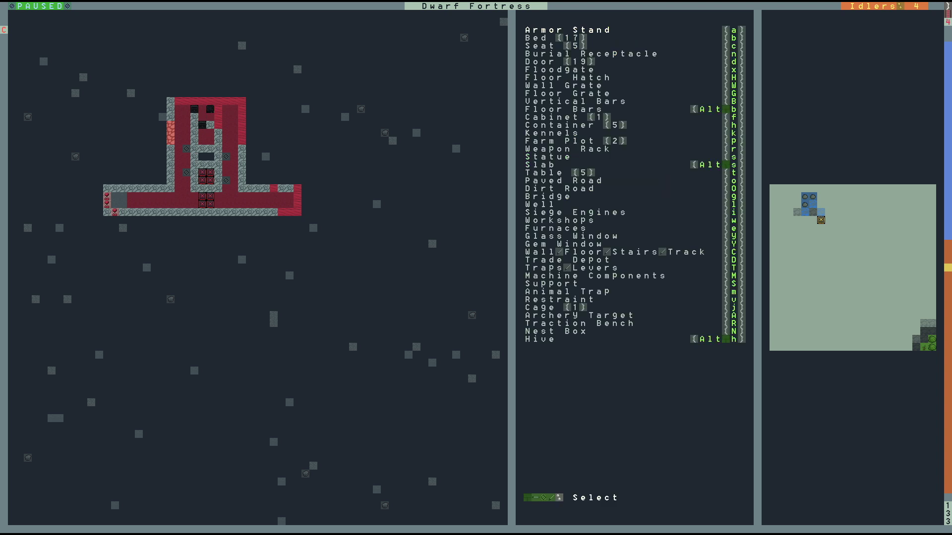
key(c)
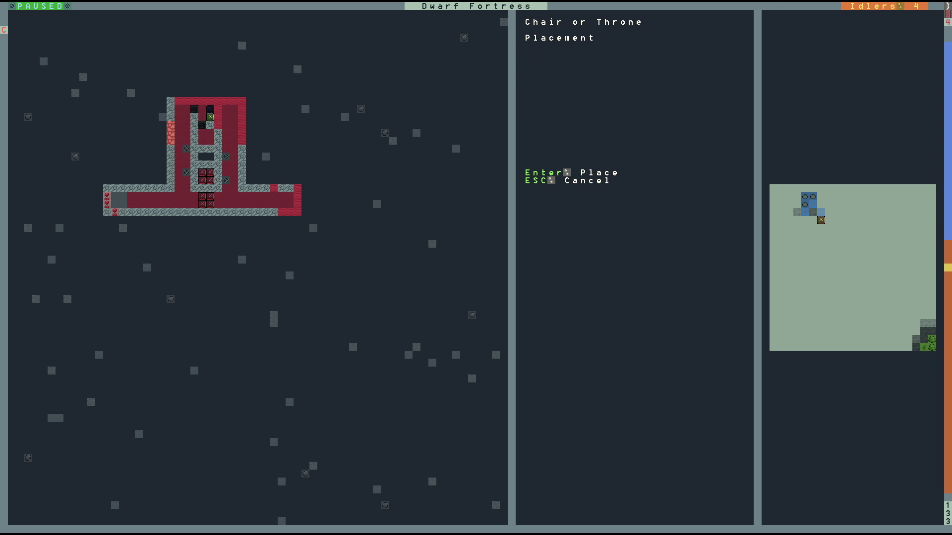
key(Return)
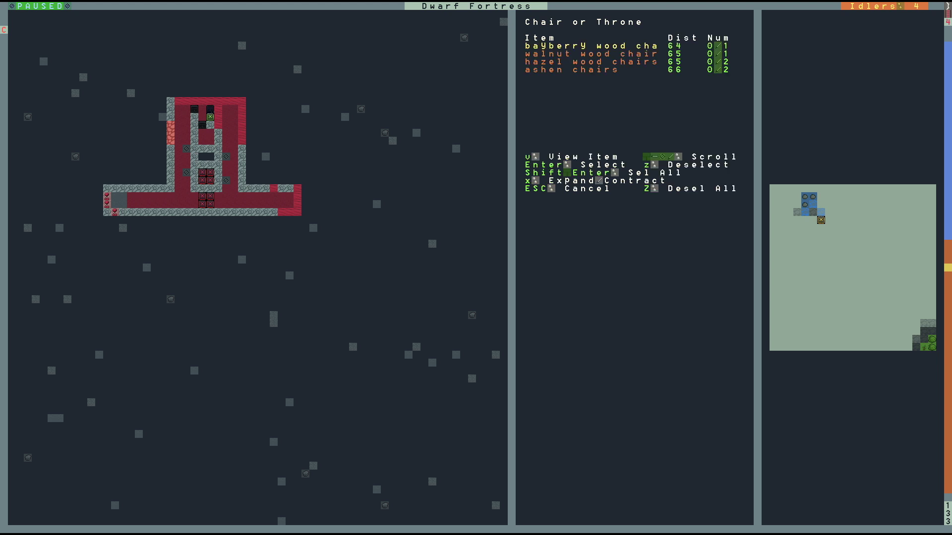
key(Return)
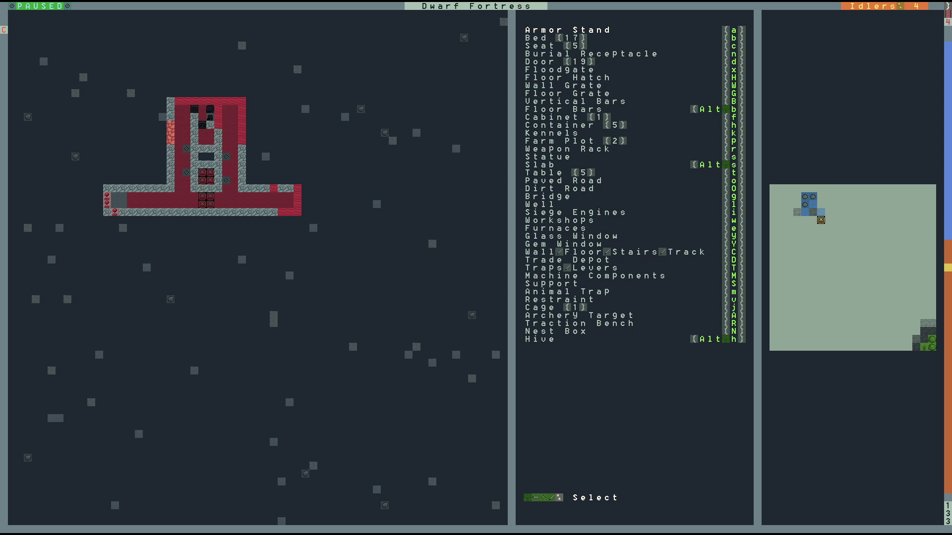
key(h)
key(Escape)
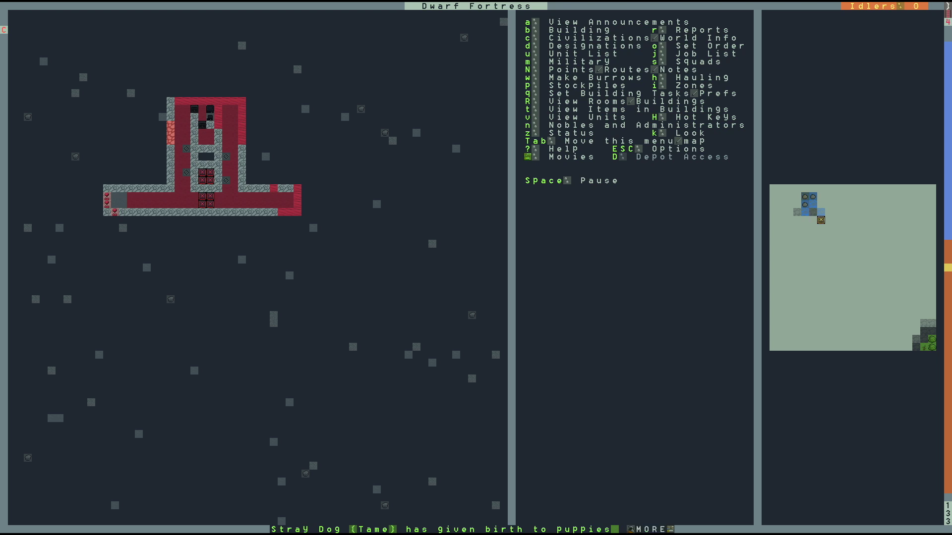
Return to the main fortress level and browse the Carpenter's Workshop job list without adding anything.
key(less)
key(less)
key(less)
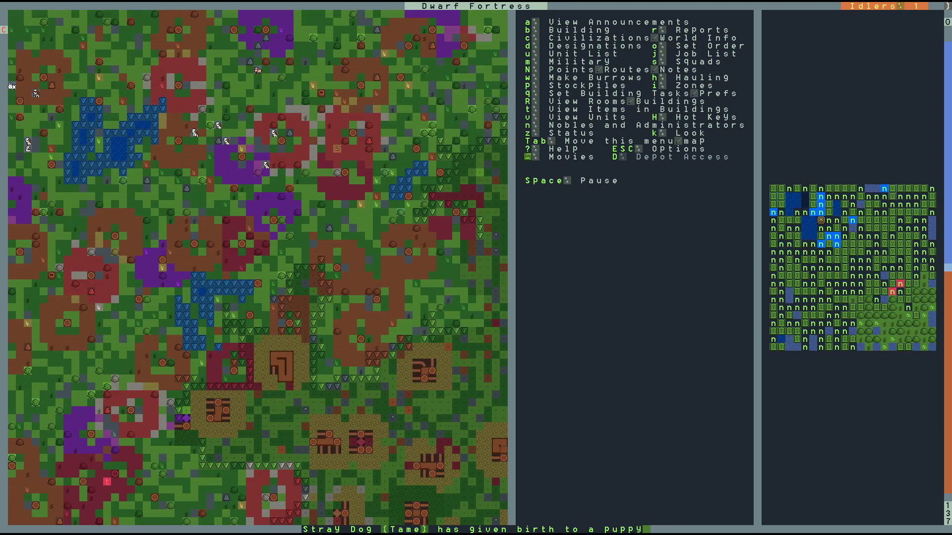
key(greater)
key(q)
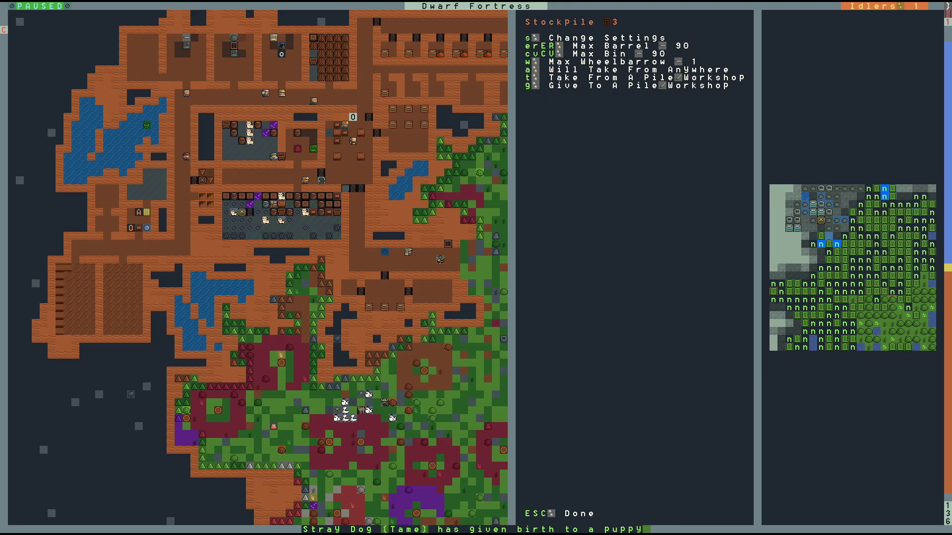
key(Up)
key(Up)
key(Up)
key(Up)
key(Up)
key(Up)
key(Up)
key(Up)
key(Up)
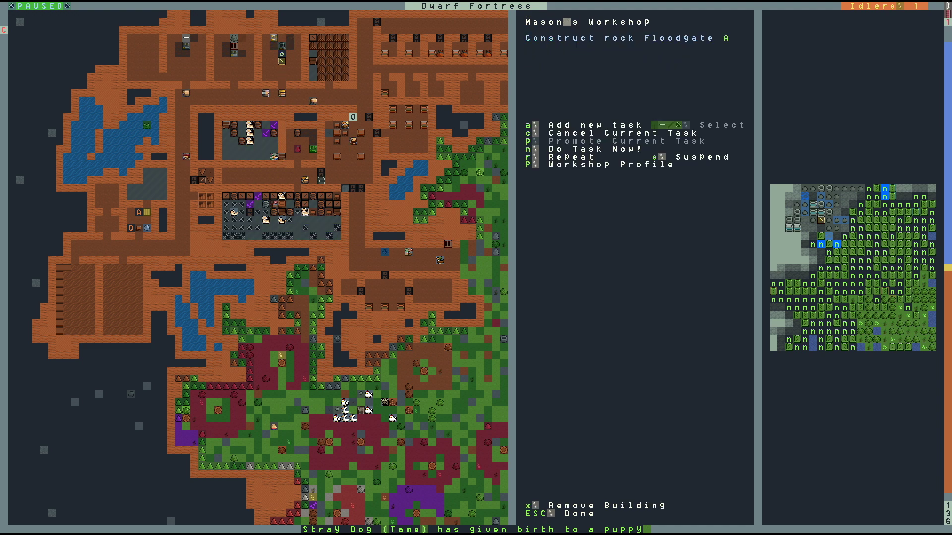
key(Up)
key(Up)
key(Up)
key(Left)
key(Left)
key(Left)
key(Down)
key(Down)
key(Down)
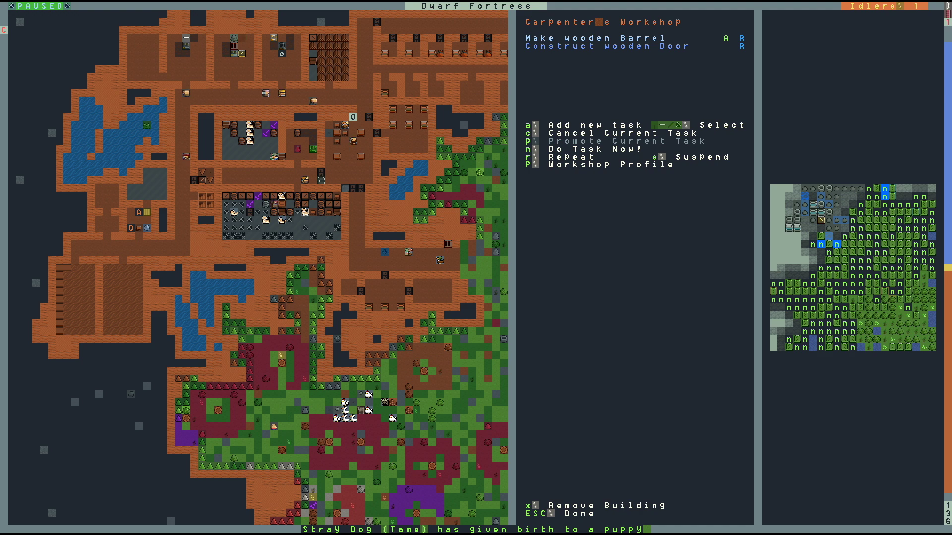
key(a)
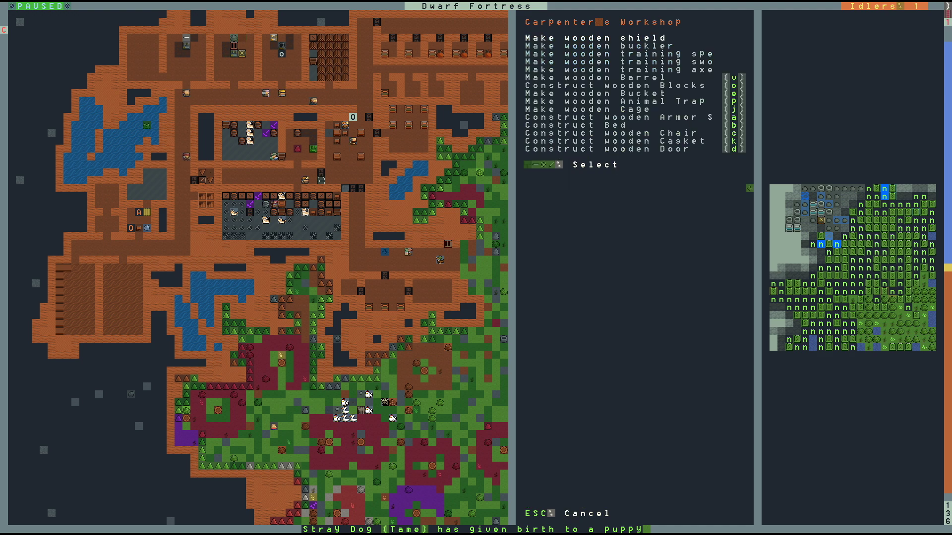
key(Down)
key(Down)
key(Down)
key(Down)
key(Down)
key(Return)
key(Escape)
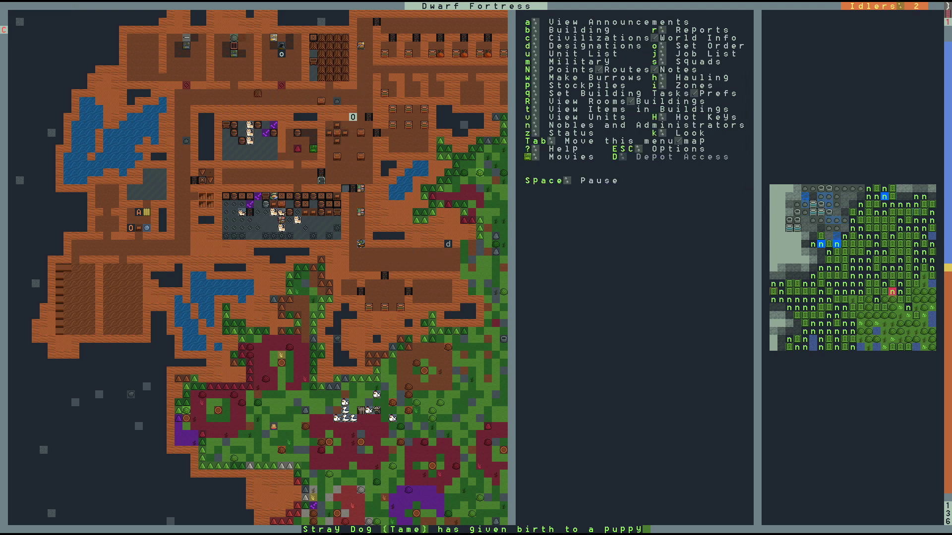
Re-inspect the Carpenter's Workshop and cancel its wooden Barrel and wooden Door jobs.
key(q)
key(Up)
key(Up)
key(Left)
key(Left)
key(Up)
key(Up)
key(Up)
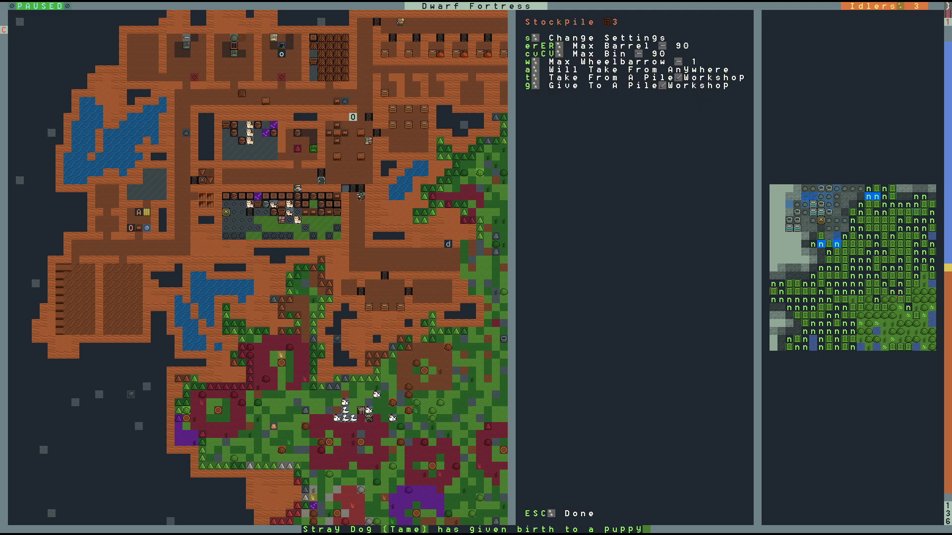
key(Up)
key(Up)
key(Up)
key(Up)
key(Up)
key(Up)
key(shift+Up)
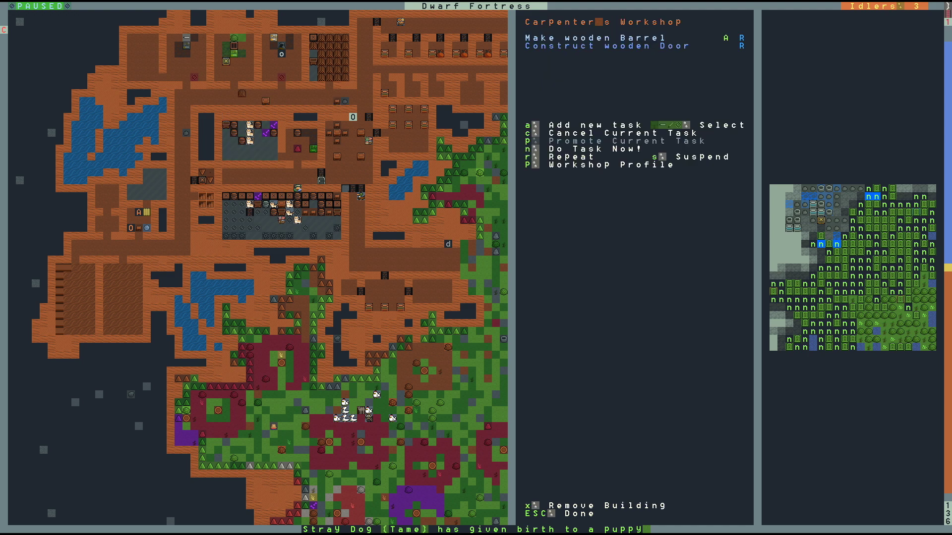
key(c)
key(c)
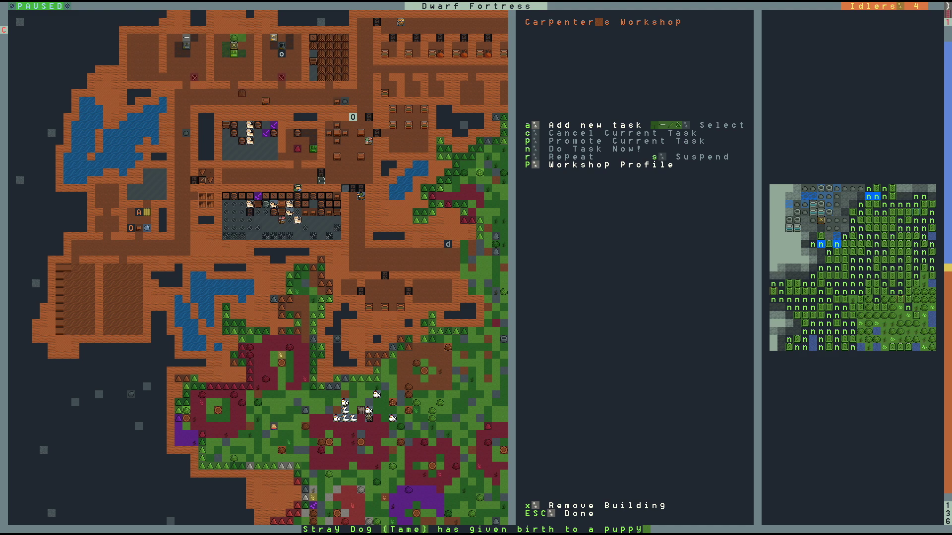
Review the permitted workers in the Carpenter's Workshop profile.
key(P)
key(Down)
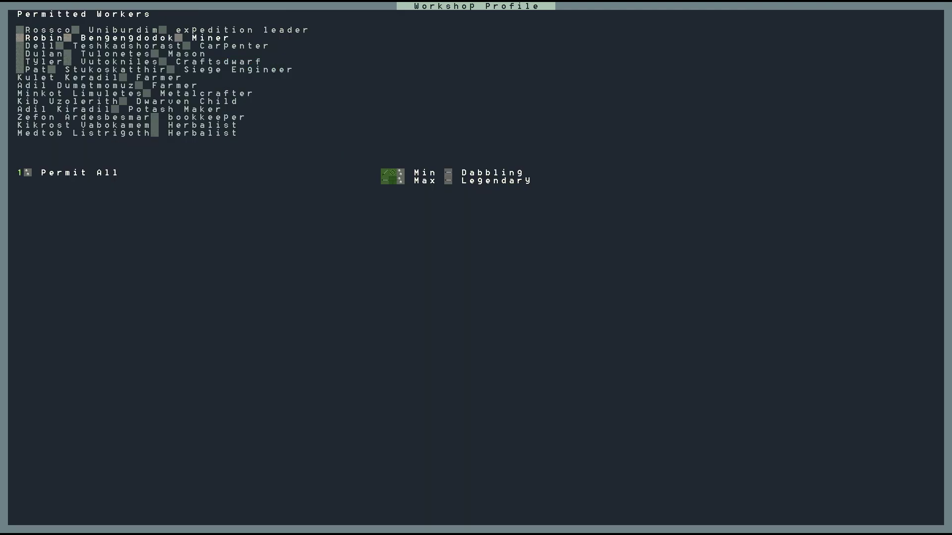
key(Down)
key(Down)
key(Down)
key(Escape)
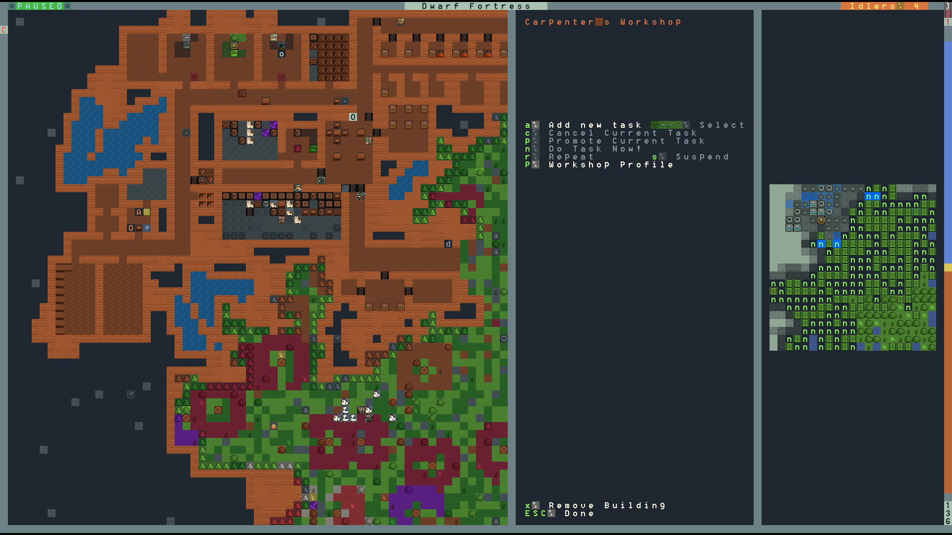
Add a Construct Bed job and recheck the workshop profile.
key(a)
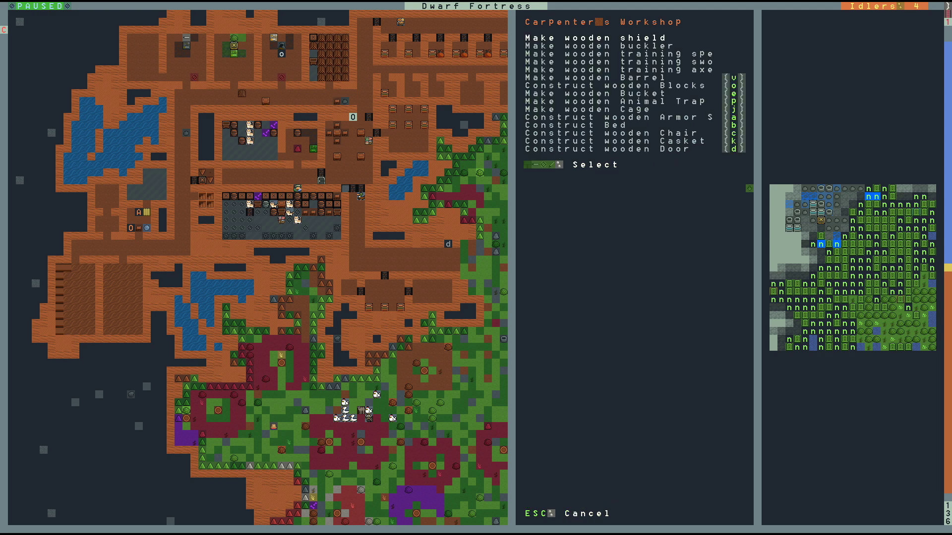
key(Down)
key(Down)
key(Down)
key(Down)
key(Down)
key(Down)
key(Down)
key(Down)
key(Down)
key(Down)
key(Down)
key(Return)
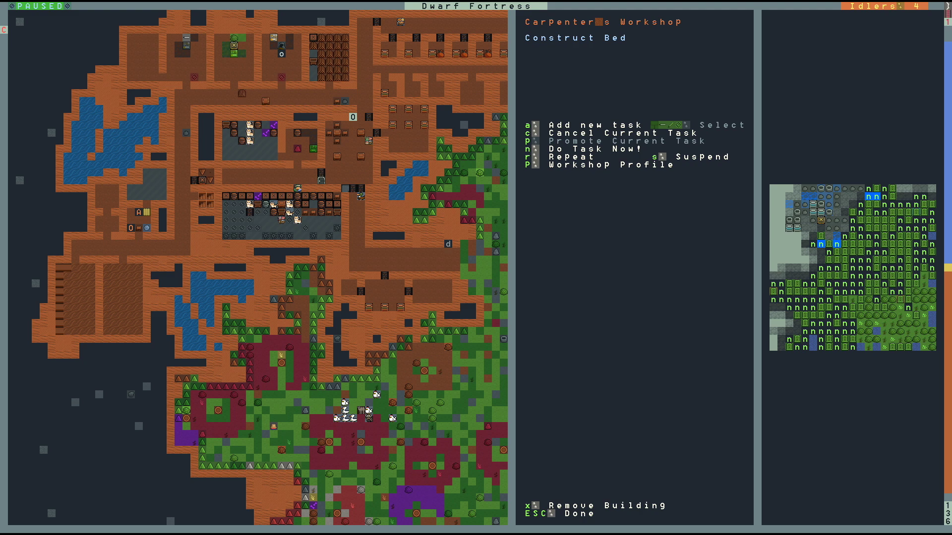
key(P)
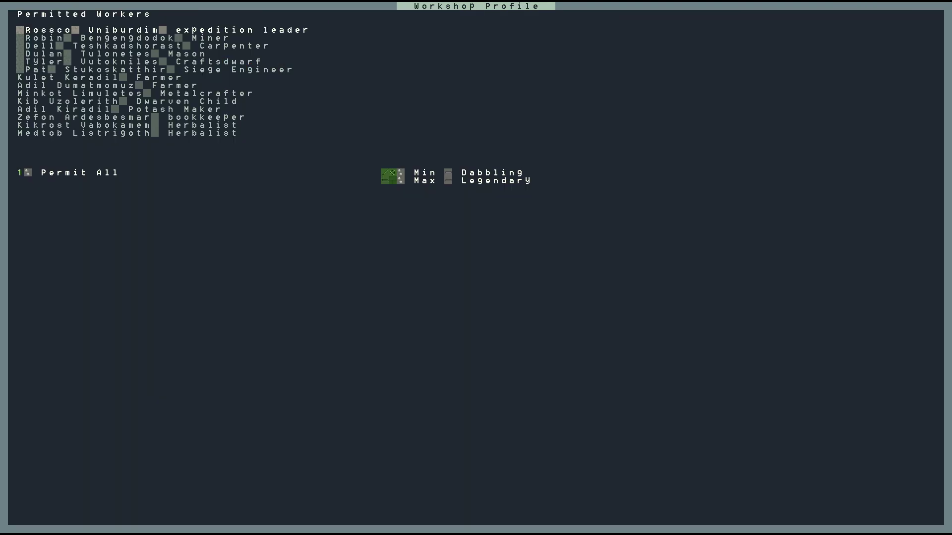
key(Escape)
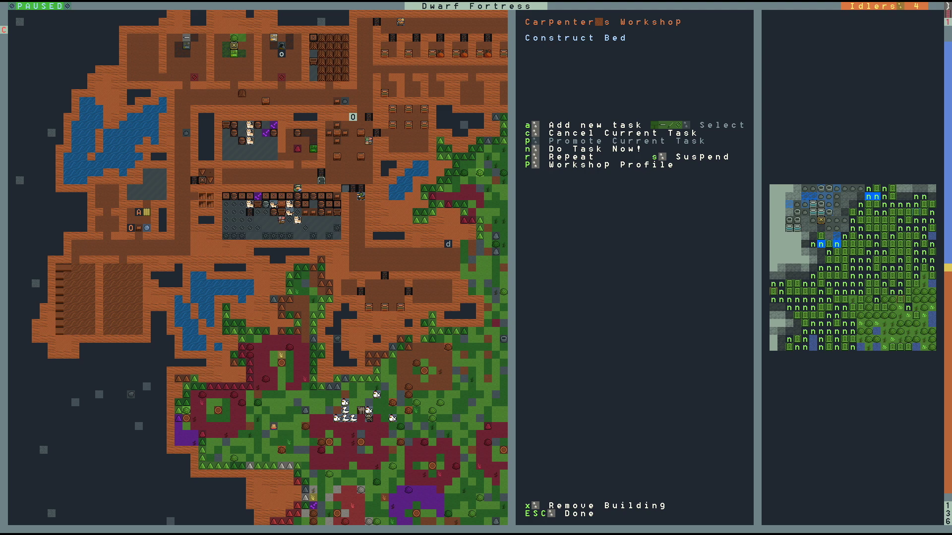
Set the bed job to repeat and resume the game.
key(r)
key(Escape)
key(space)
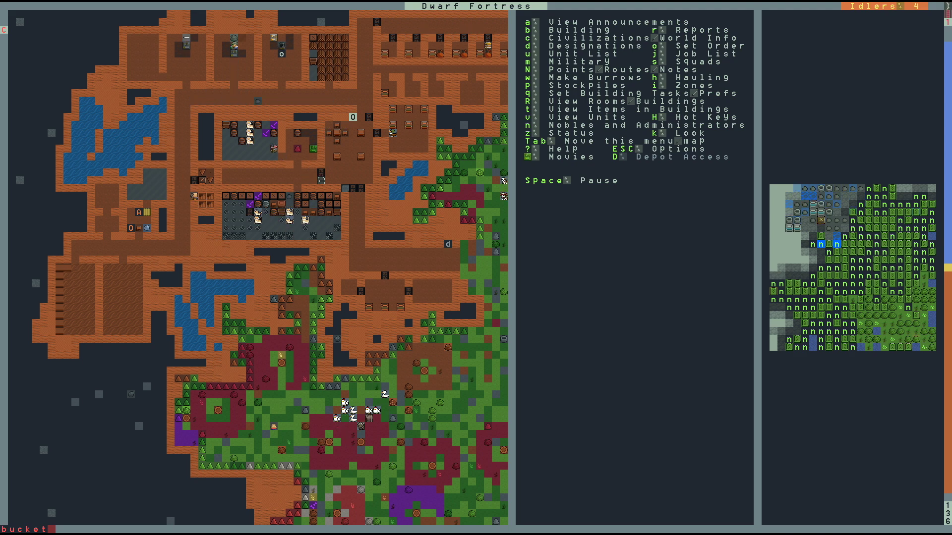
Queue a Make wooden Bucket job at the Carpenter's Workshop and unpause.
key(q)
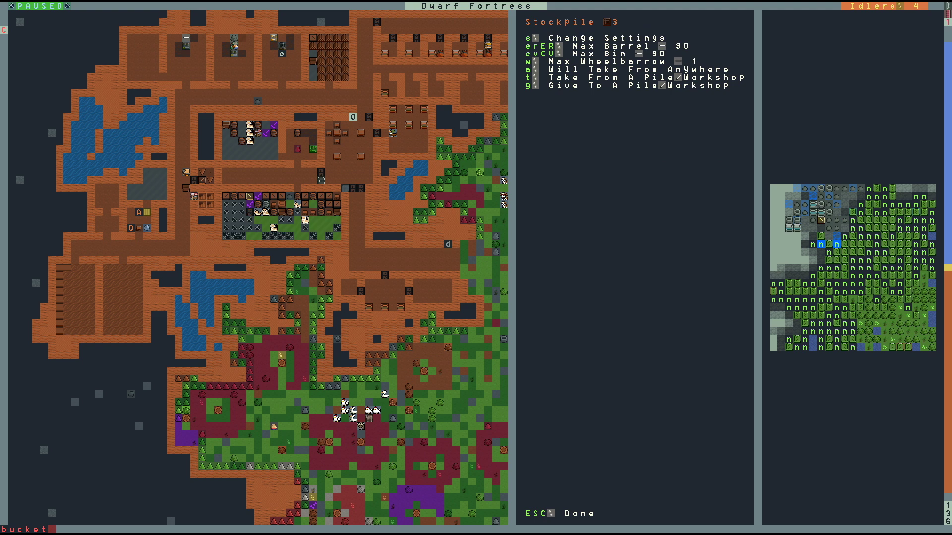
key(shift+Up)
key(shift+Up)
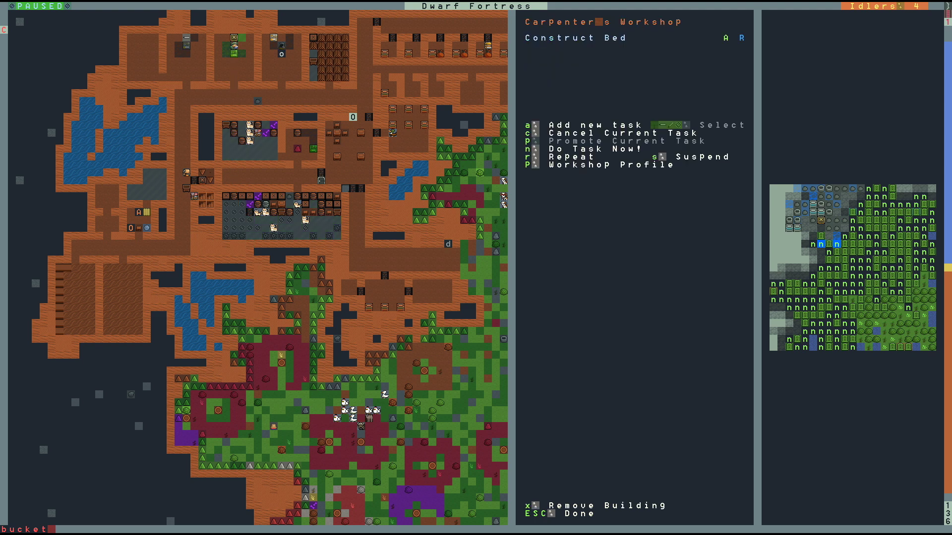
key(a)
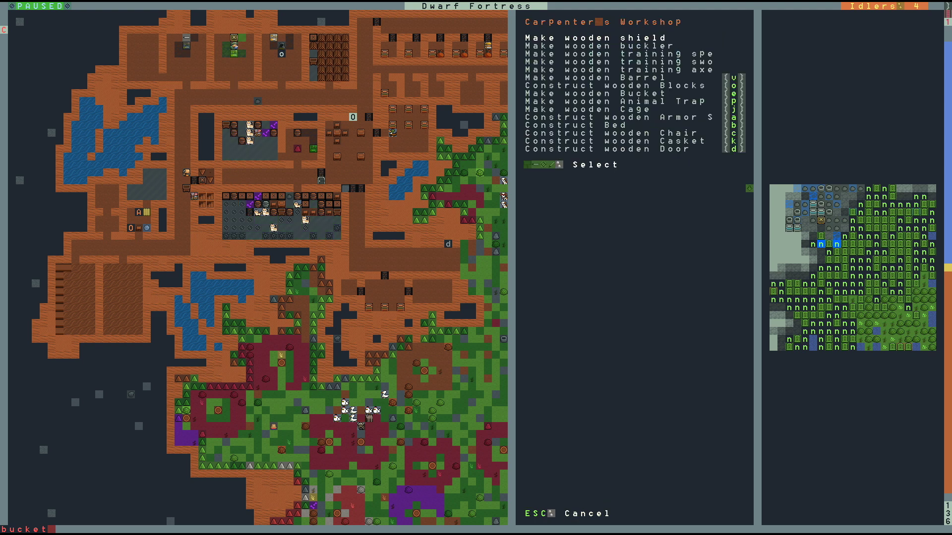
key(Down)
key(Down)
key(Down)
key(Down)
key(Down)
key(Down)
key(Down)
key(Return)
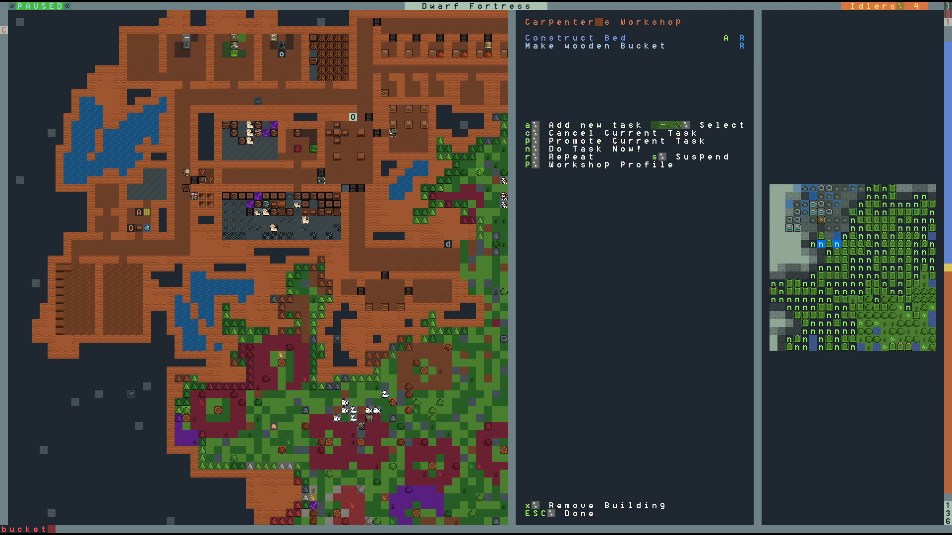
key(Escape)
key(space)
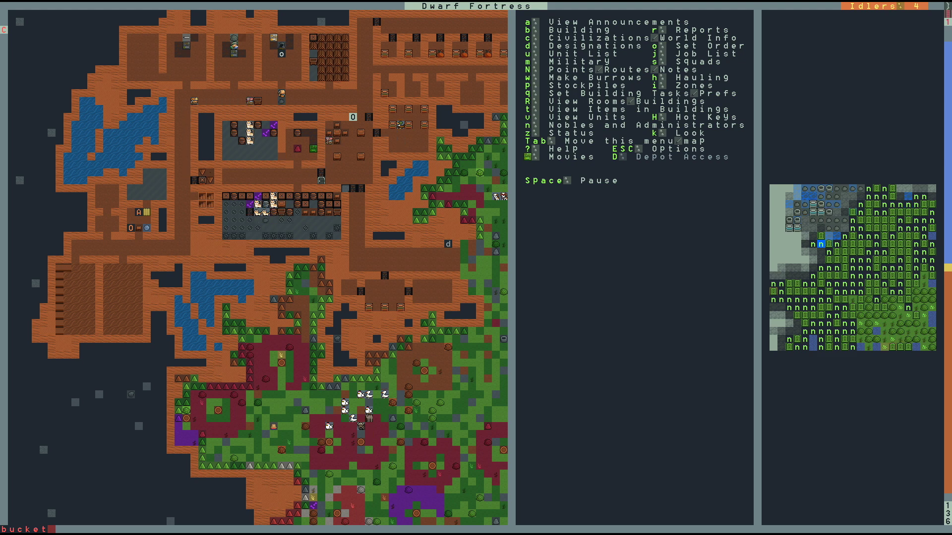
Try positioning a door north-east on the map, then cancel it and resume.
key(b)
key(d)
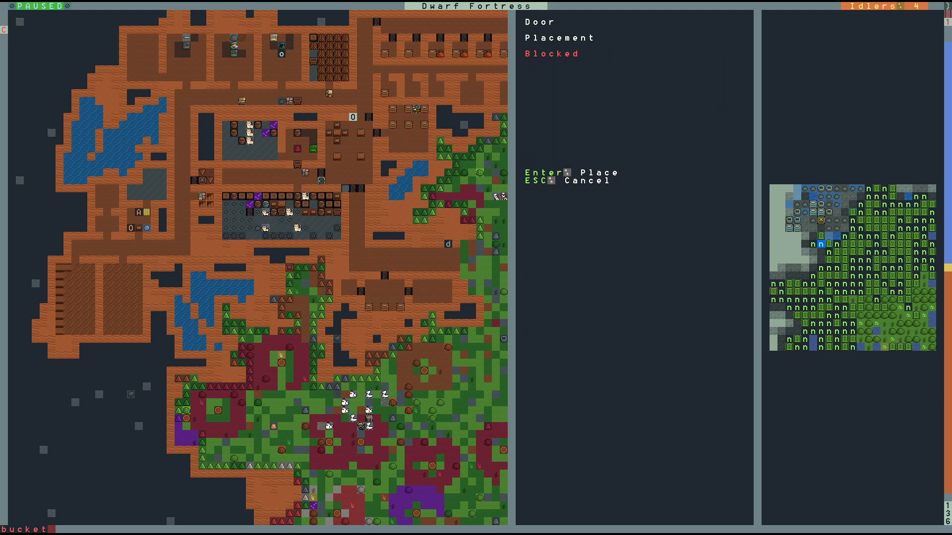
key(Up)
key(Up)
key(Up)
key(Right)
key(Right)
key(Right)
key(Right)
key(Up)
key(Up)
key(Up)
key(Up)
key(Up)
key(Up)
key(Left)
key(Right)
key(Escape)
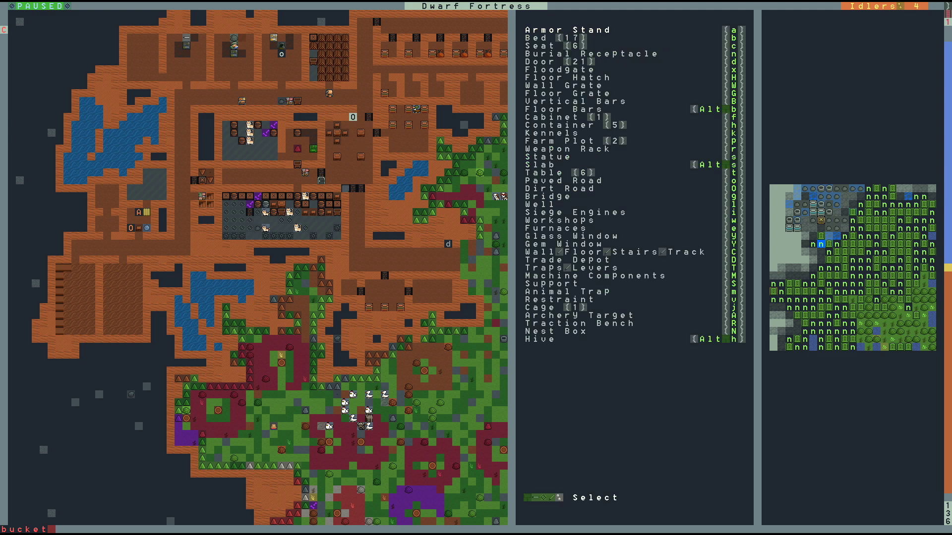
key(Escape)
key(space)
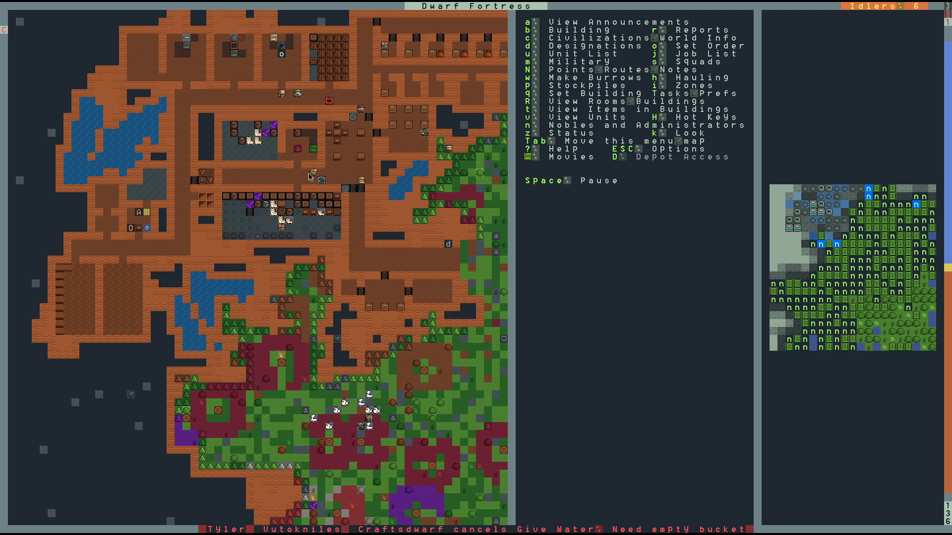
Retry a door placement, cancel it, and pan the map east, south and back west.
key(b)
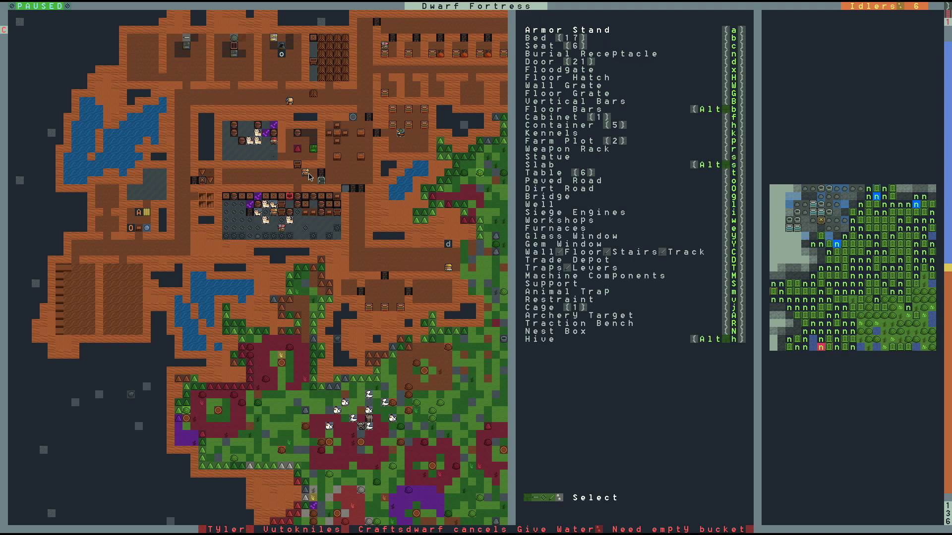
key(d)
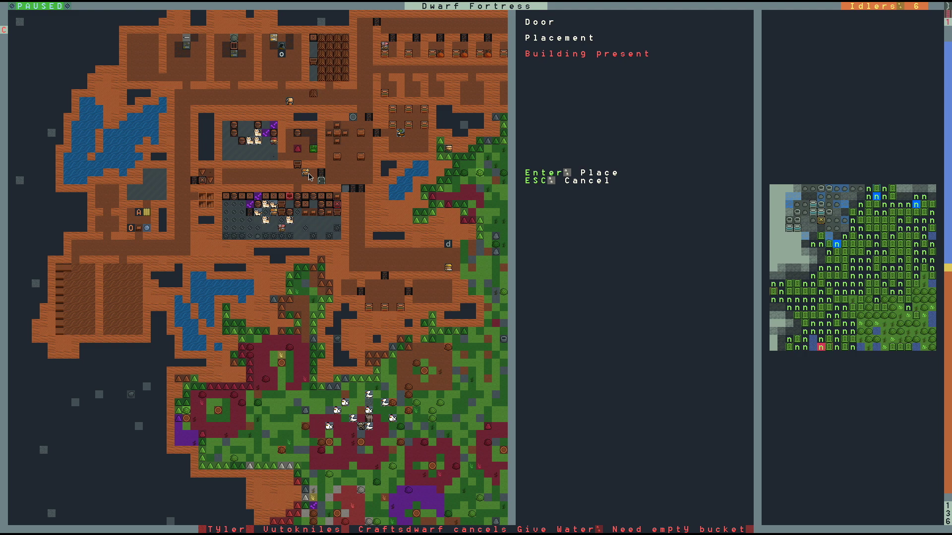
key(Escape)
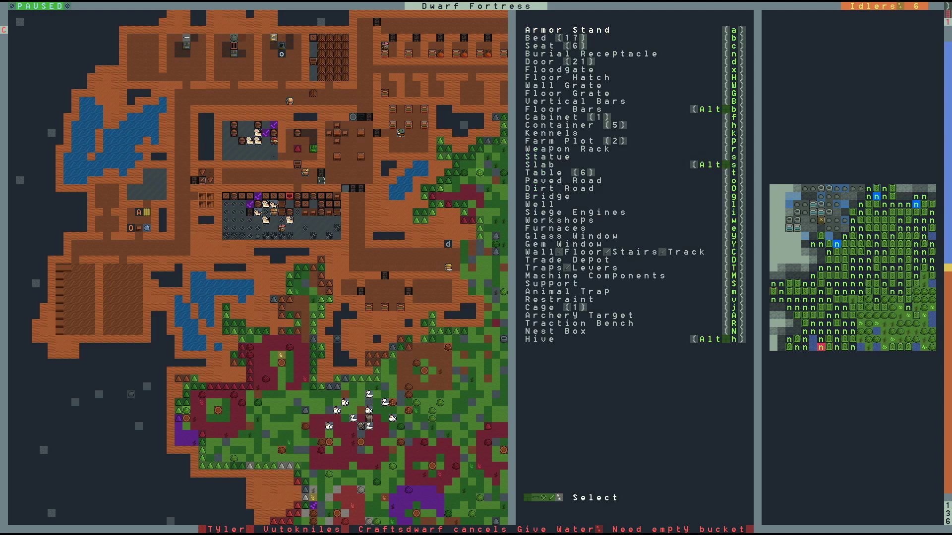
key(Escape)
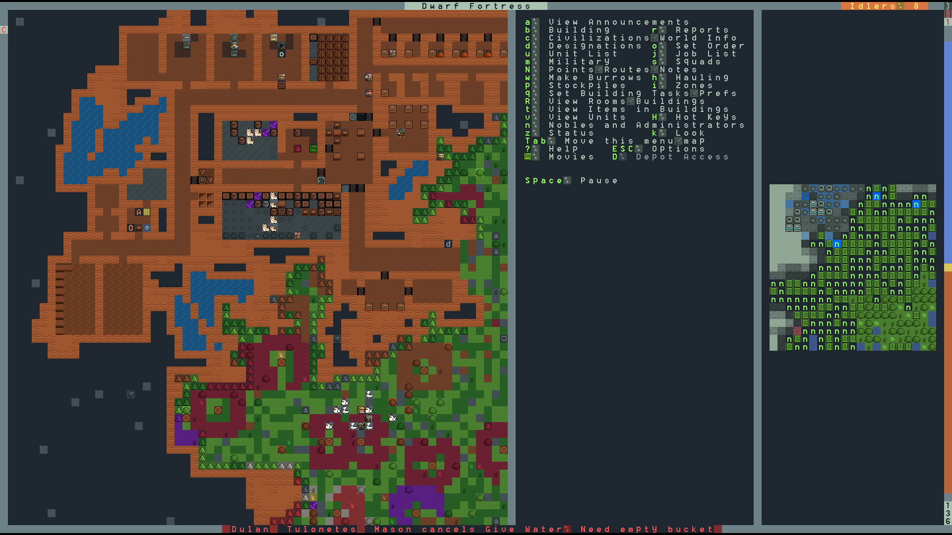
key(shift+Right)
key(shift+Down)
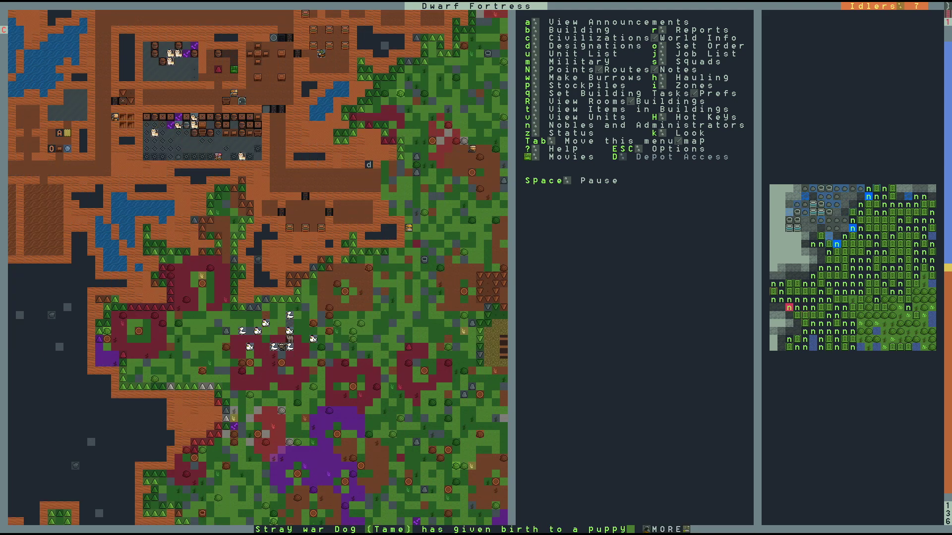
key(shift+Left)
key(shift+Left)
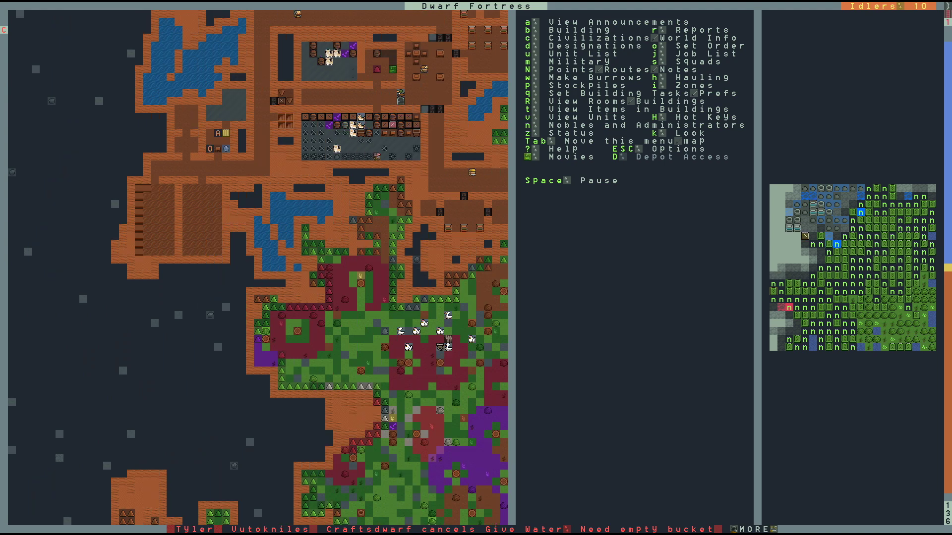
key(shift+Up)
key(q)
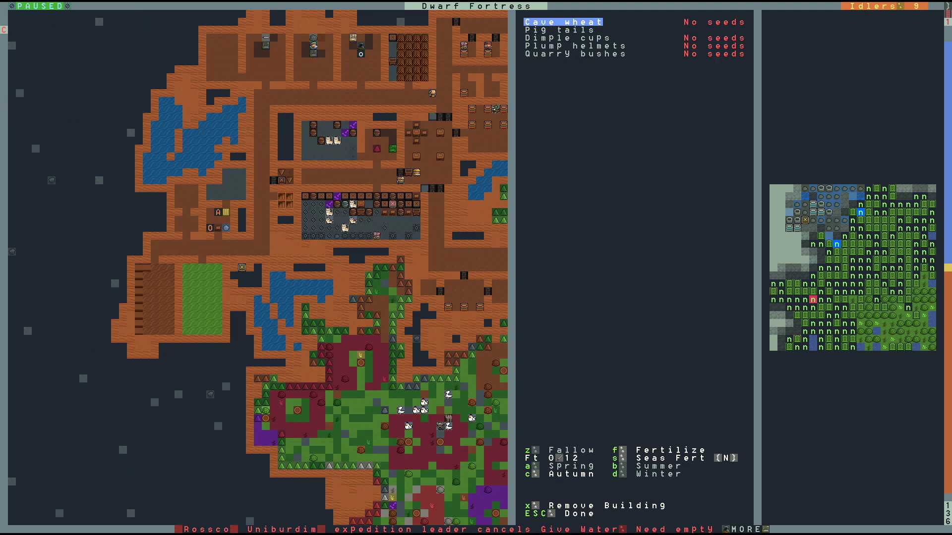
key(Up)
key(Up)
key(Down)
key(Down)
key(Down)
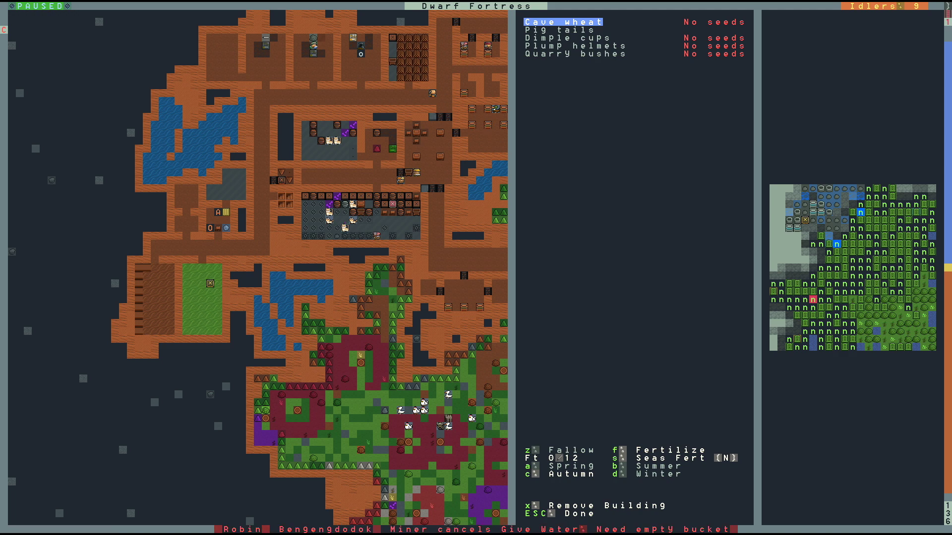
key(Left)
key(Left)
key(Left)
key(Left)
key(Left)
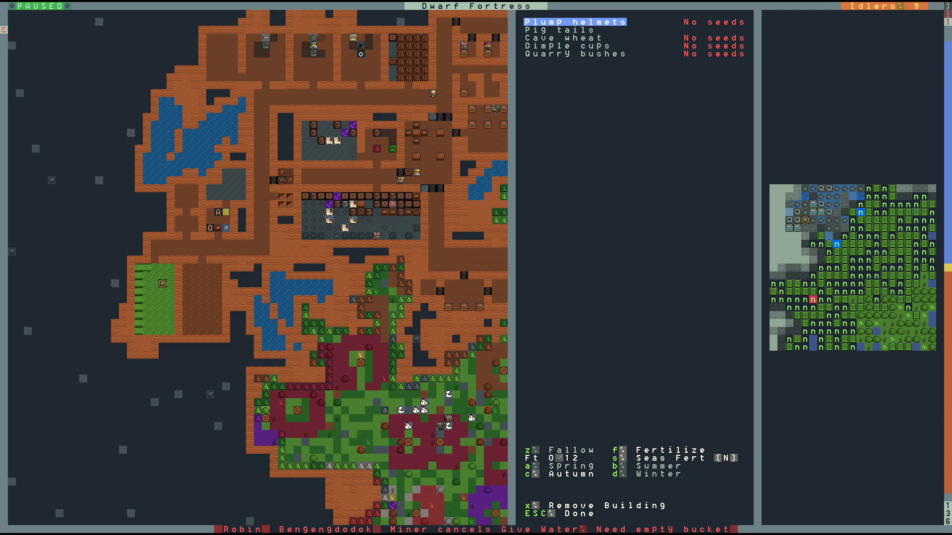
key(Right)
key(Right)
key(Right)
key(Right)
key(Right)
key(Right)
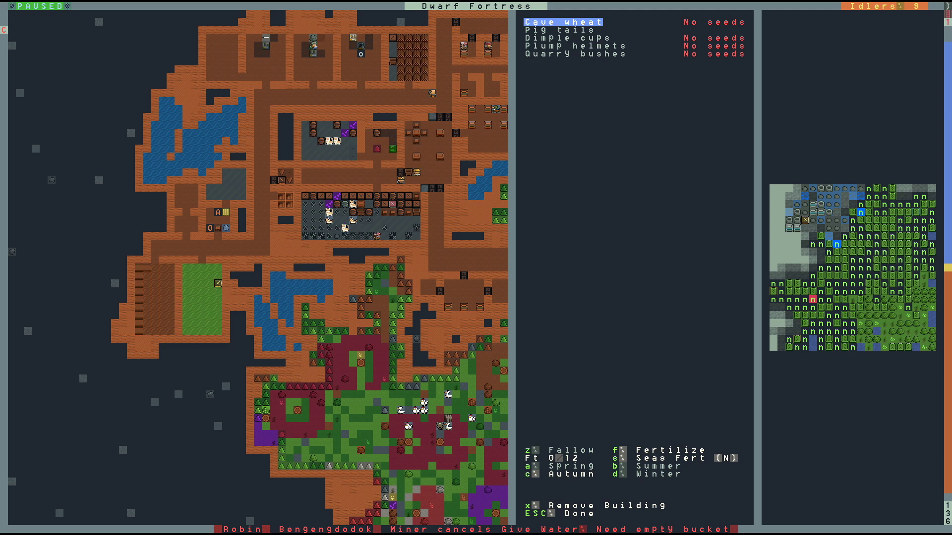
key(Right)
key(Right)
key(Up)
key(Up)
key(Up)
key(Up)
key(Up)
key(Up)
key(Up)
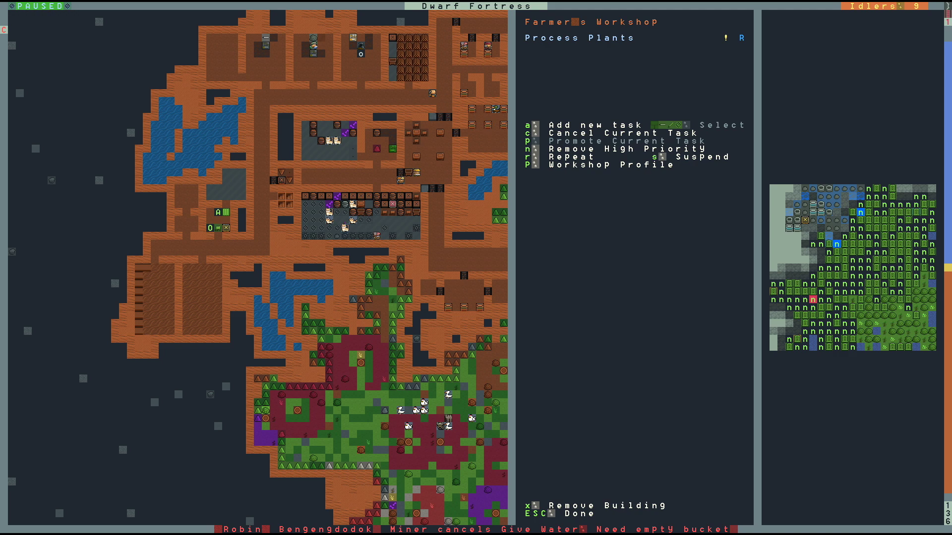
key(Down)
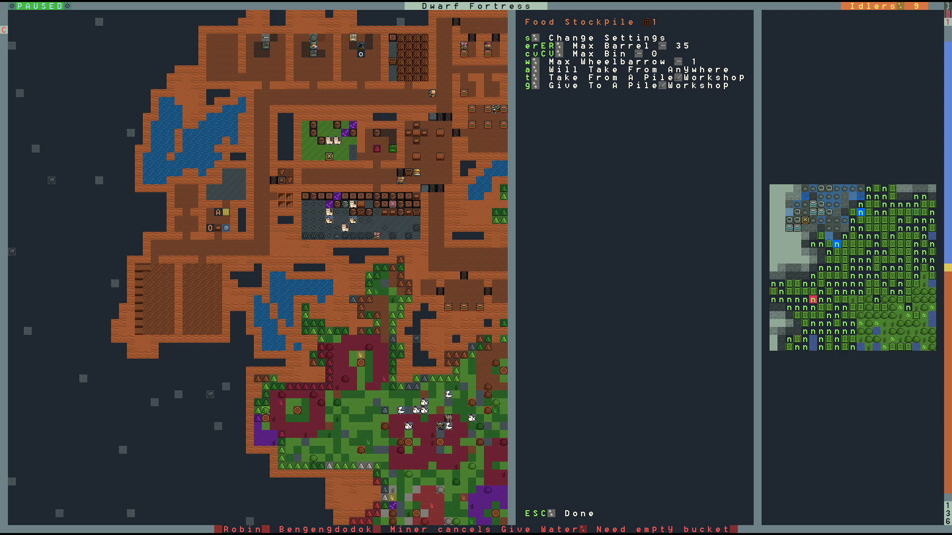
key(Escape)
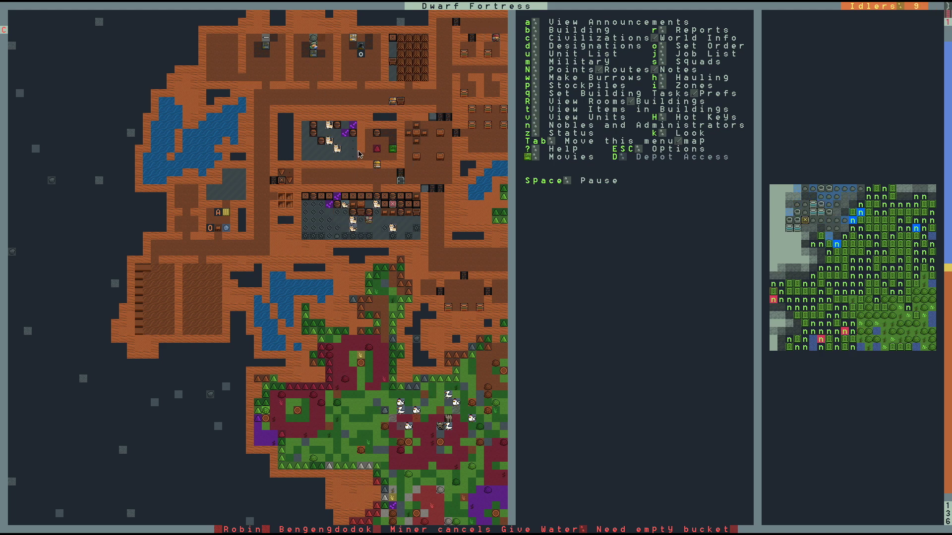
key(p)
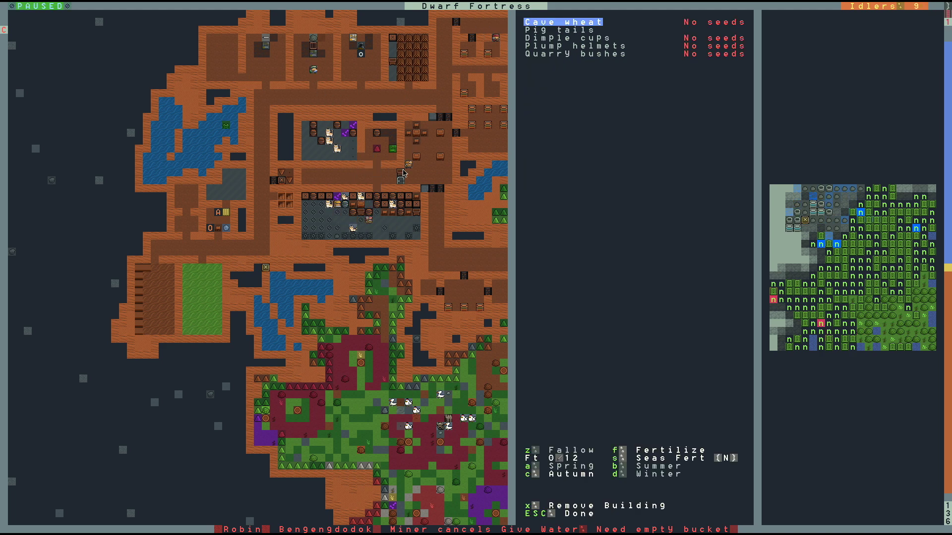
Queue Prepare Easy Meal at the Kitchen as Do Task Now and unpause.
key(Escape)
key(q)
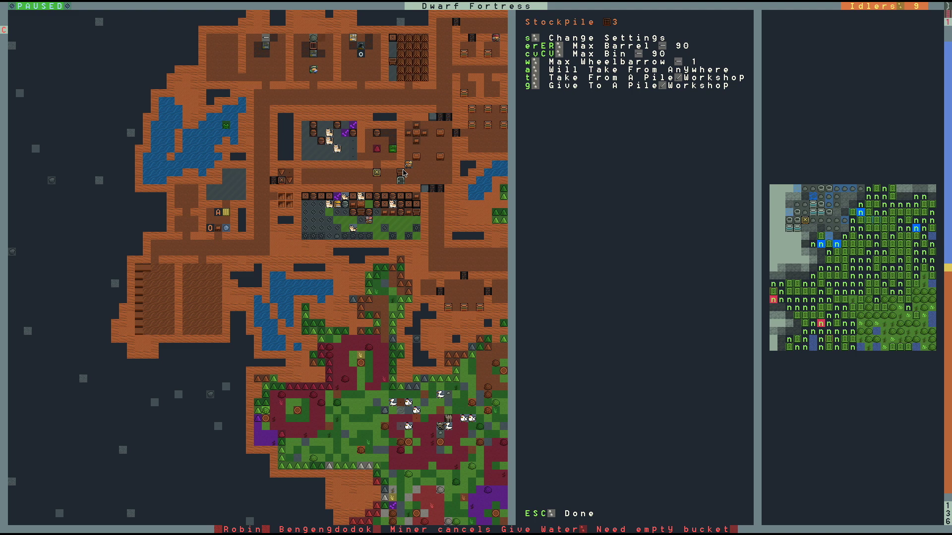
key(Up)
key(Up)
key(Up)
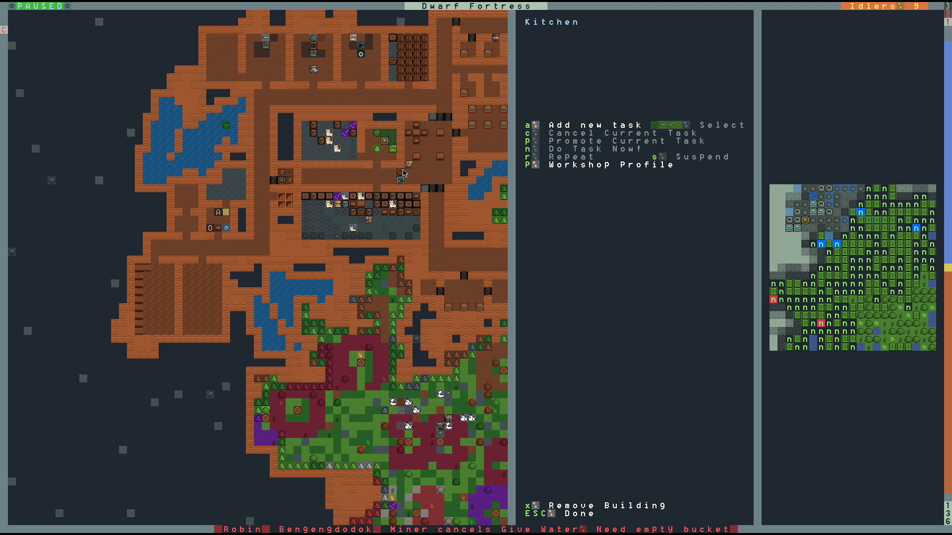
key(a)
key(Return)
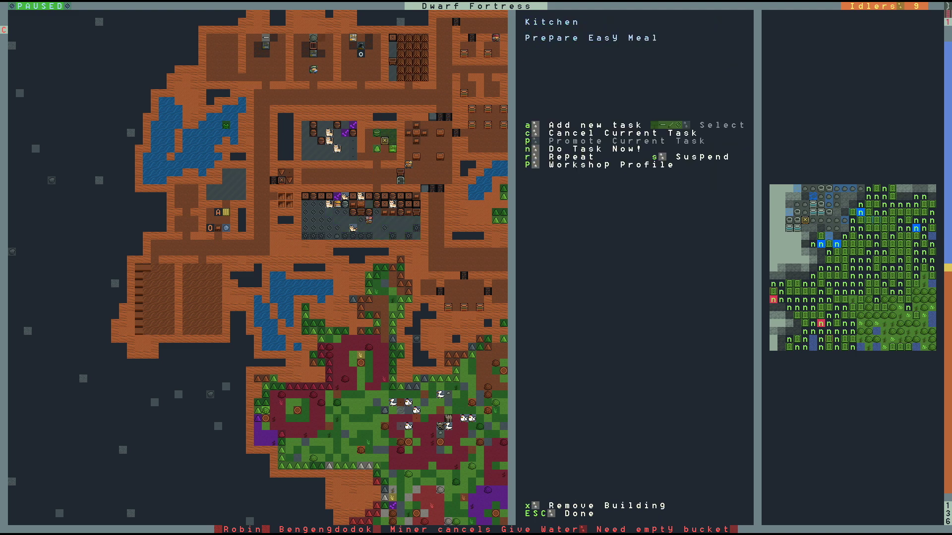
key(n)
key(Escape)
key(space)
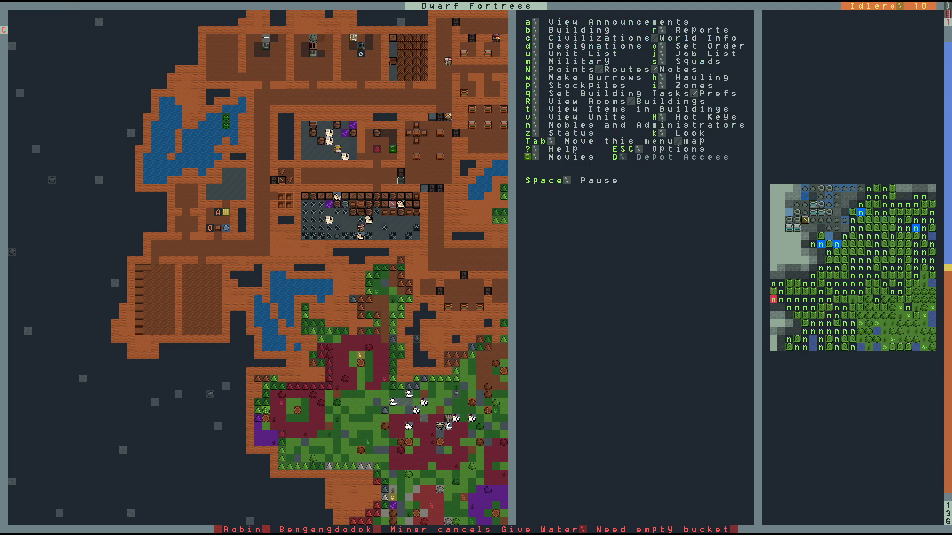
Pan the map east over the surface and back west.
key(shift+Right)
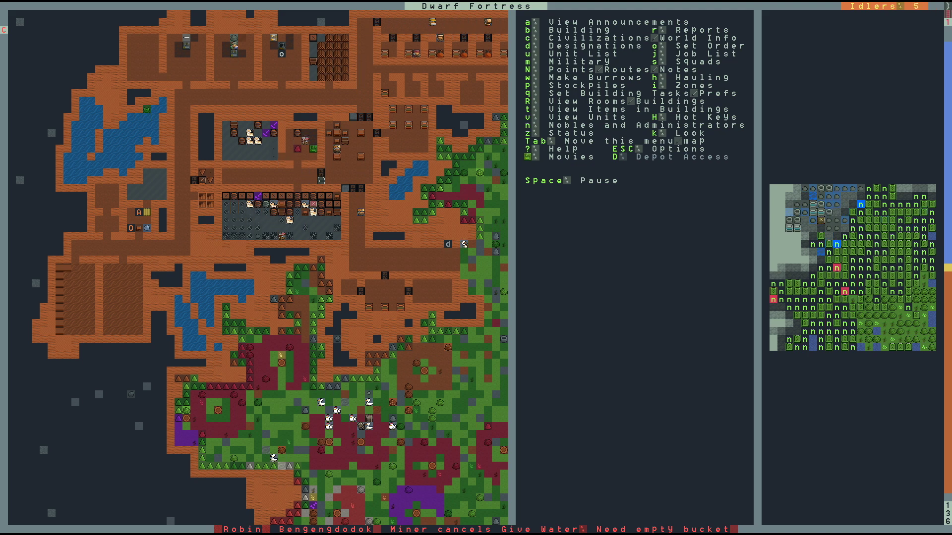
key(shift+Right)
key(shift+Right)
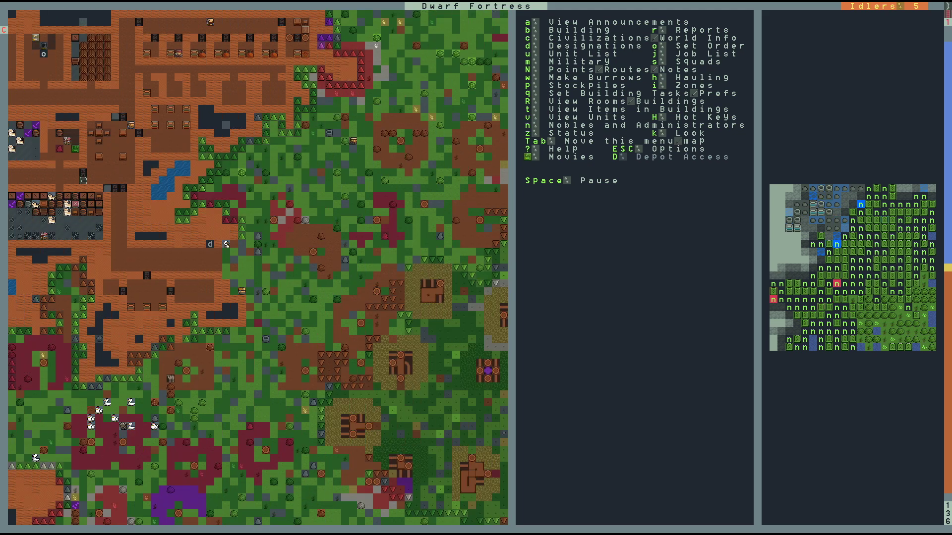
key(Left)
key(Left)
key(Left)
key(shift+Left)
key(shift+Left)
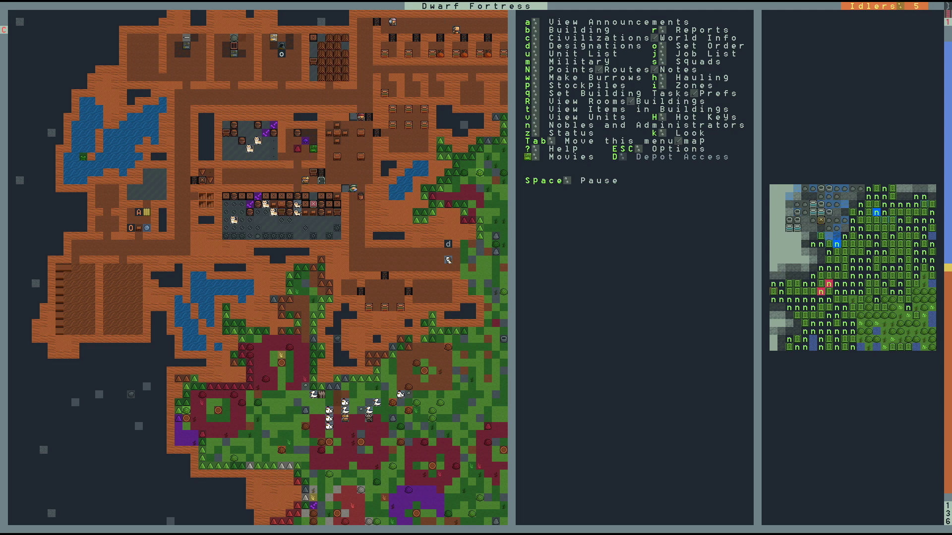
key(r)
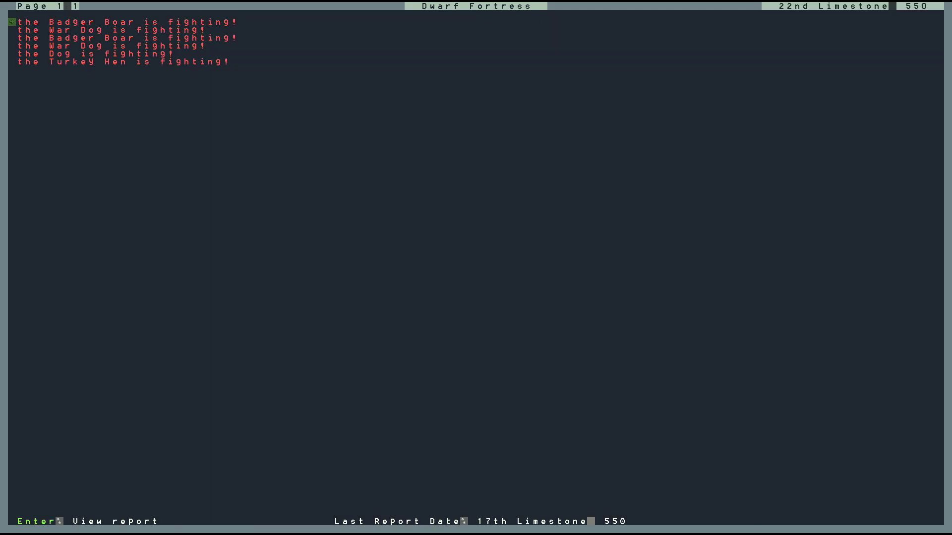
key(Escape)
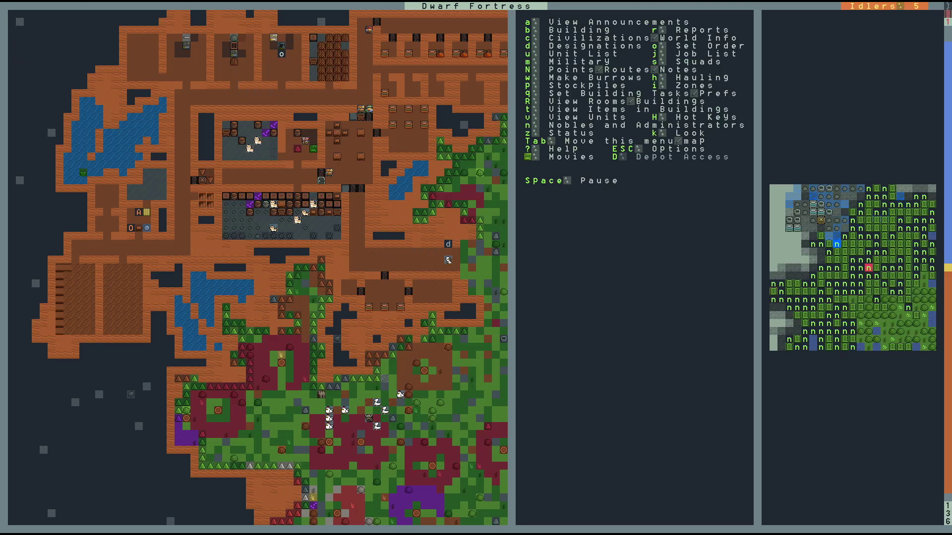
key(c)
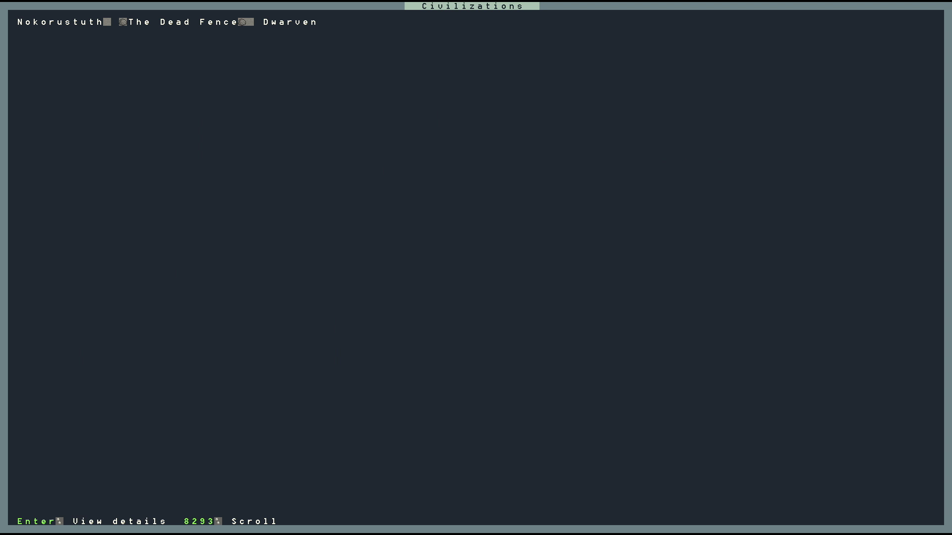
key(Escape)
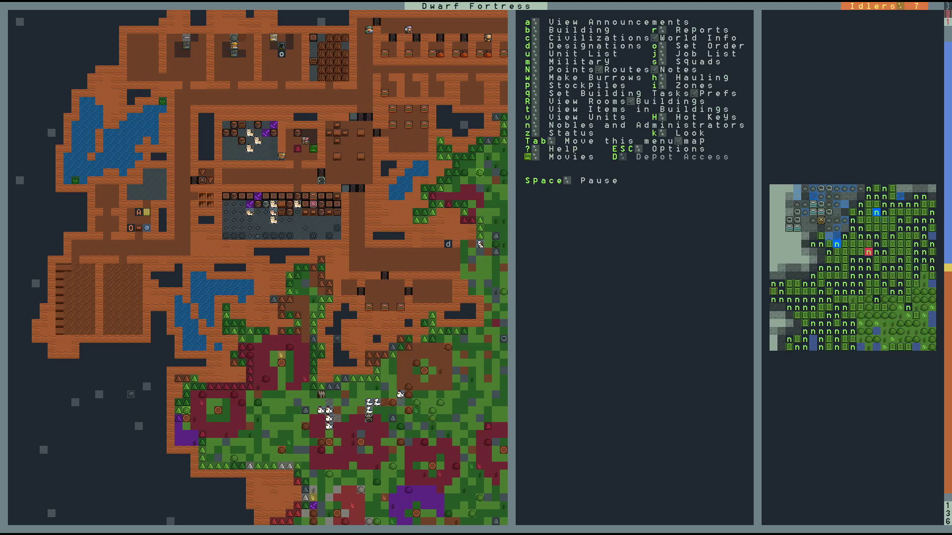
key(a)
key(Escape)
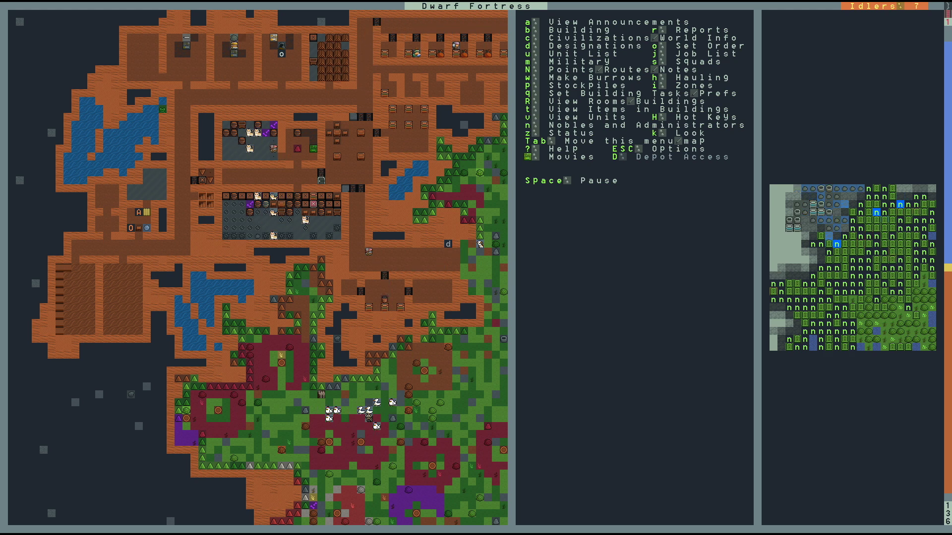
key(z)
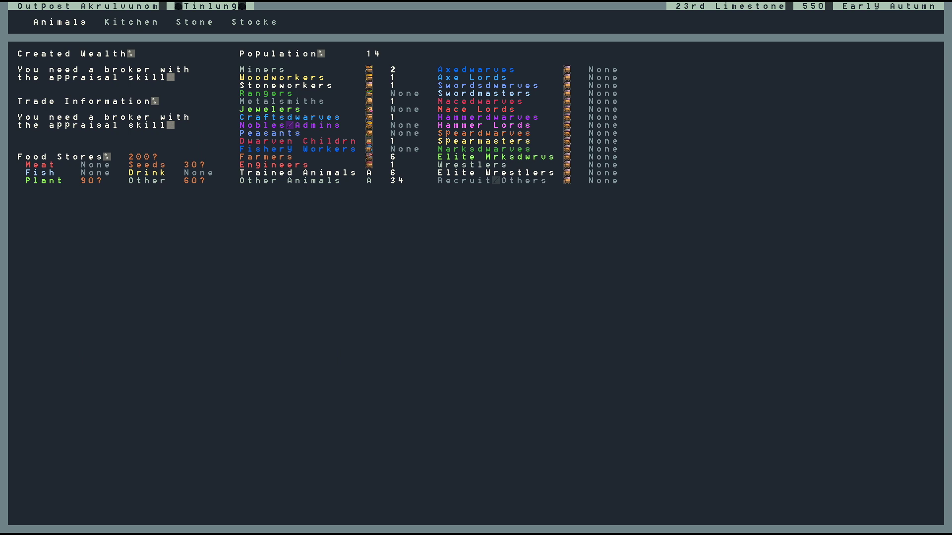
Review the kitchen cook and brew permissions, down to Longland grass.
key(Return)
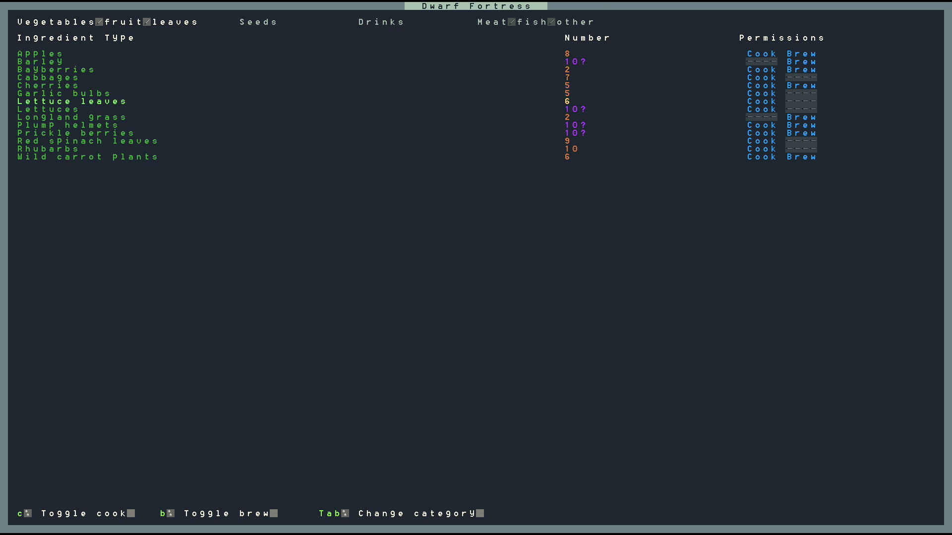
key(Down)
key(Escape)
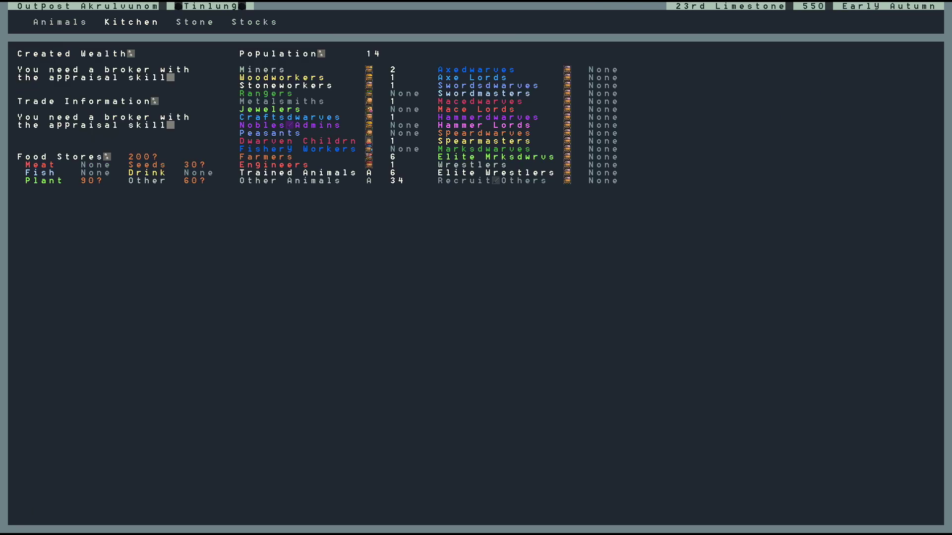
Browse the fortress stock categories down to cabinets, then return to the map.
key(Return)
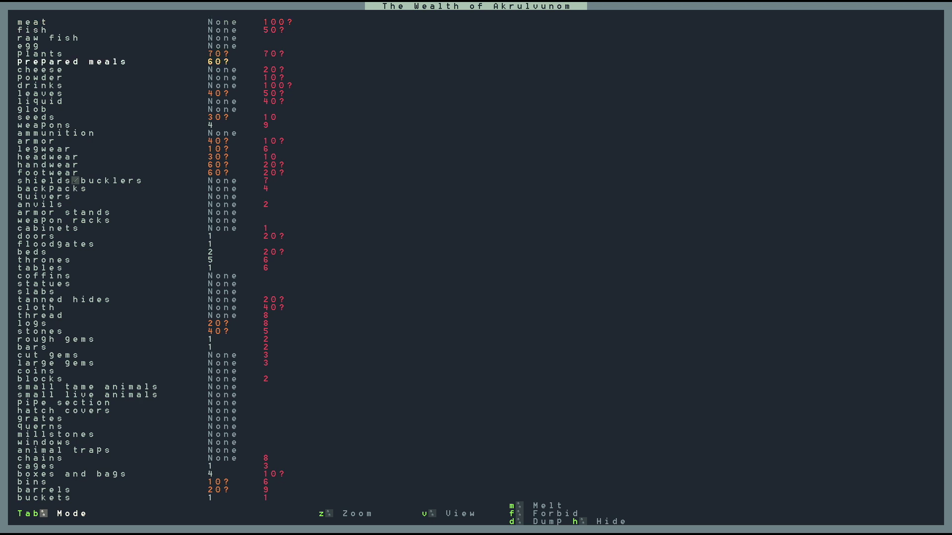
key(Down)
key(Down)
key(Down)
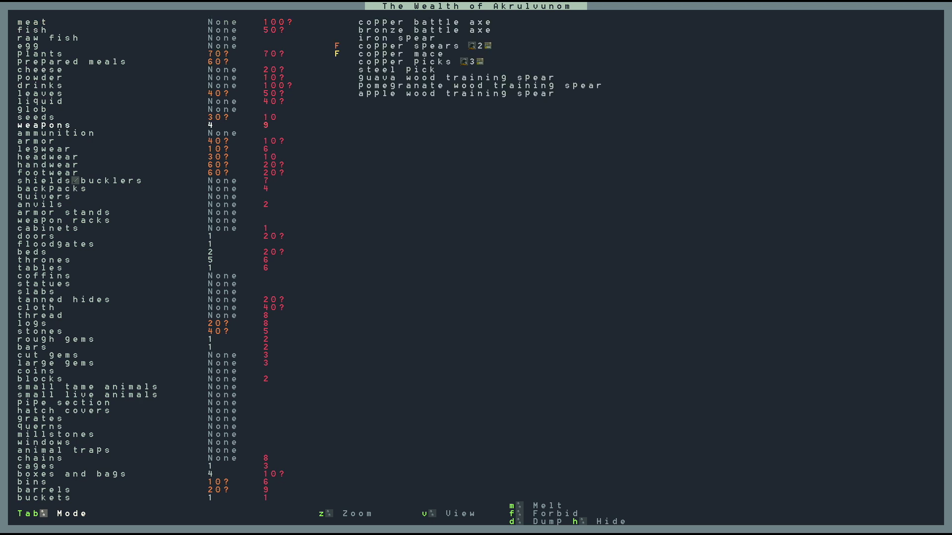
key(Down)
key(Down)
key(Down)
key(Down)
key(Down)
key(Down)
key(Down)
key(Down)
key(Down)
key(Down)
key(Down)
key(Down)
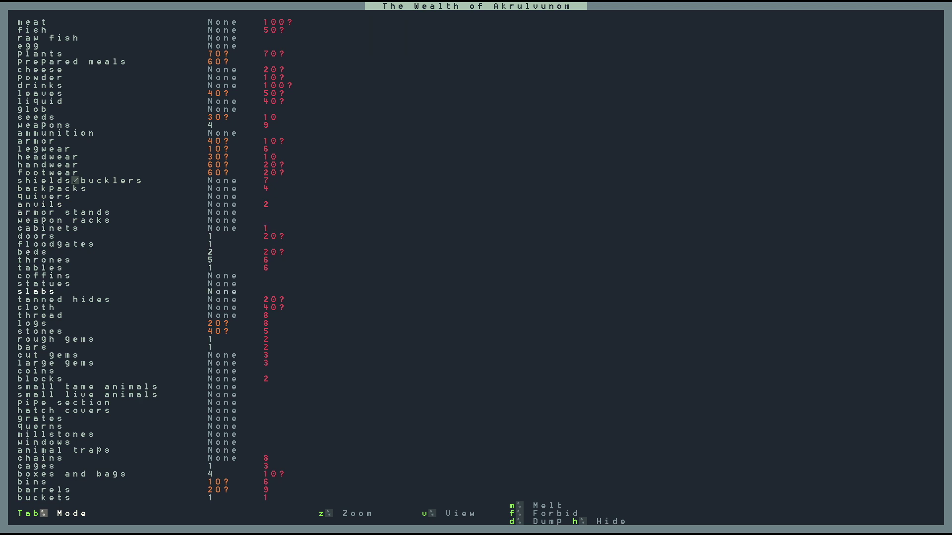
key(Down)
key(Down)
key(Down)
key(Down)
key(Down)
key(Down)
key(Down)
key(Down)
key(Down)
key(Down)
key(Down)
key(Down)
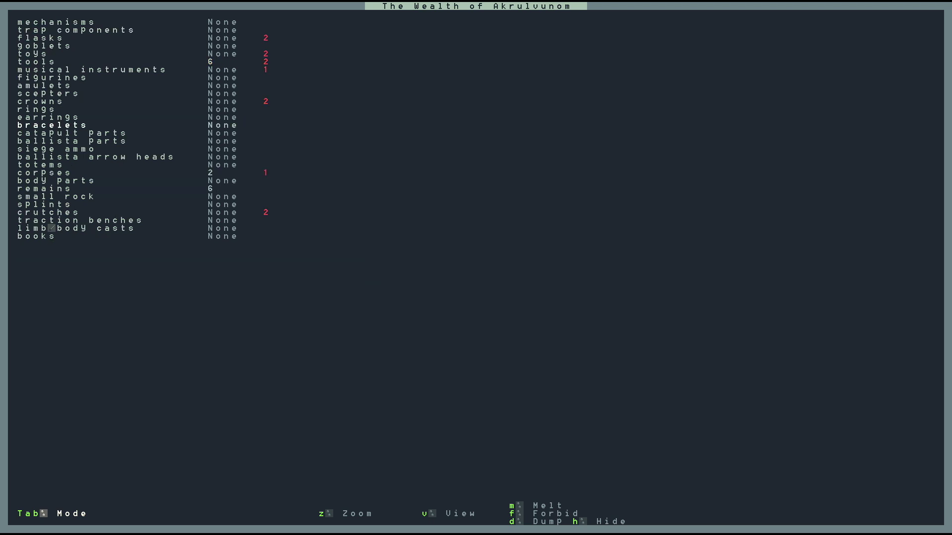
key(Escape)
key(Escape)
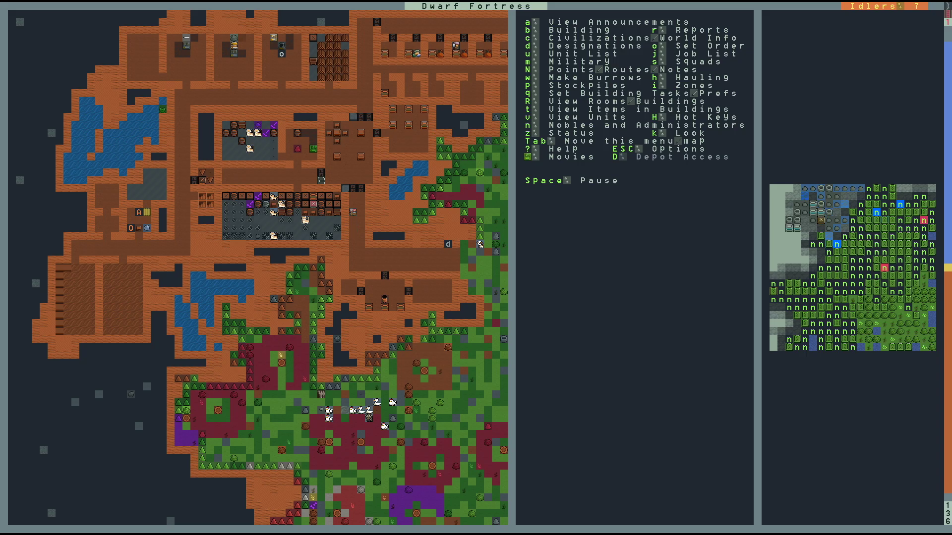
key(shift+Right)
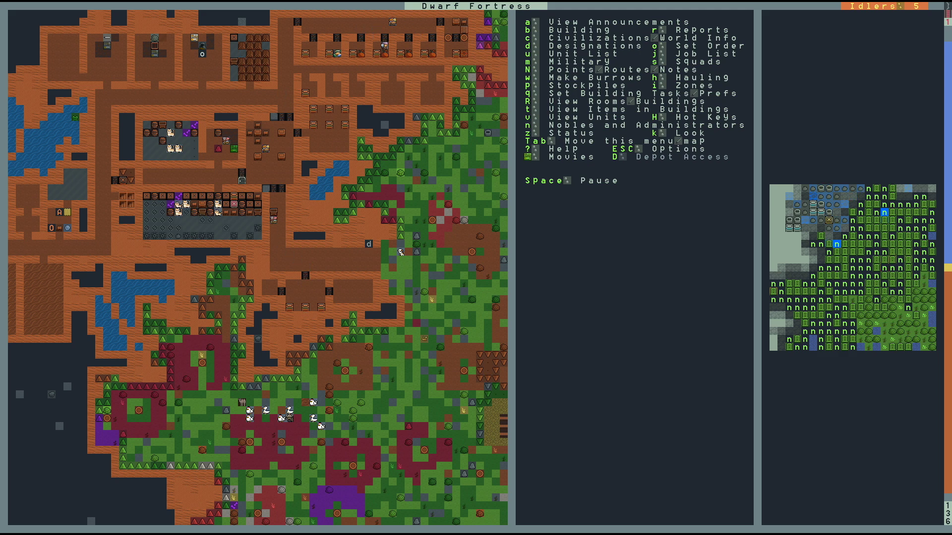
key(shift+Right)
key(shift+Right)
key(shift+Right)
key(shift+Down)
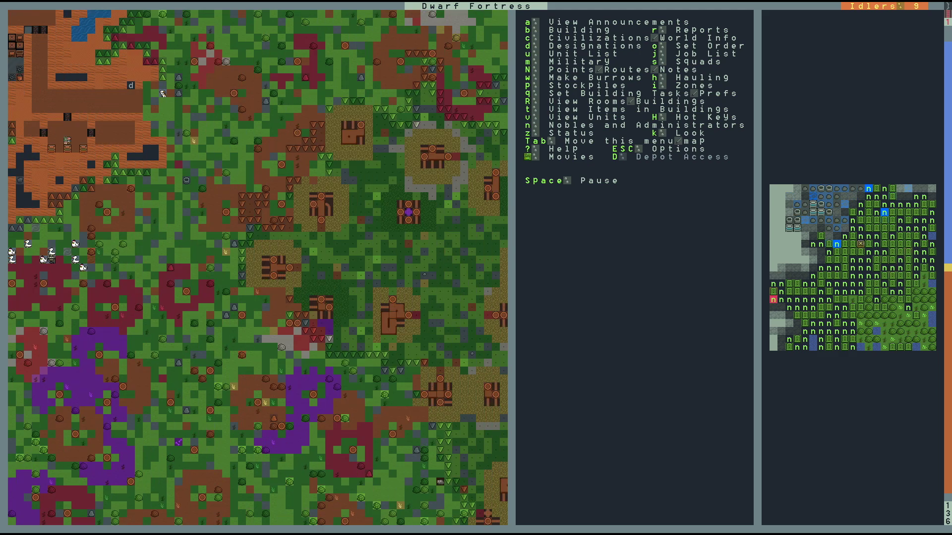
key(shift+Left)
key(shift+Up)
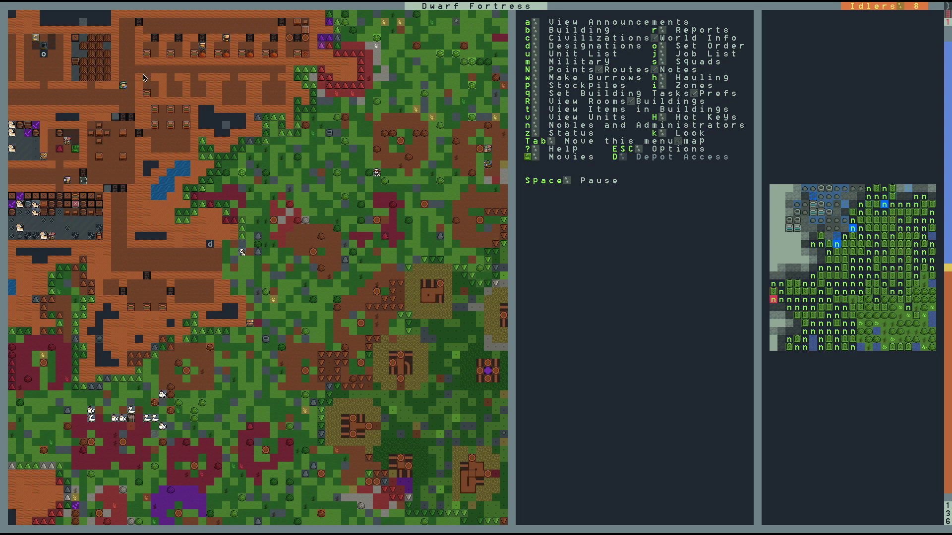
Pan over the fortress and choose a bed from the build list.
key(shift+Left)
key(shift+Left)
key(shift+Right)
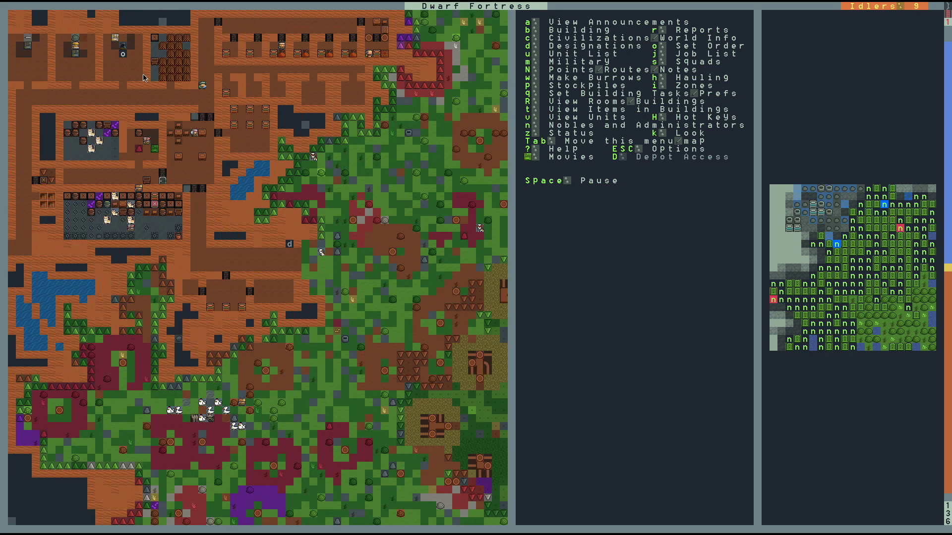
key(b)
key(shift+Left)
key(shift+Left)
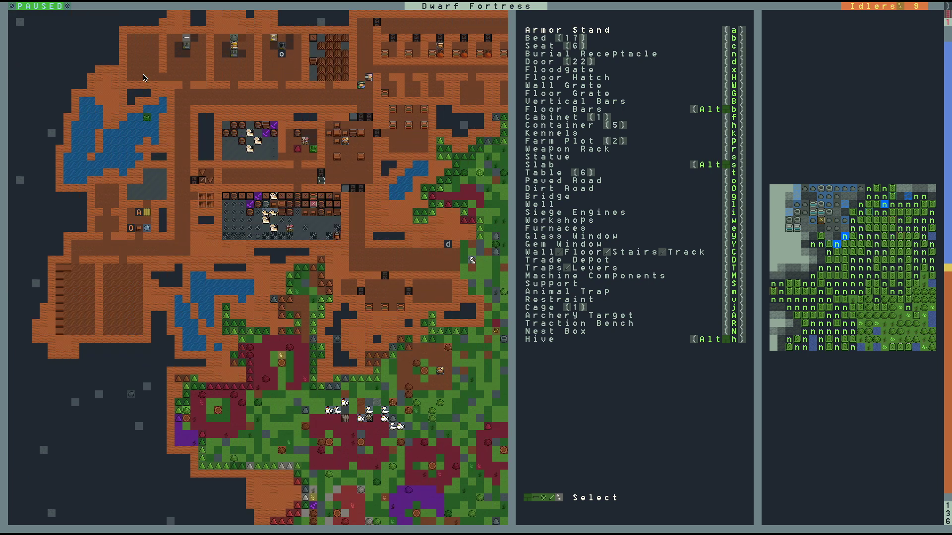
key(b)
Move the bed up and right to a free-looking tile and place it.
key(Up)
key(Up)
key(Up)
key(Right)
key(Up)
key(Right)
key(Up)
key(Right)
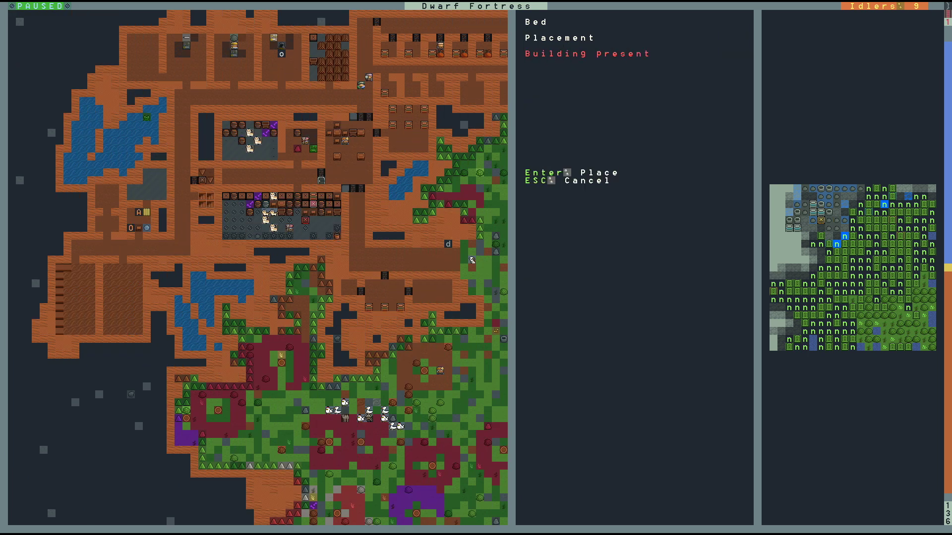
key(Up)
key(Right)
key(Up)
key(Right)
key(Up)
key(Right)
key(Up)
key(Right)
key(Up)
key(Right)
key(Up)
key(Right)
key(Up)
key(Right)
key(Up)
key(Right)
key(Up)
key(Right)
key(Up)
key(Up)
key(Return)
key(Return)
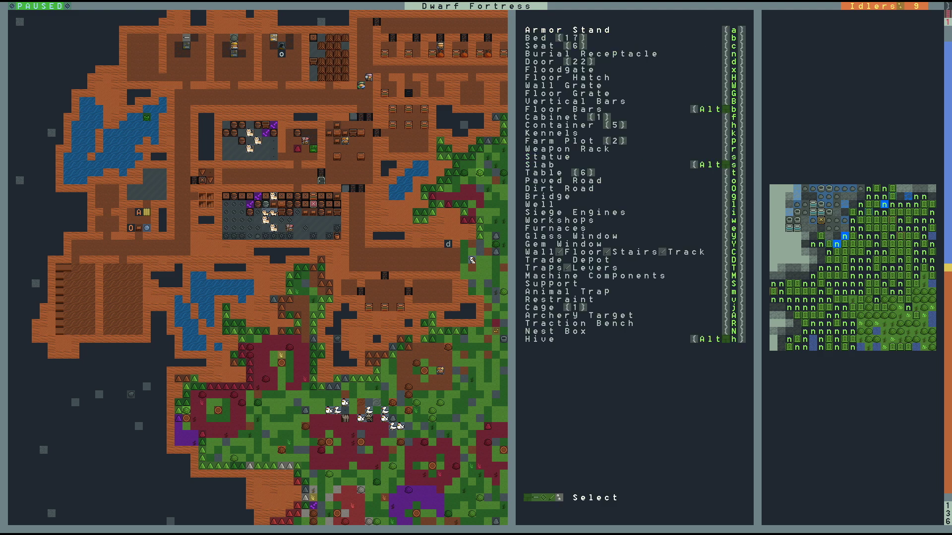
Back out of building, resume the game and pan east.
key(b)
key(Escape)
key(Escape)
key(space)
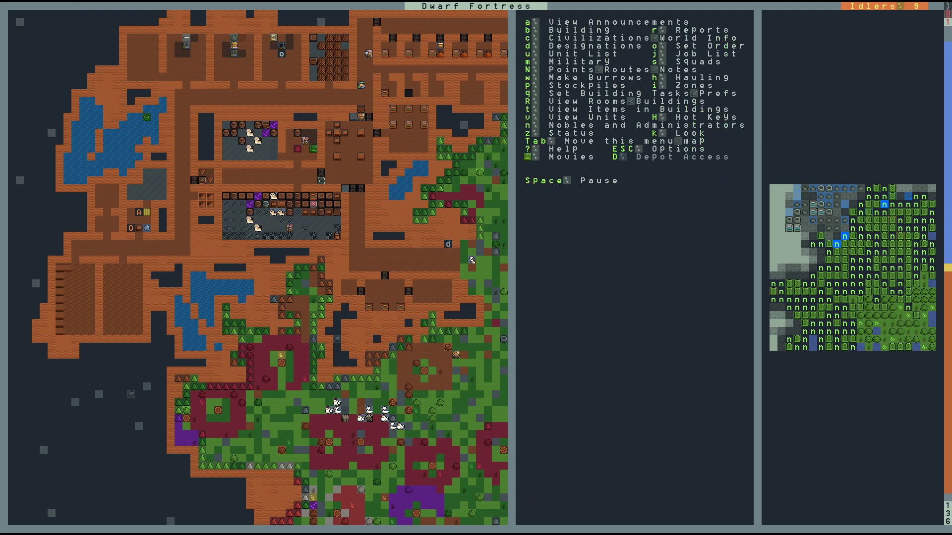
key(shift+Right)
key(shift+Right)
key(shift+Right)
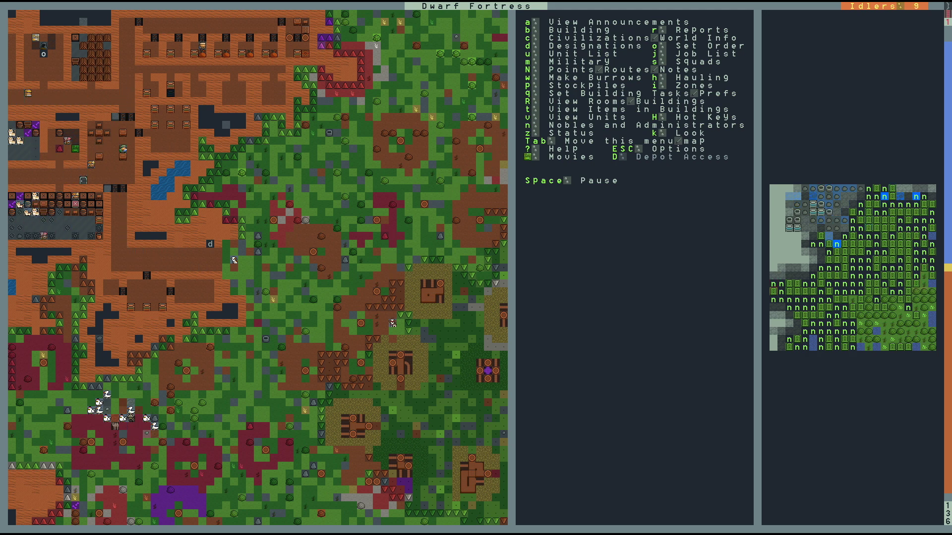
Pan back west and go up one z-level to the pond-dotted surface.
key(shift+Left)
key(shift+Left)
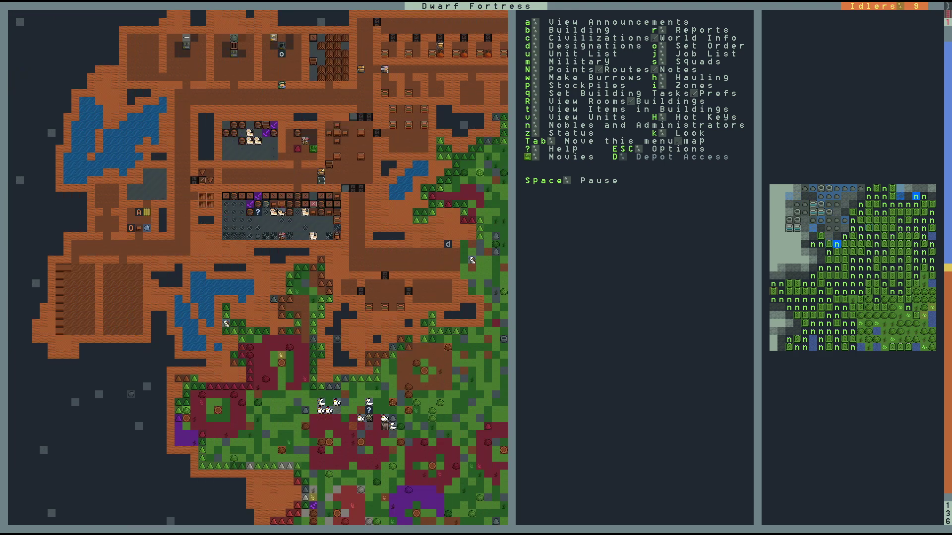
key(shift+comma)
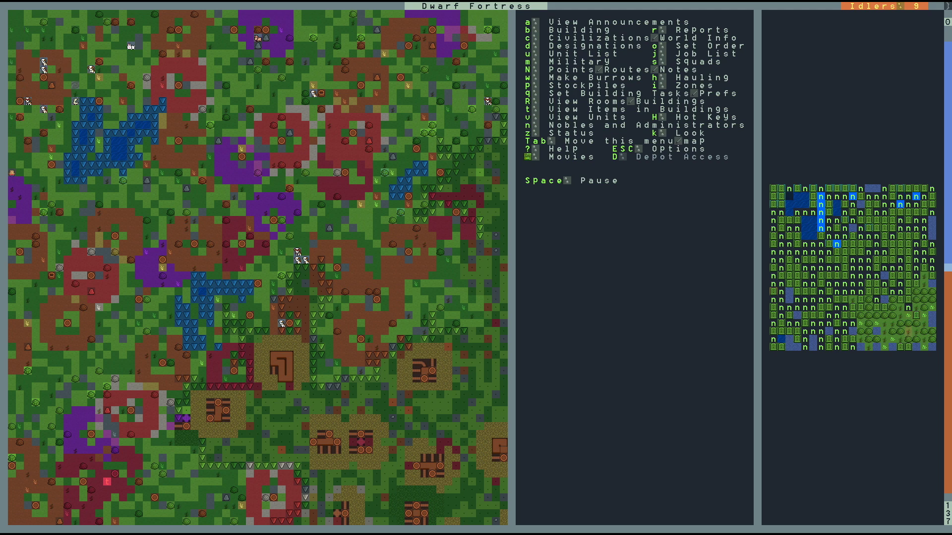
key(i)
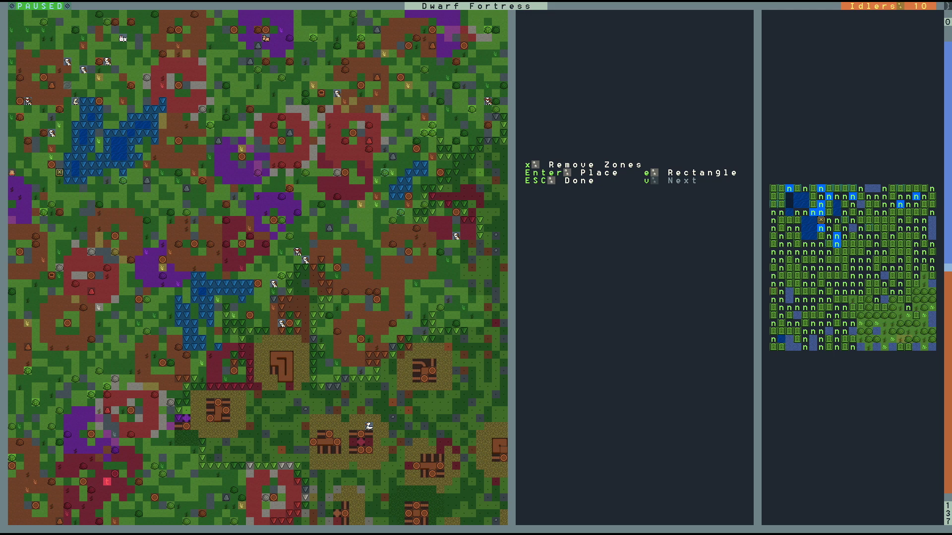
Mark a new zone rectangle stretching down and right across the ponds.
key(Return)
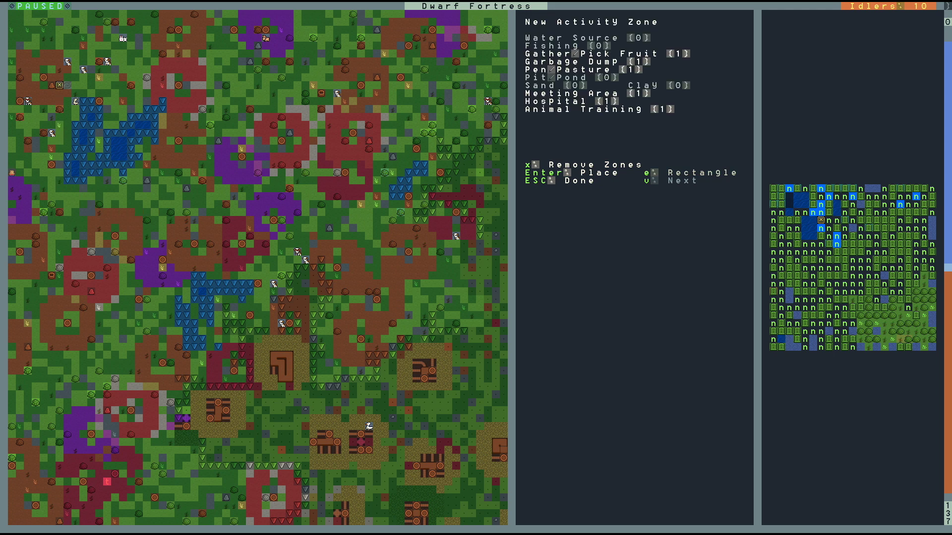
key(Right)
key(Right)
key(Right)
key(Down)
key(Down)
key(Right)
key(Right)
key(Right)
key(Down)
key(Down)
key(Down)
key(Right)
key(Right)
key(Right)
key(Down)
key(Down)
key(Down)
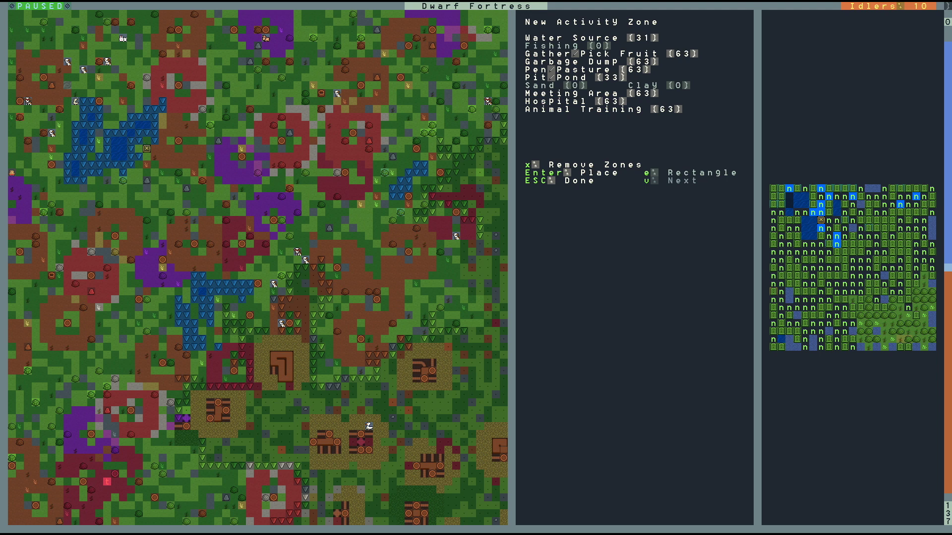
key(Down)
key(Right)
key(Right)
key(Down)
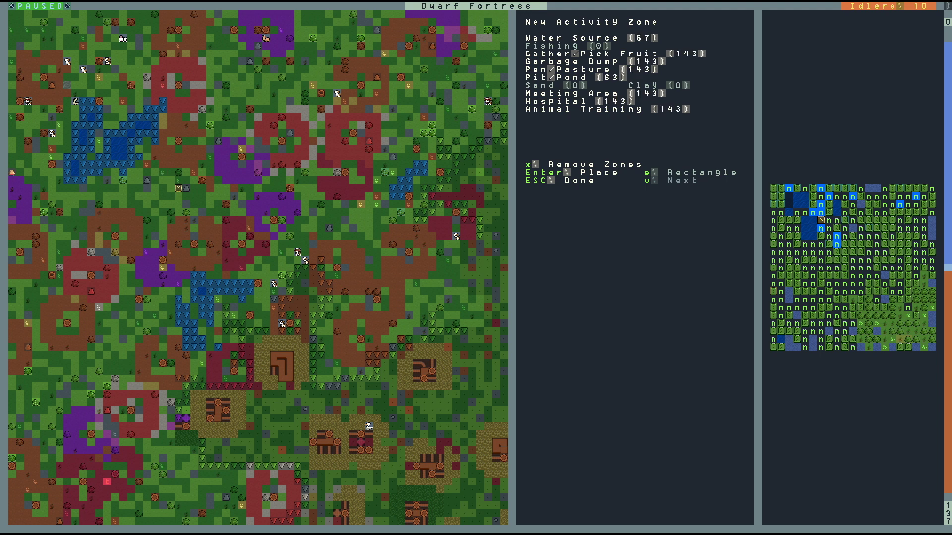
key(Right)
key(Return)
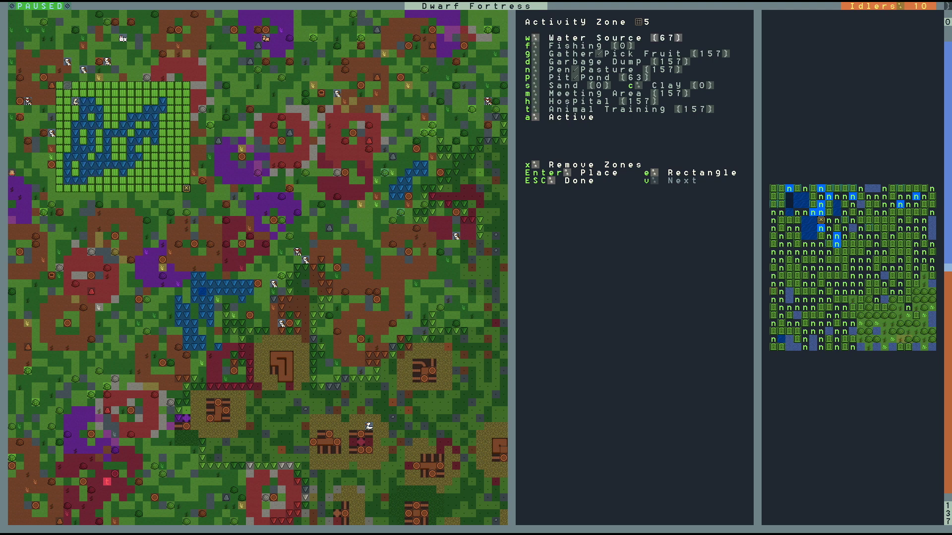
Make the zone a Gather/Pick Fruit area, review its options, and resume the game.
key(g)
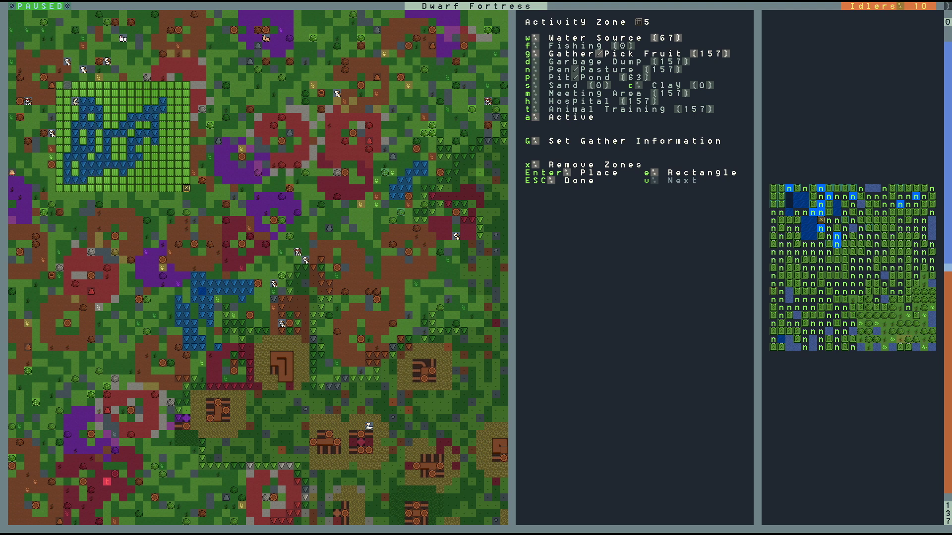
key(G)
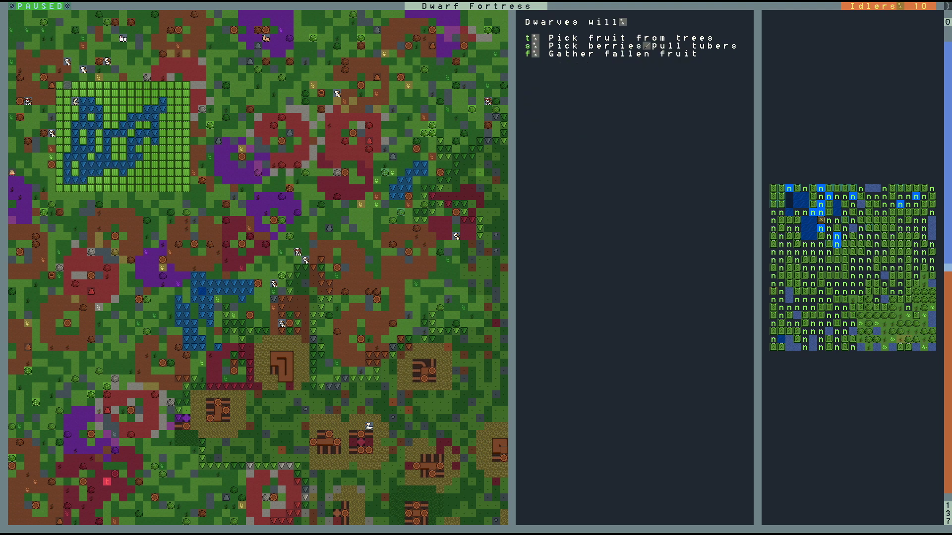
key(Escape)
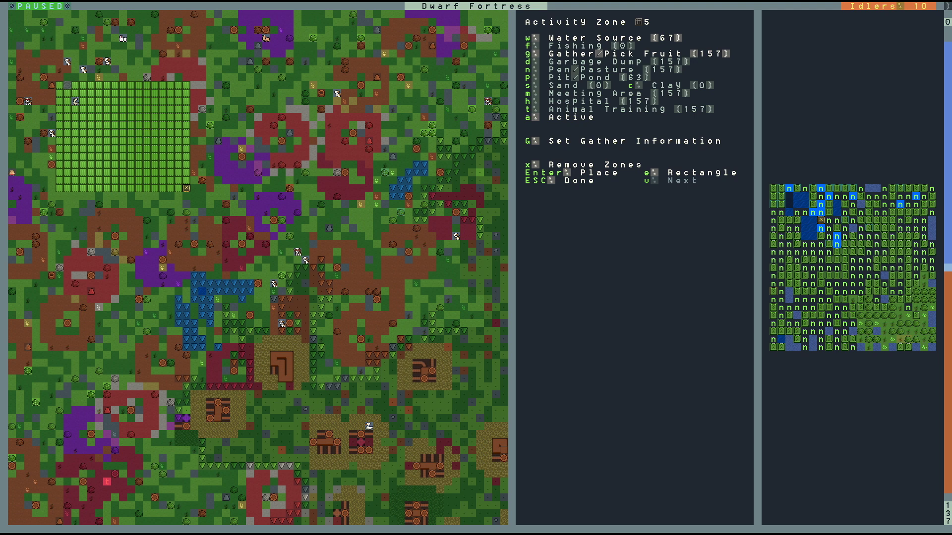
key(Escape)
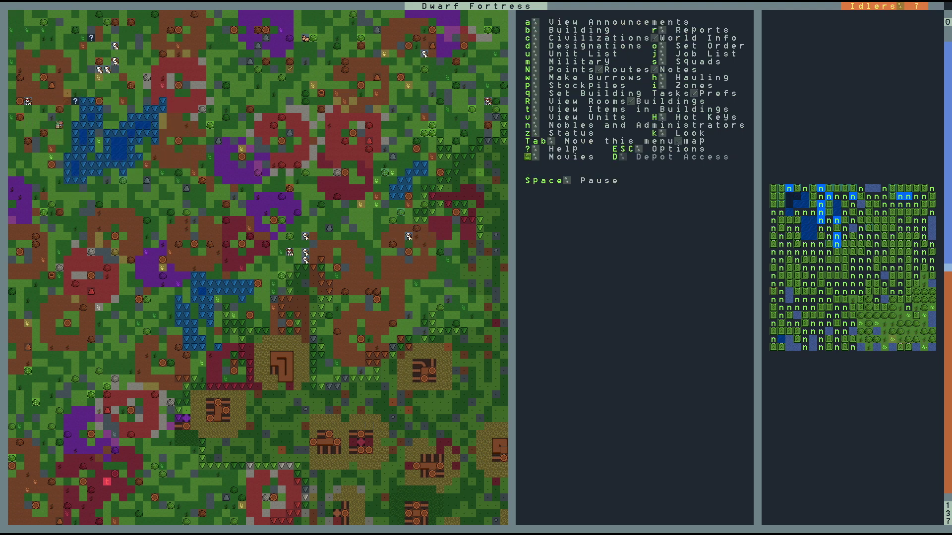
key(less)
Return to the fortress level and pan east, then south over the surface grassland.
key(greater)
key(greater)
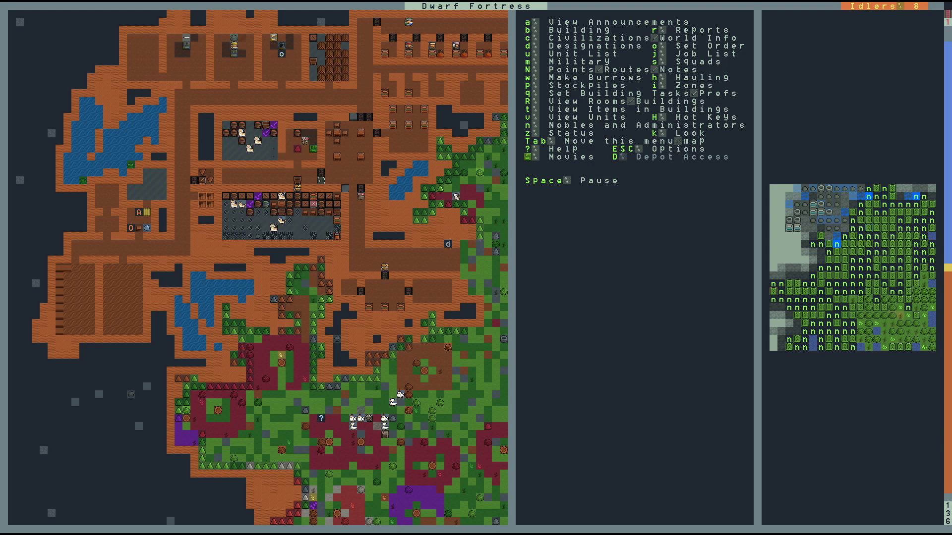
key(shift+Right)
key(shift+Down)
key(shift+Right)
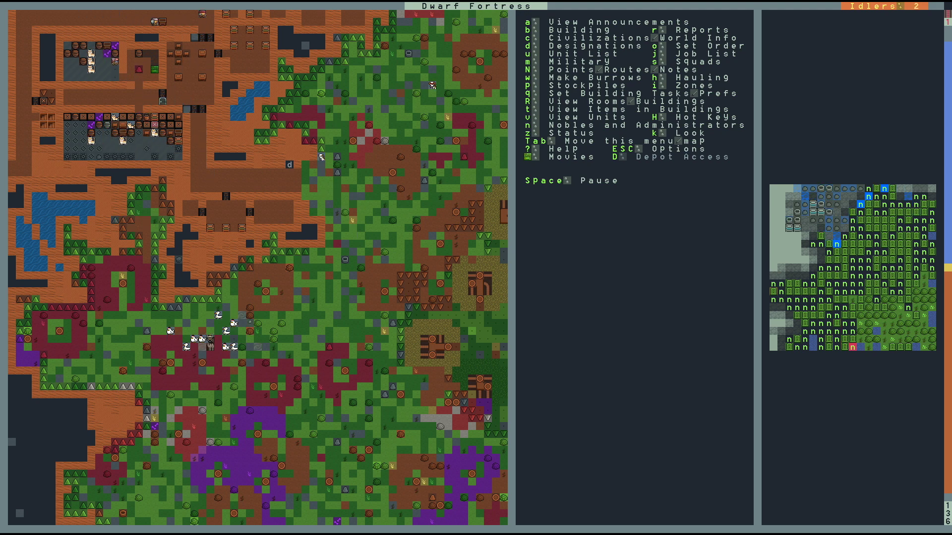
key(shift+Right)
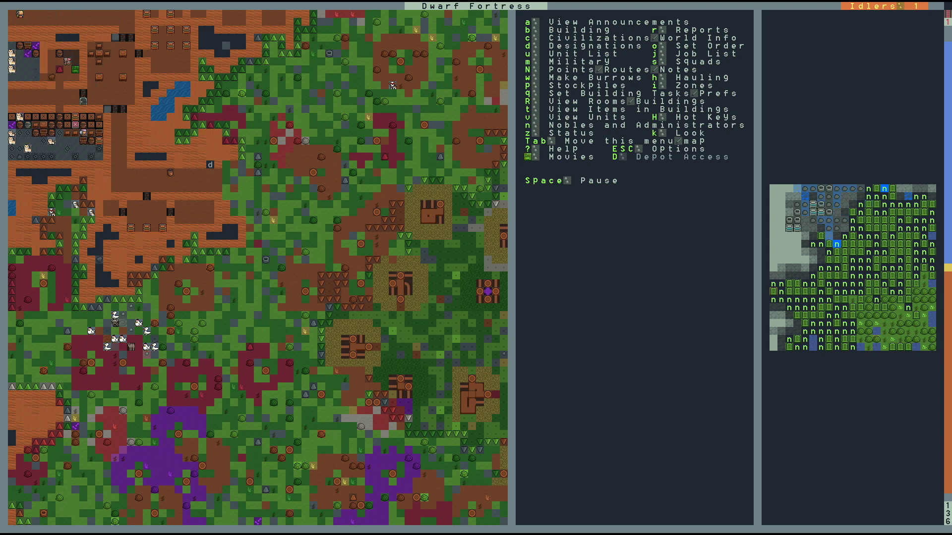
key(shift+Up)
key(shift+Right)
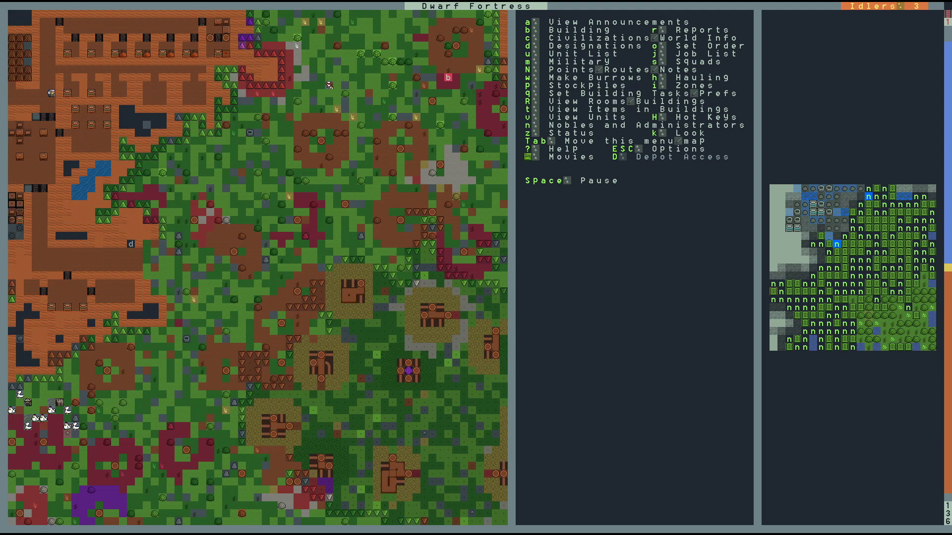
key(shift+Down)
key(shift+Down)
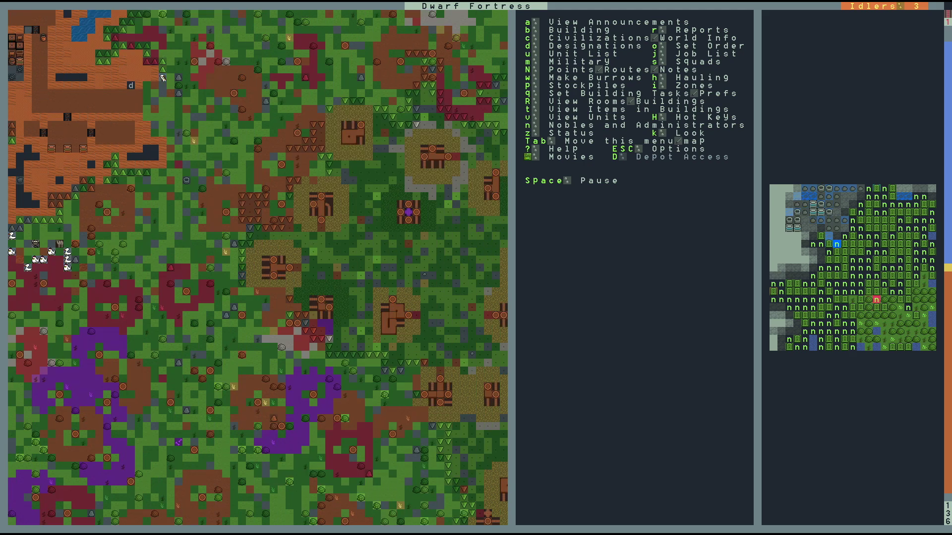
key(shift+Left)
key(shift+Left)
key(shift+Left)
key(shift+Left)
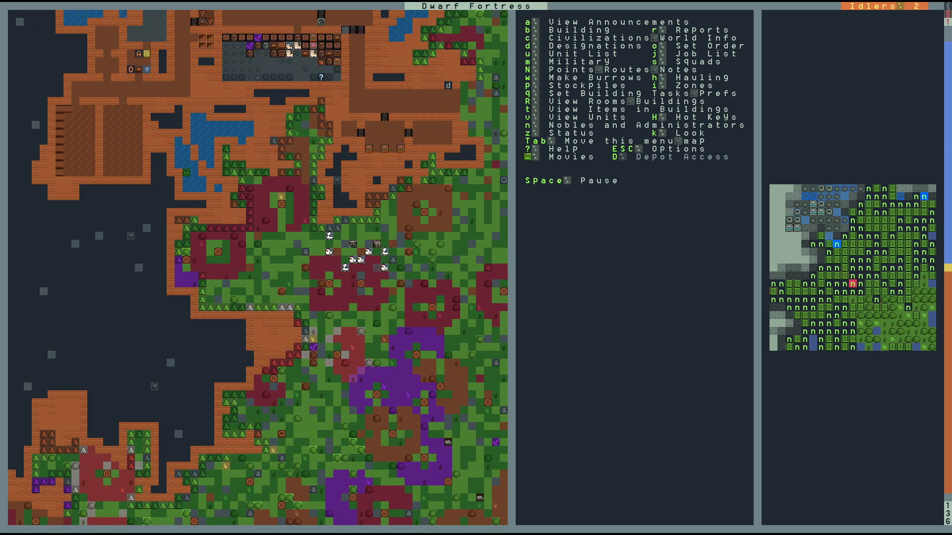
key(shift+Down)
key(shift+Down)
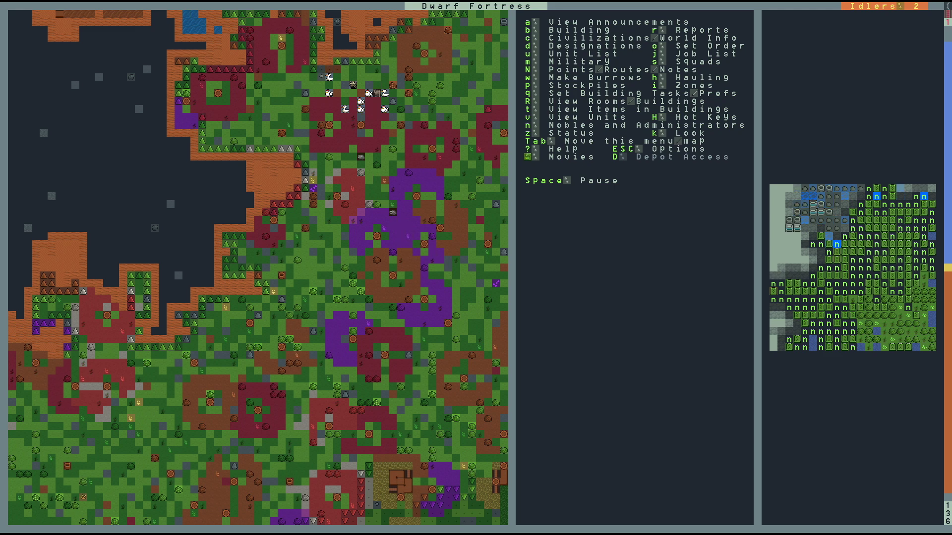
Designate a new animal stockpile beside the cliff edge.
key(p)
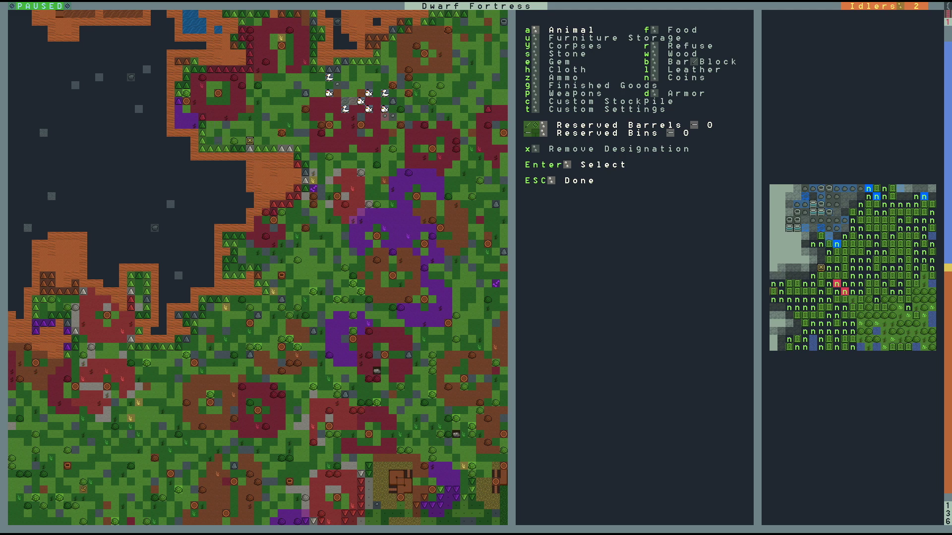
key(Return)
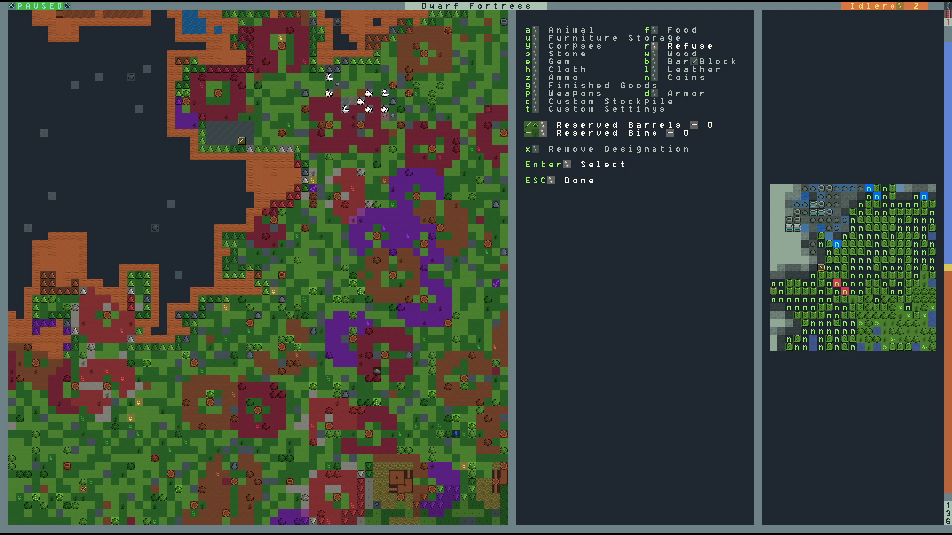
key(Escape)
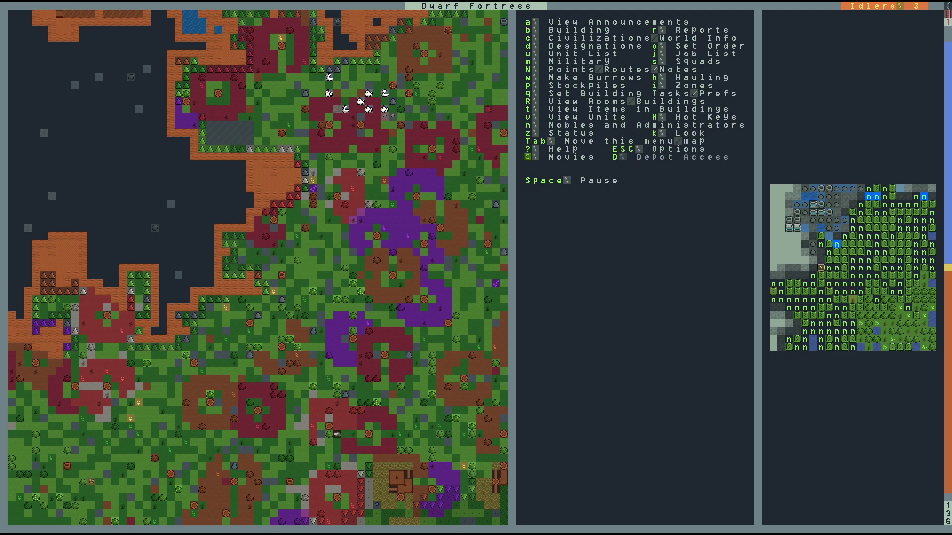
Inspect new stockpile #6 and bring up its storage settings.
key(q)
key(Up)
key(Up)
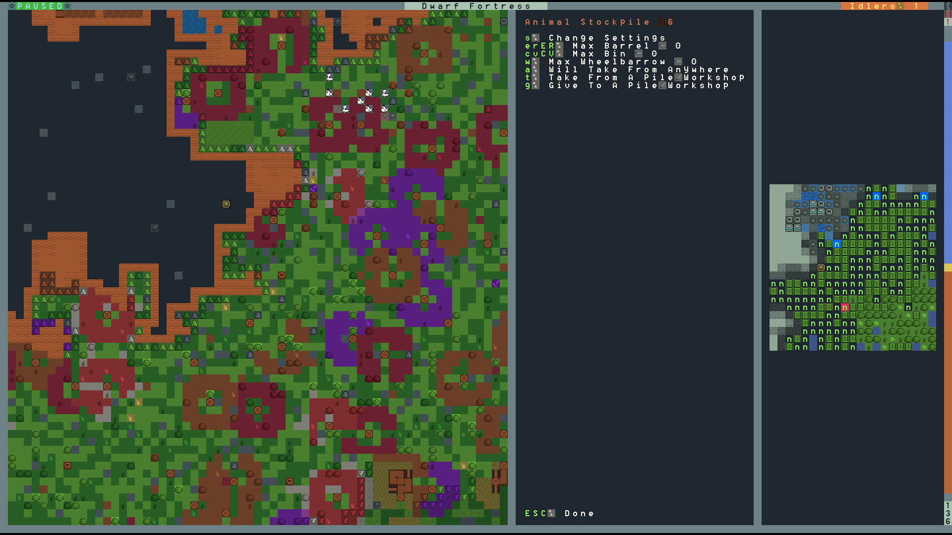
key(Up)
key(Up)
key(Up)
key(Up)
key(Up)
key(Up)
key(Up)
key(Up)
key(s)
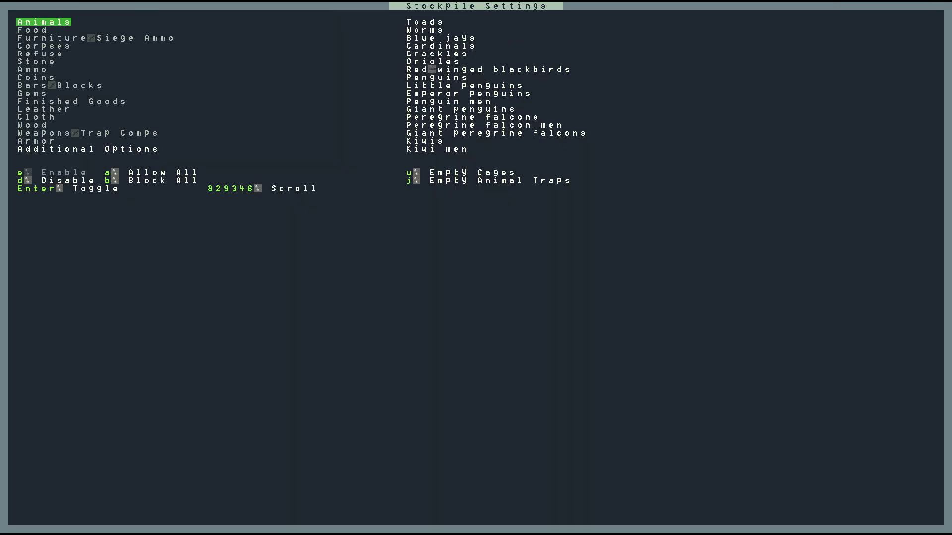
Disable Animals and enable Refuse in stockpile #6, checking the Bones entry.
key(d)
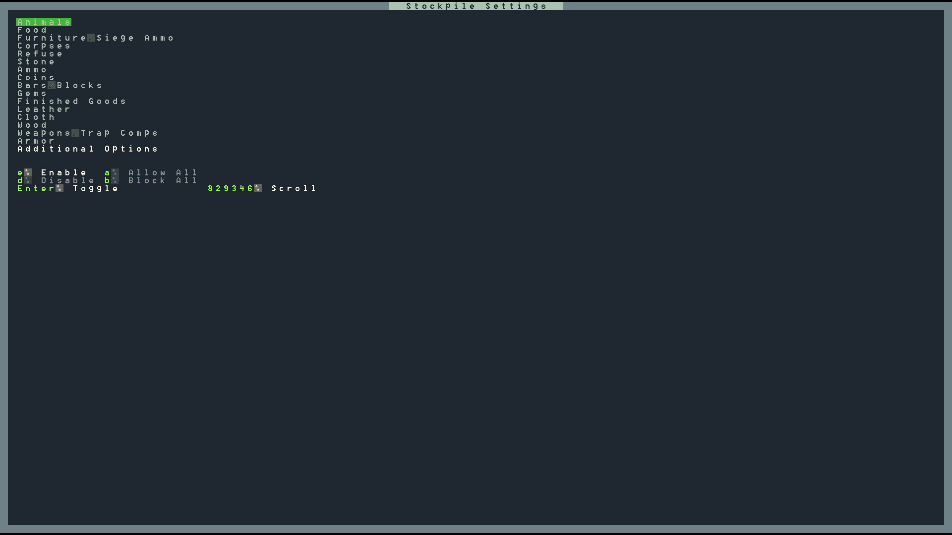
key(Down)
key(Down)
key(Down)
key(Down)
key(Down)
key(Up)
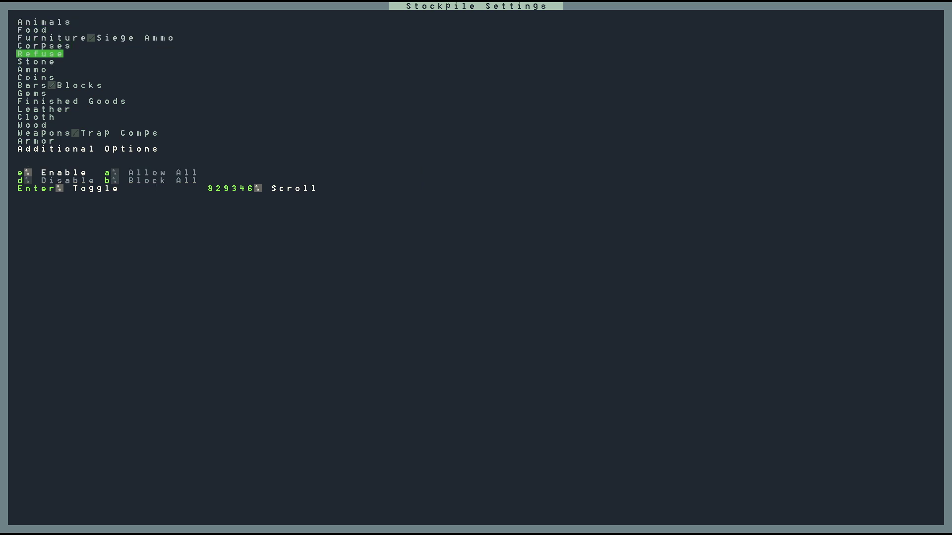
key(e)
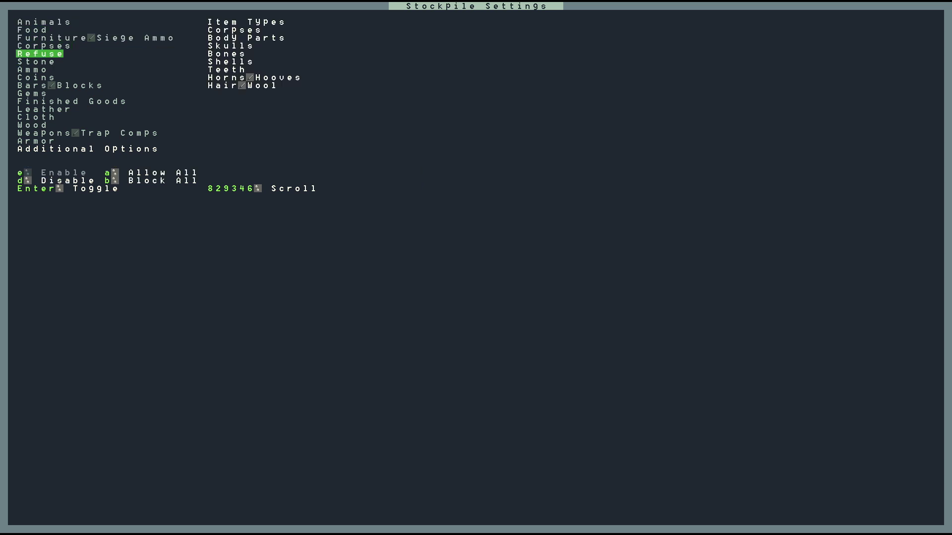
key(Right)
key(Down)
key(Down)
key(Down)
key(Down)
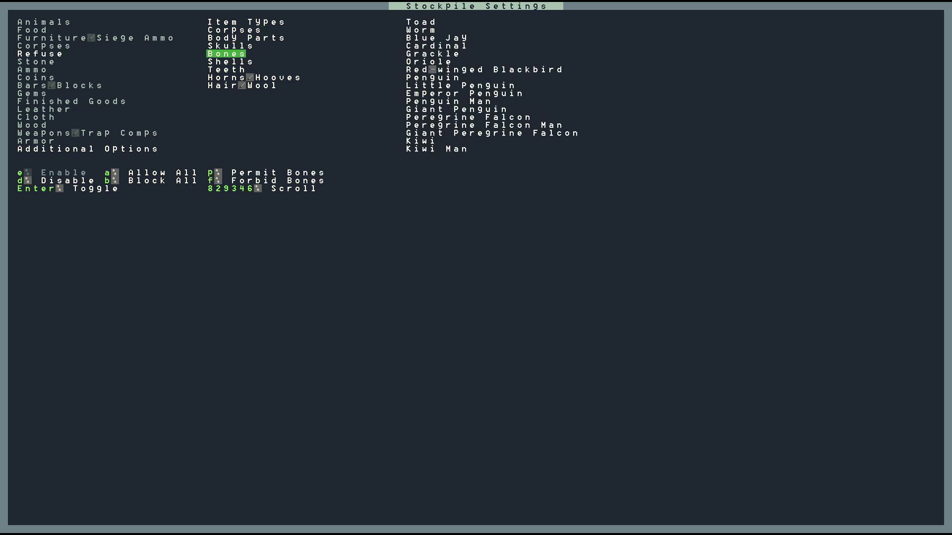
key(Escape)
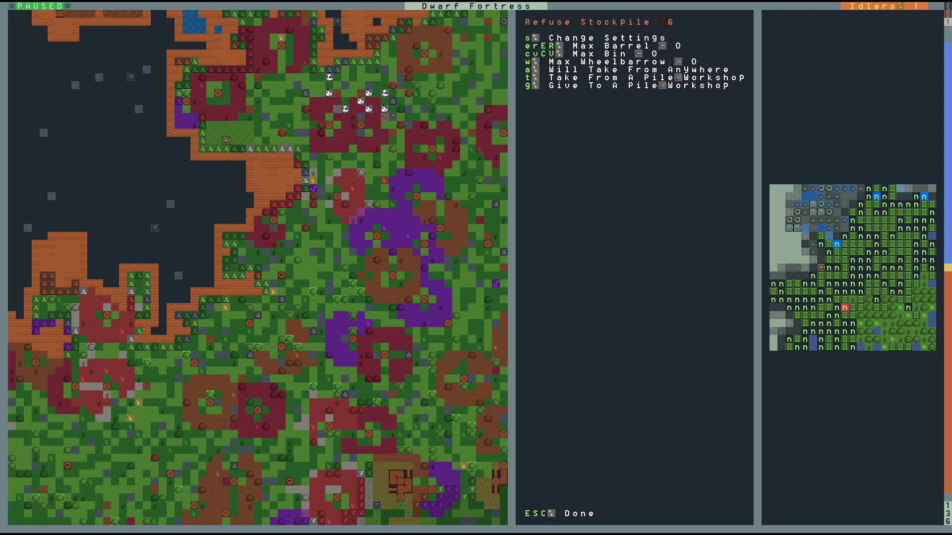
Close the refuse stockpile details and pan east and north toward the fortress.
key(Escape)
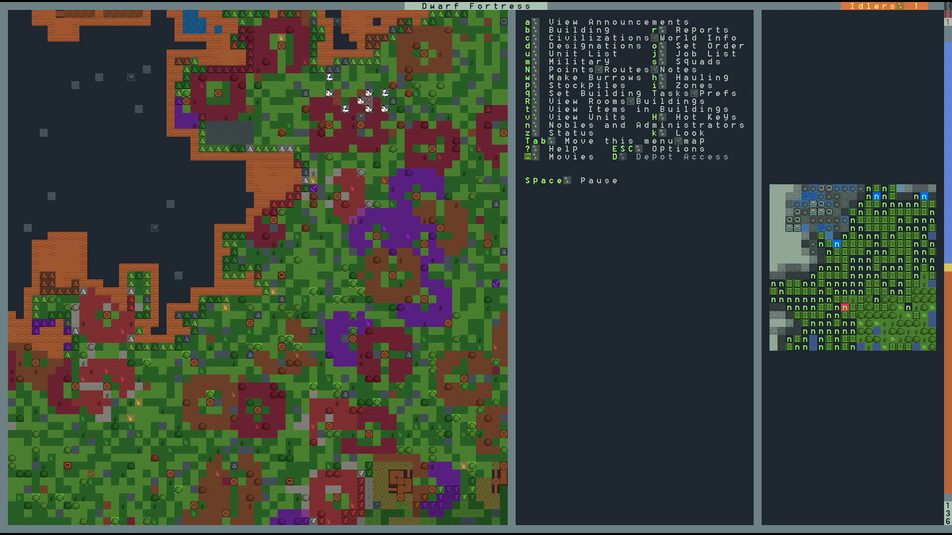
key(shift+Right)
key(shift+Up)
key(shift+Up)
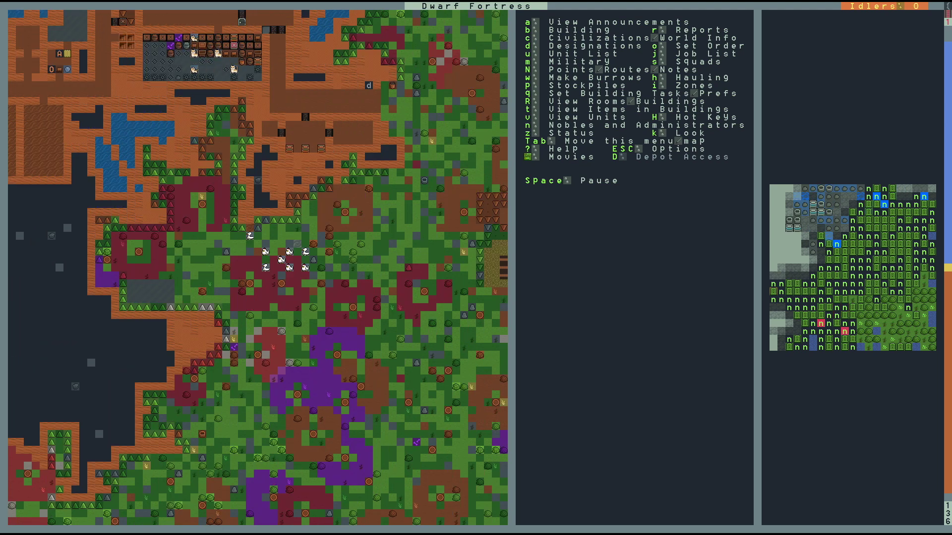
key(shift+Up)
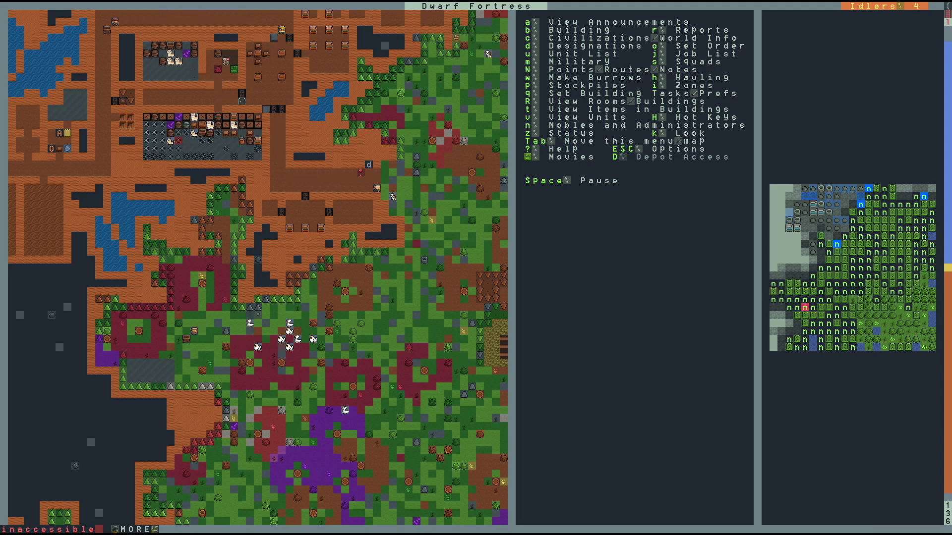
Check Stockpile #3's details, then leave stockpile designation without changes.
key(shift+Up)
key(q)
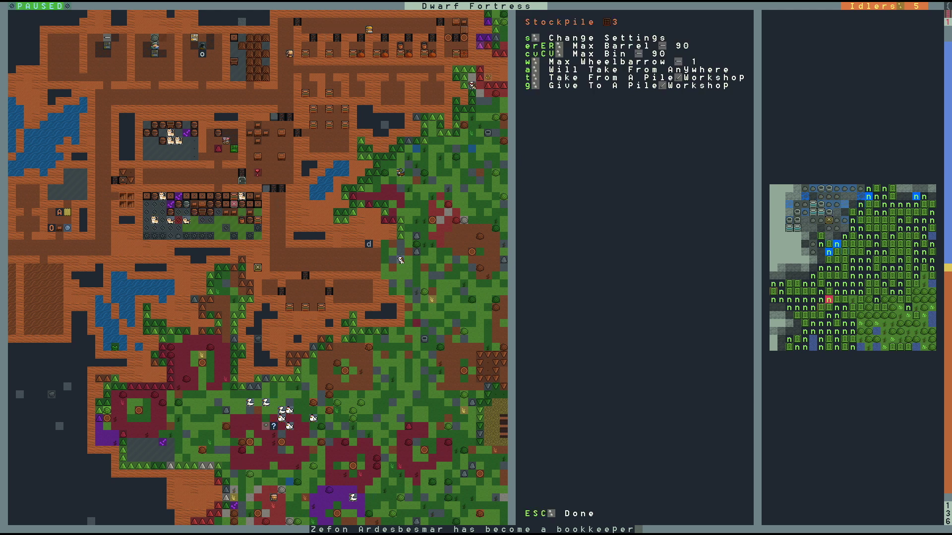
key(Escape)
key(p)
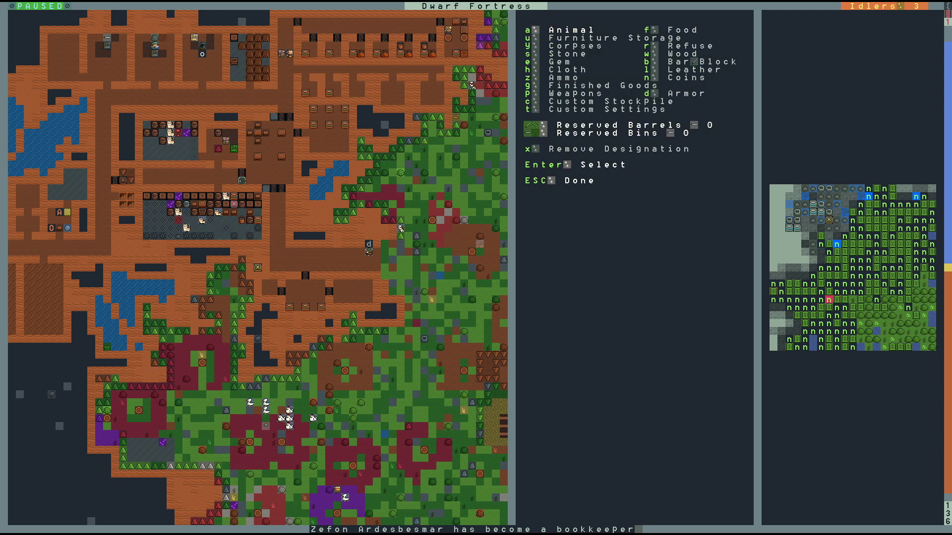
key(Escape)
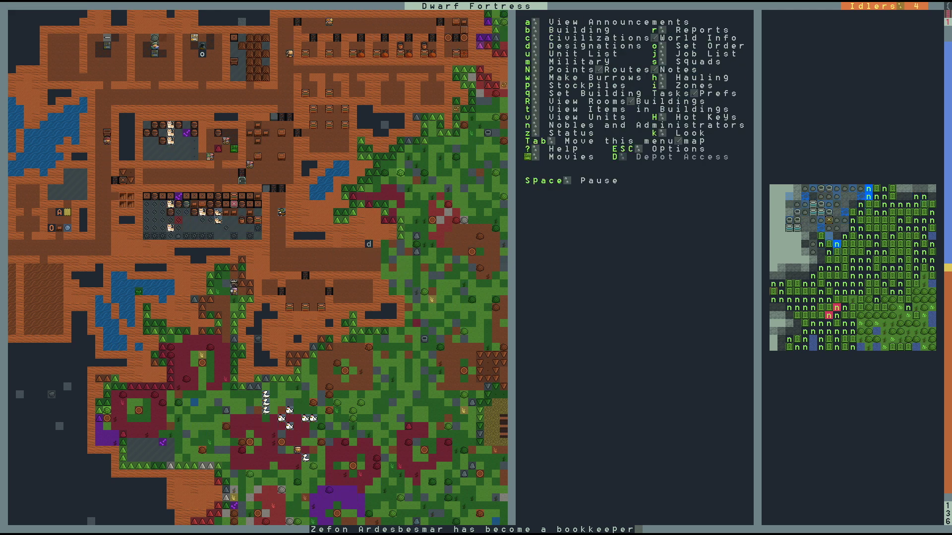
Draw a new 6x8 zone and make it a Meeting Area.
key(i)
key(Up)
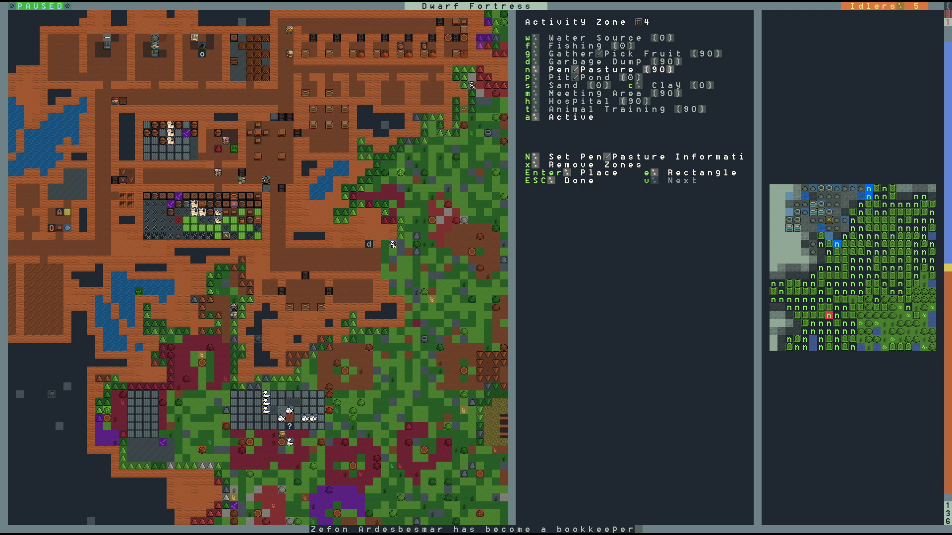
key(shift+Up)
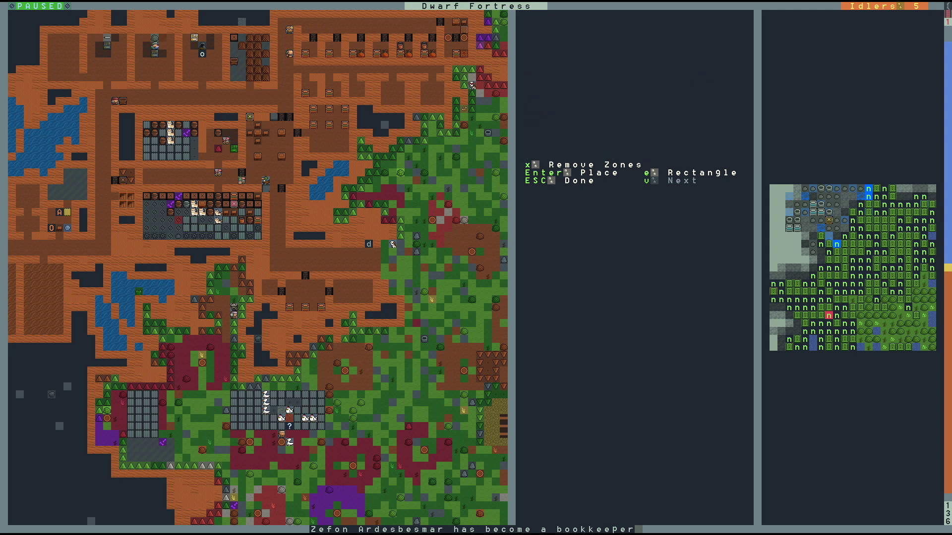
key(Return)
key(Down)
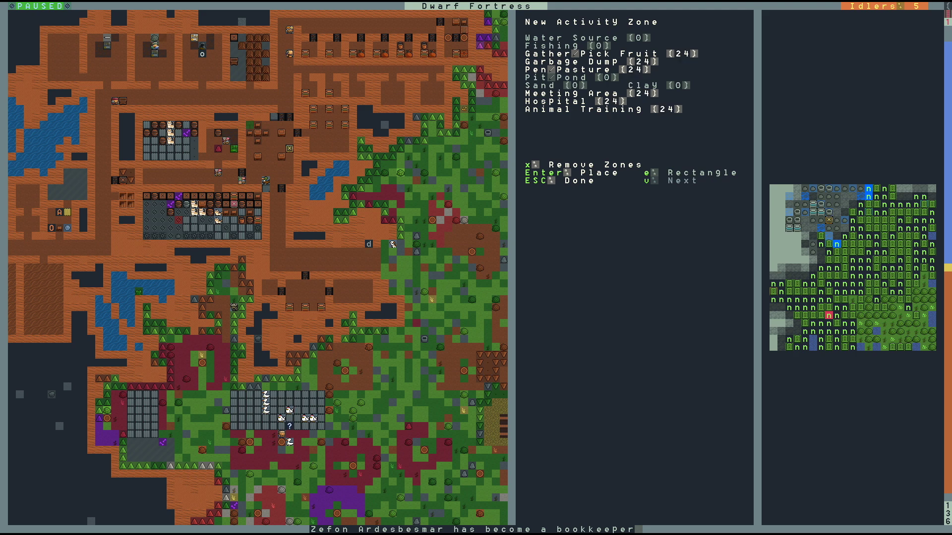
key(Down)
key(Return)
key(m)
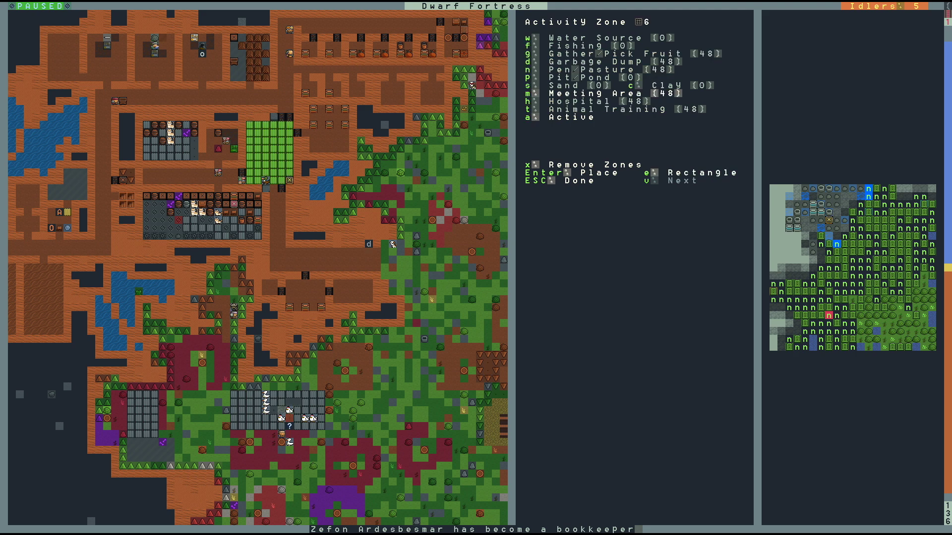
key(Escape)
key(shift+Down)
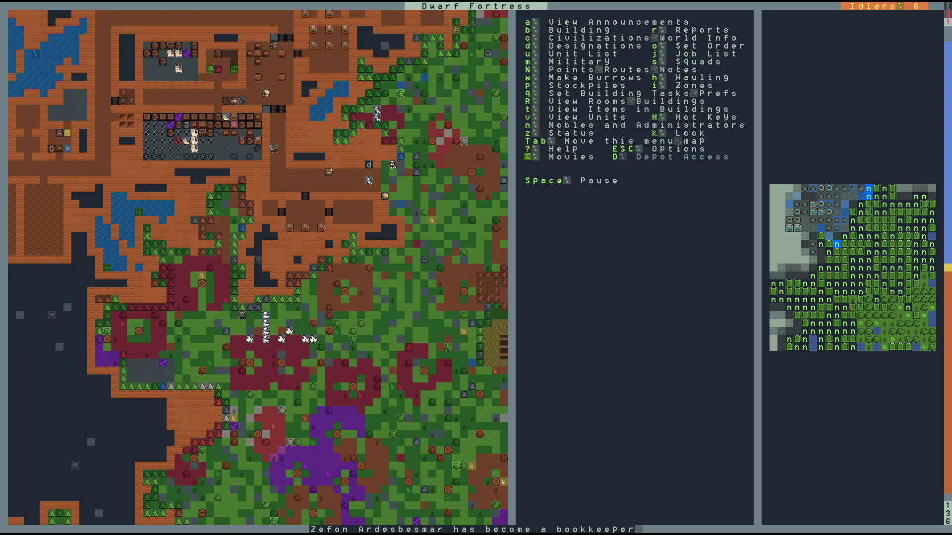
Pan north-east and choose a bed from the build list.
key(shift+Up)
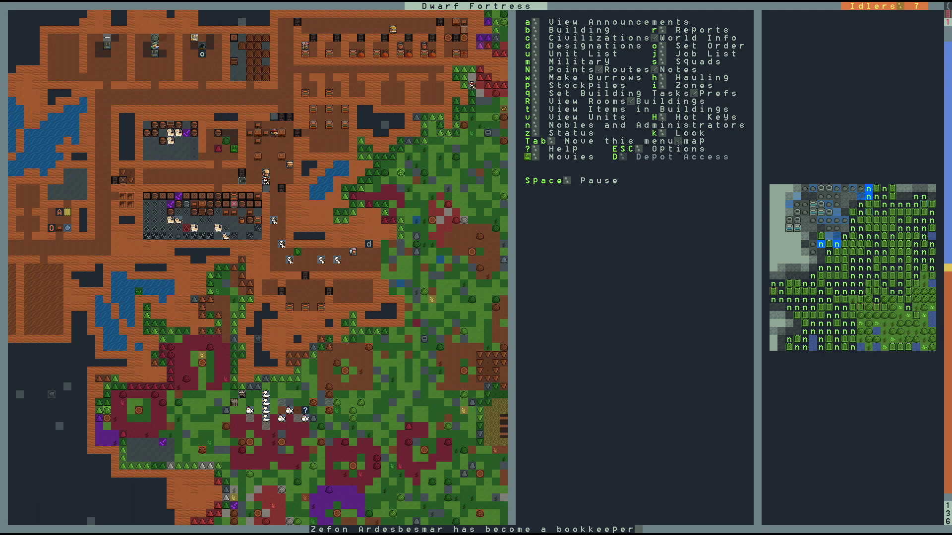
key(shift+Right)
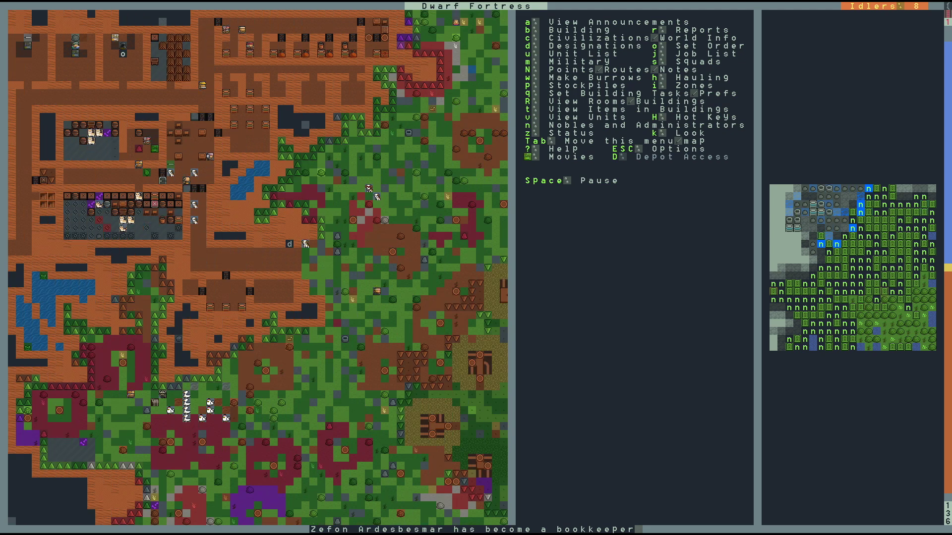
key(b)
key(b)
key(Up)
key(Up)
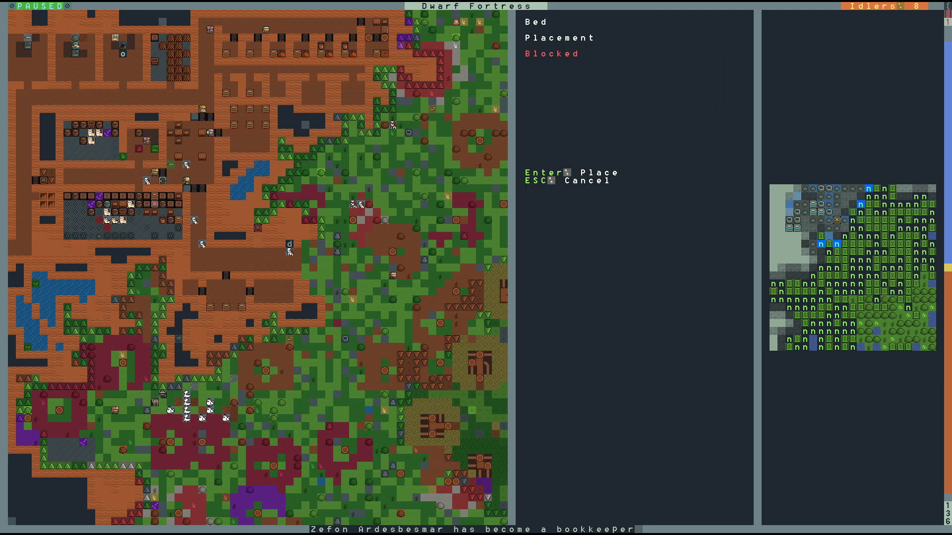
Shift the bed spot up and right, then cancel the blocked placement.
key(Up)
key(Up)
key(Up)
key(Up)
key(Up)
key(Up)
key(Up)
key(Up)
key(Right)
key(Up)
key(Up)
key(Right)
key(Return)
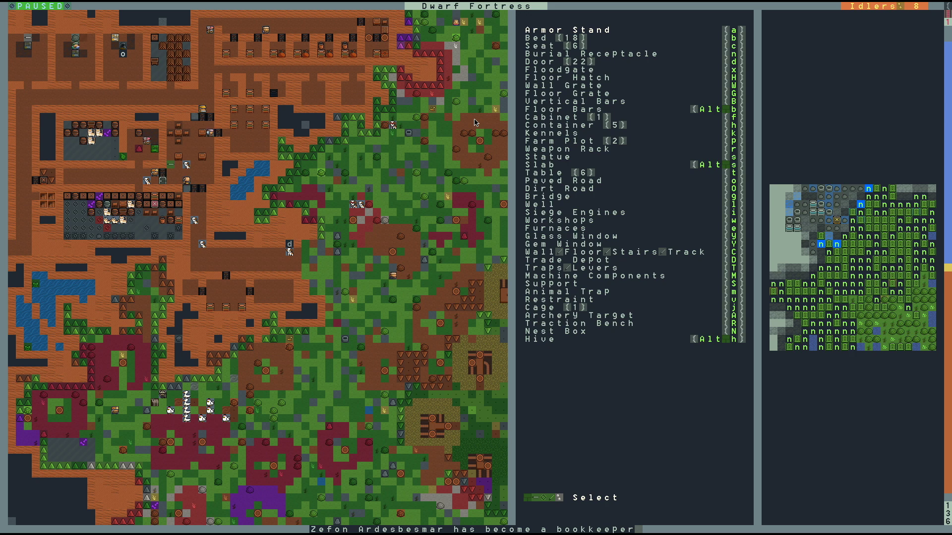
Place a bed on the upper room's floor, one level up and west.
key(shift+Left)
key(shift+Left)
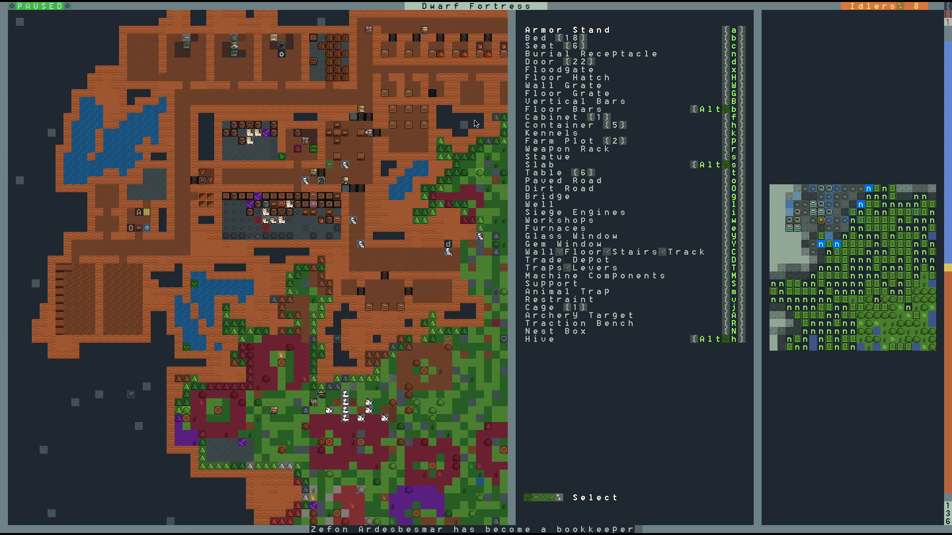
key(less)
key(less)
key(less)
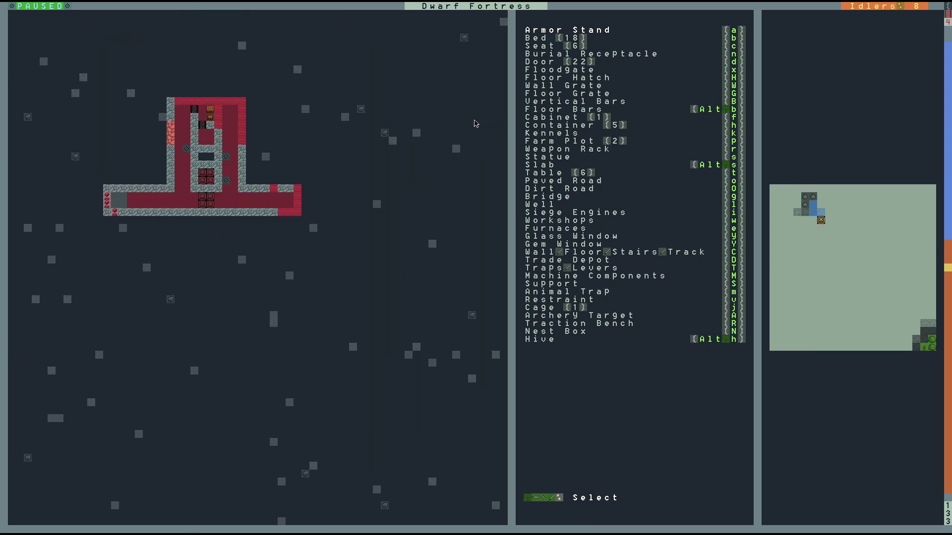
key(b)
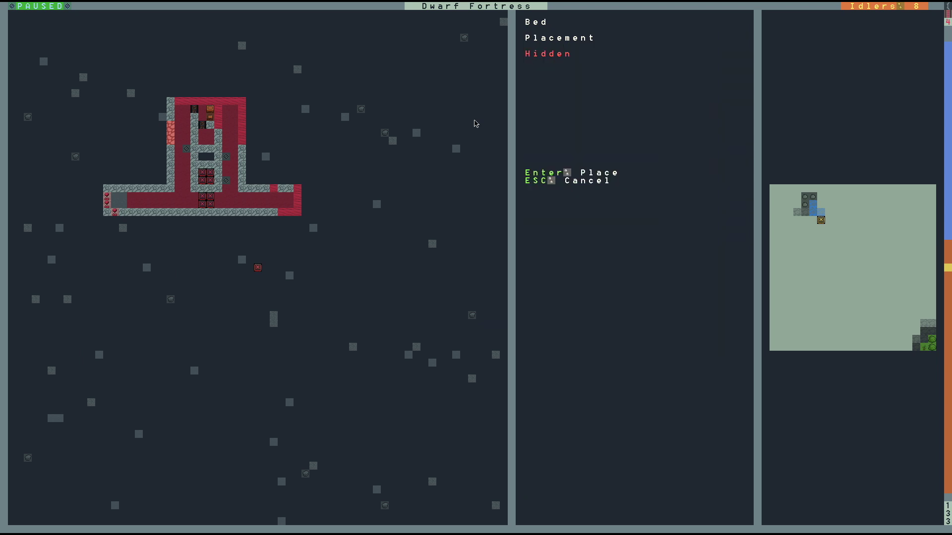
key(Up)
key(Up)
key(Up)
key(Left)
key(Left)
key(Up)
key(Left)
key(Return)
key(Return)
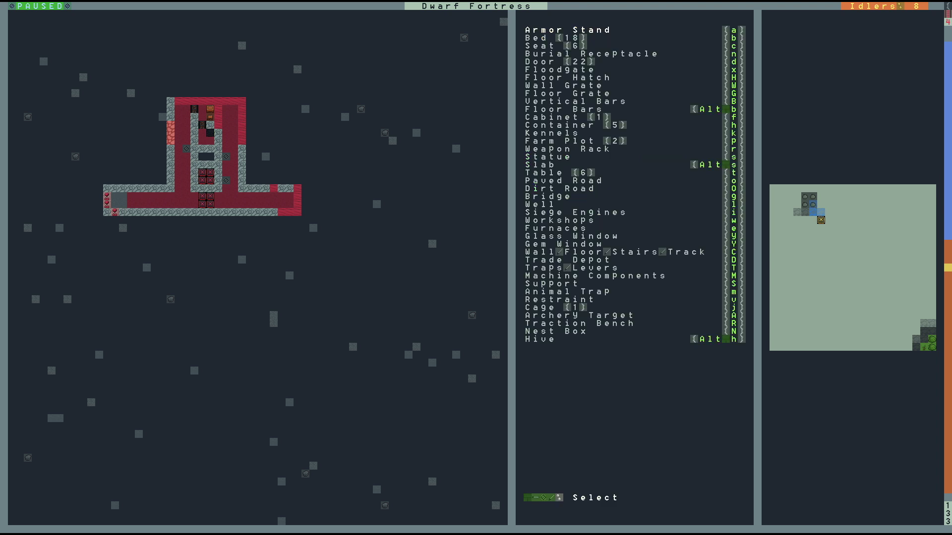
key(Escape)
key(Escape)
key(Escape)
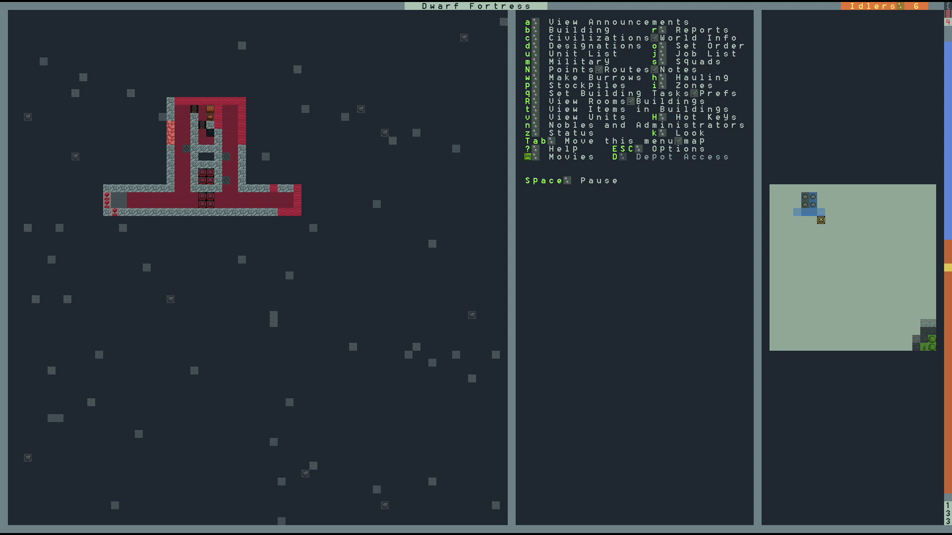
Review the nobles and administrators list for room requirements.
key(n)
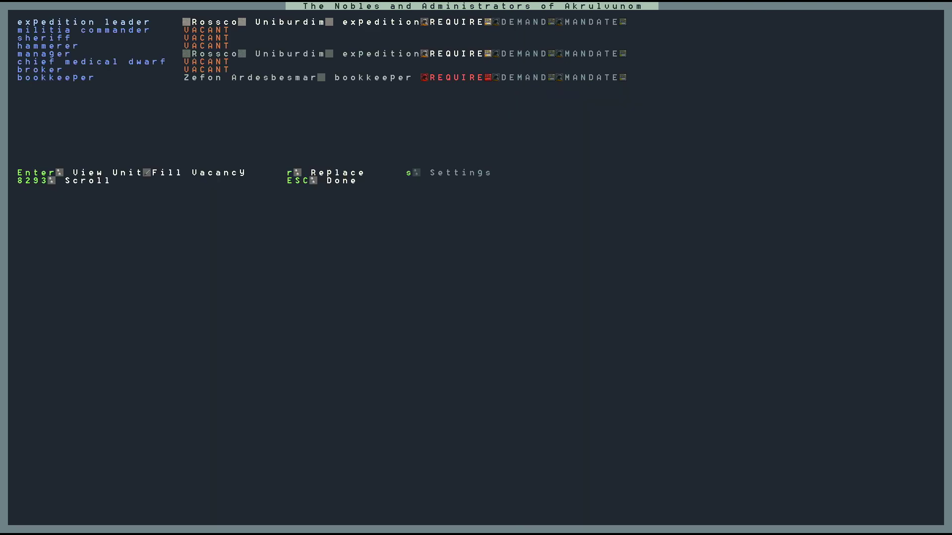
key(Escape)
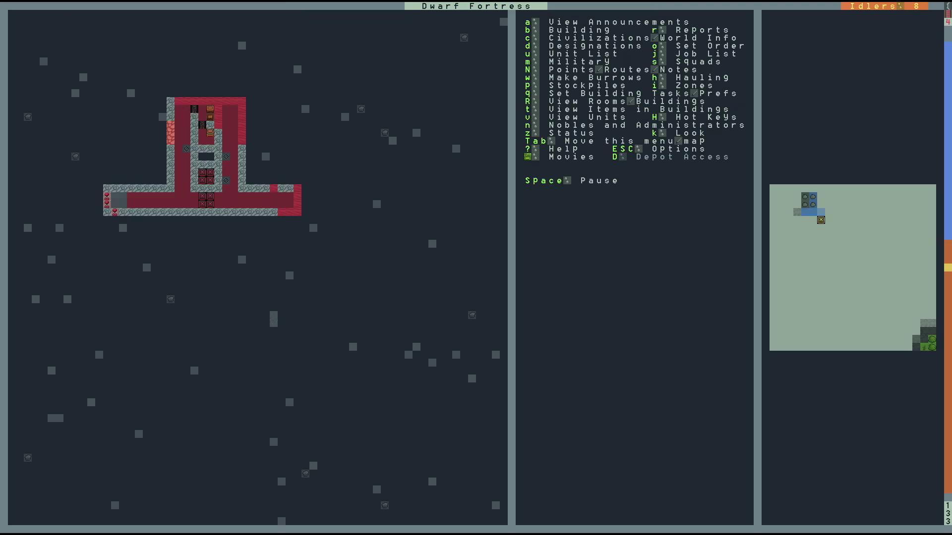
key(q)
Define a study around the chair and assign it to the bookkeeper.
key(Up)
key(Up)
key(Up)
key(Right)
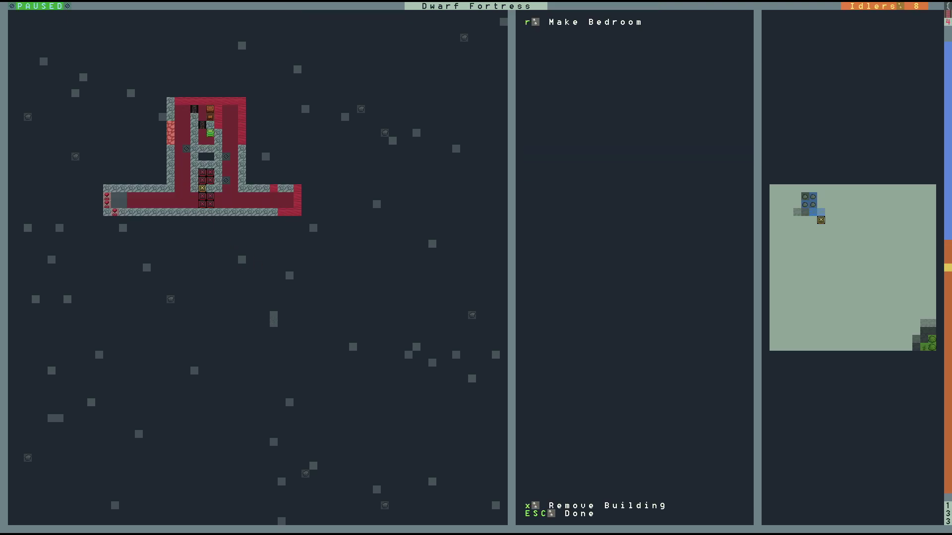
key(Up)
key(Up)
key(Up)
key(Right)
key(Up)
key(Up)
key(Up)
key(Up)
key(Up)
key(Up)
key(Left)
key(Left)
key(Right)
key(Down)
key(r)
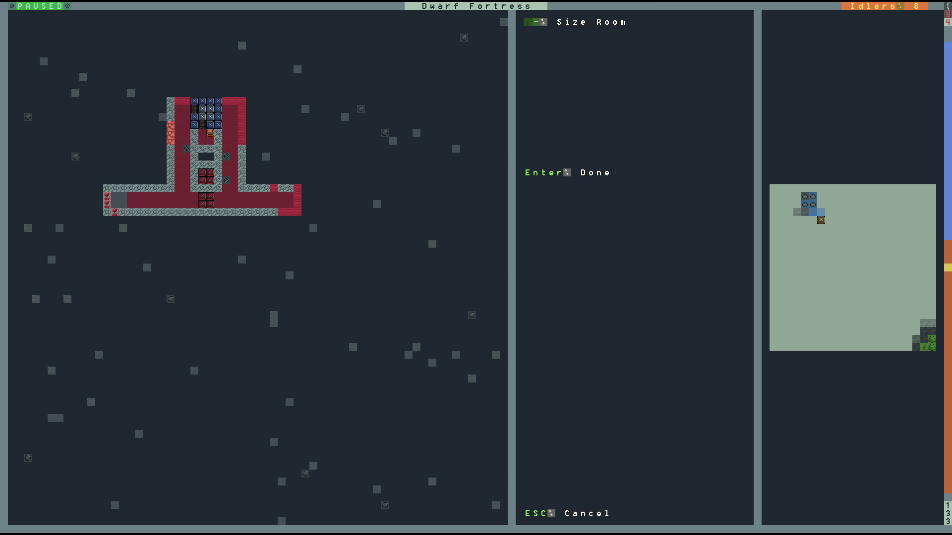
key(Return)
key(a)
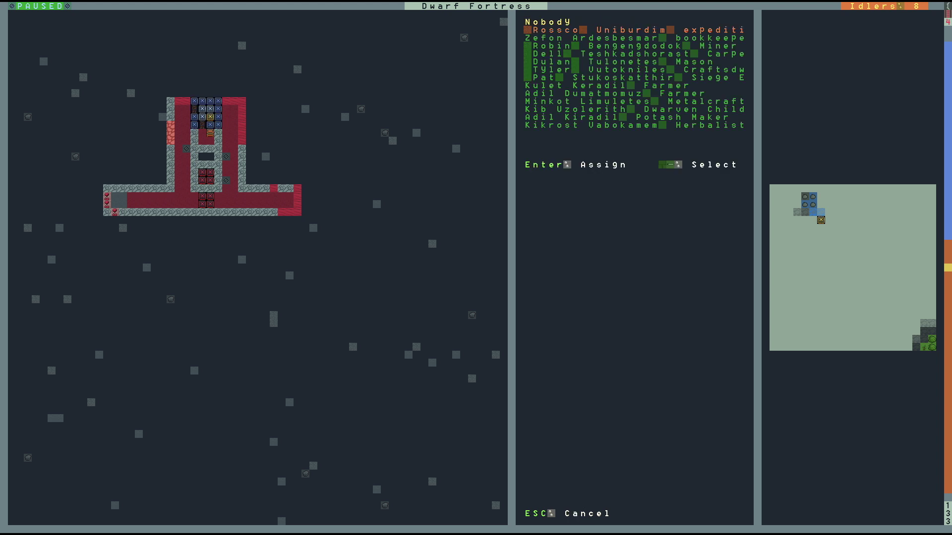
key(Down)
key(Down)
key(Return)
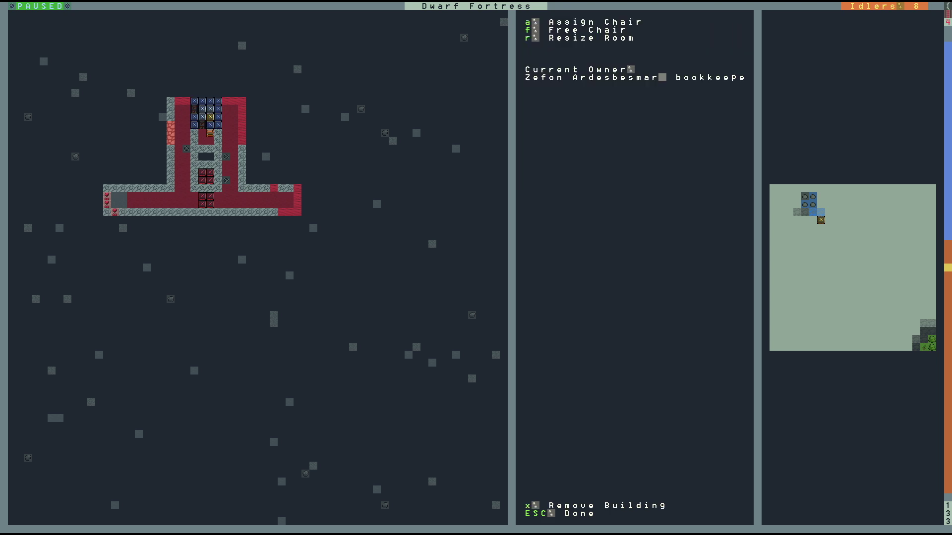
Define a bedroom around the bed and assign it to the bookkeeper.
key(Down)
key(Down)
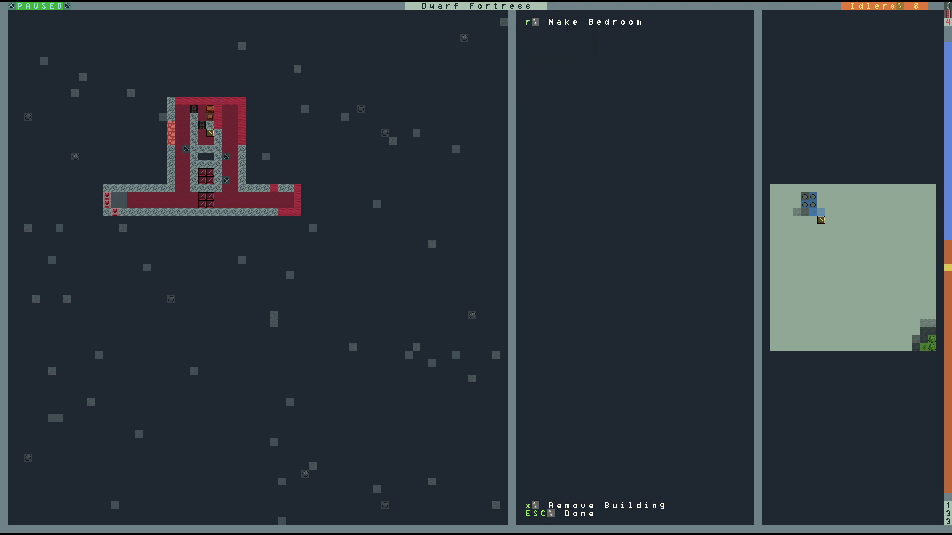
key(r)
key(Return)
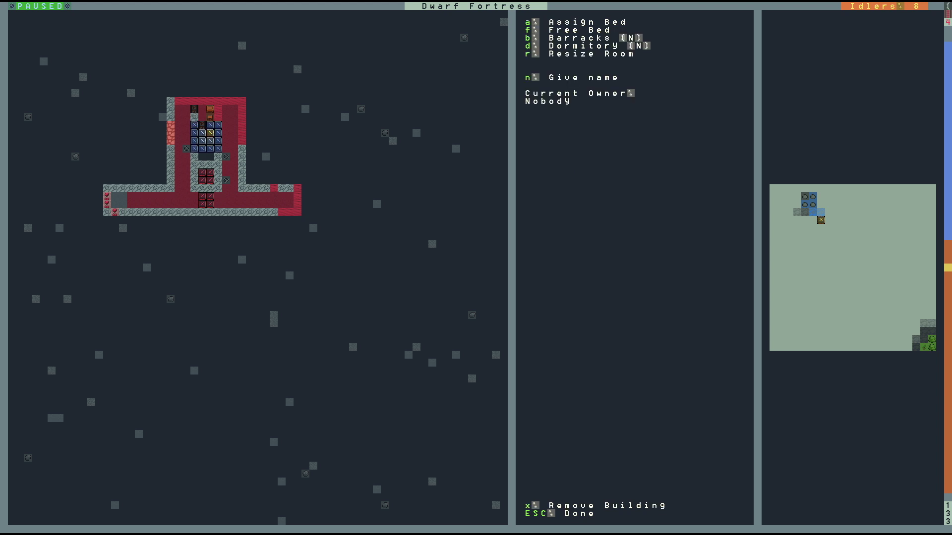
key(a)
key(Down)
key(Down)
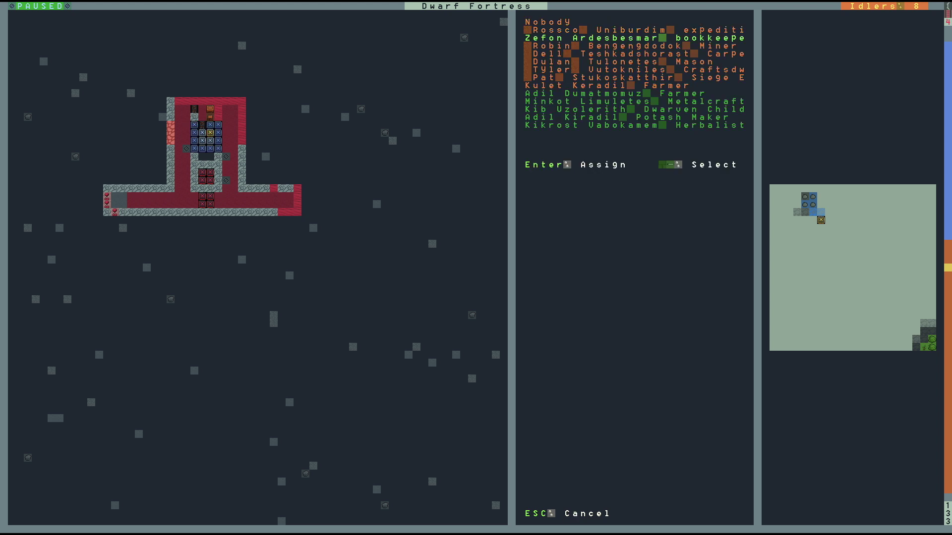
key(Return)
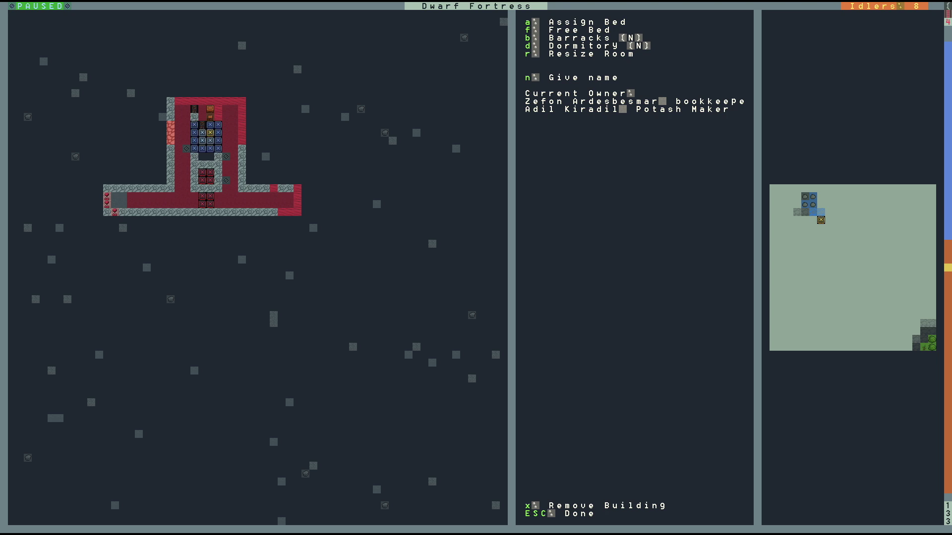
key(Escape)
key(n)
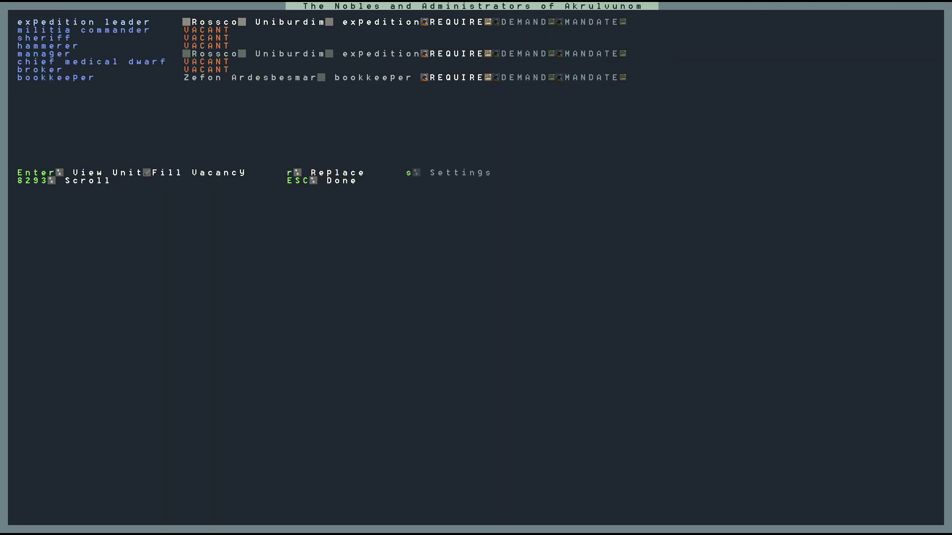
Check the bookkeeper's details in the nobles list, then return to the map for digging.
key(Down)
key(Down)
key(Down)
key(Down)
key(Down)
key(Down)
key(Down)
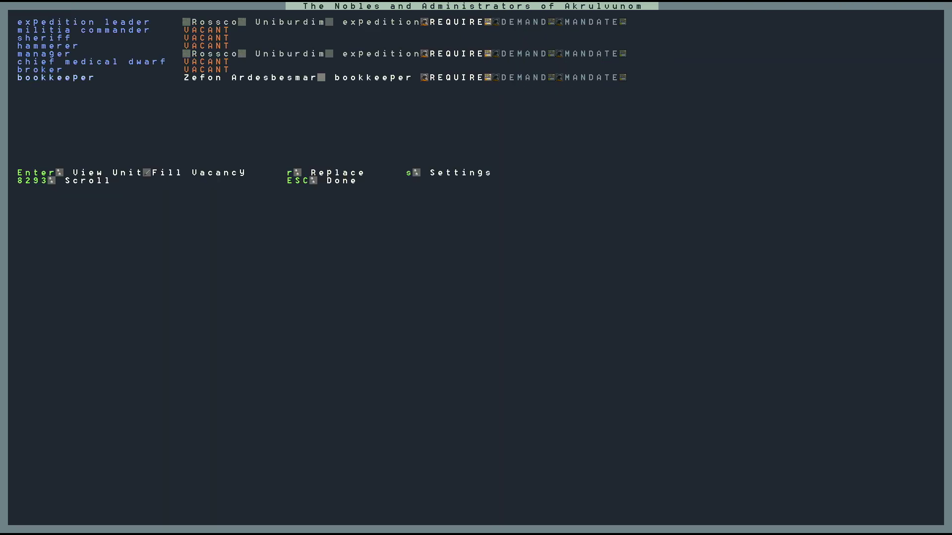
key(Return)
key(Escape)
key(Escape)
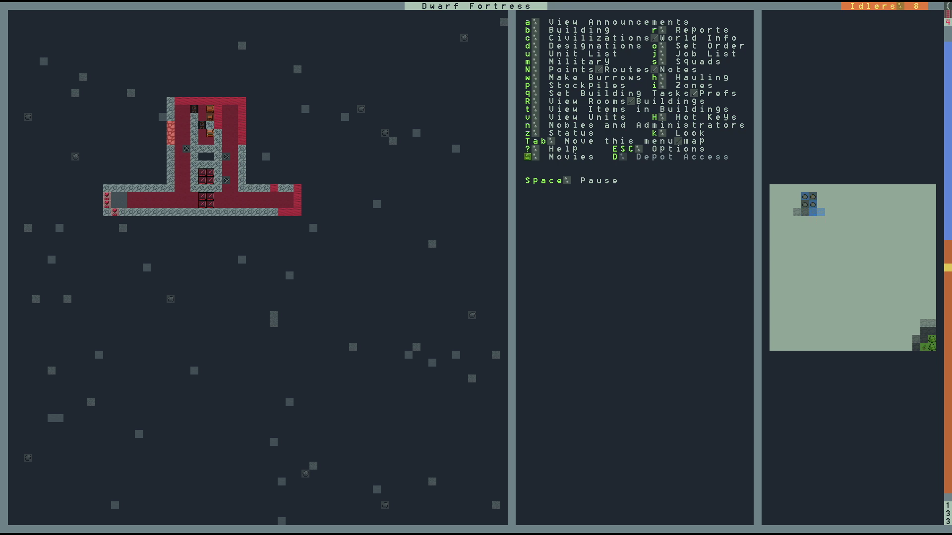
key(Escape)
key(Escape)
key(d)
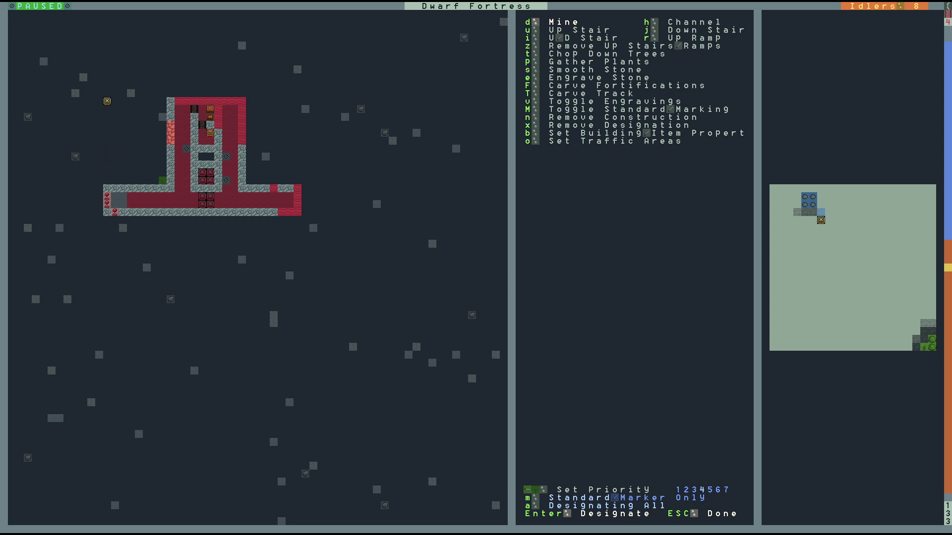
Mark rock blocks left and right of the stairwell rooms for mining and unpause.
key(Return)
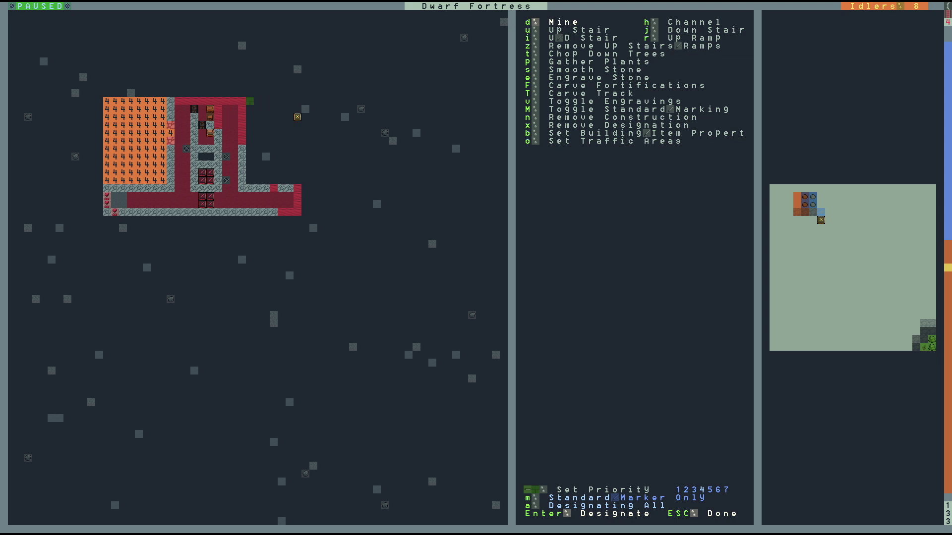
key(Return)
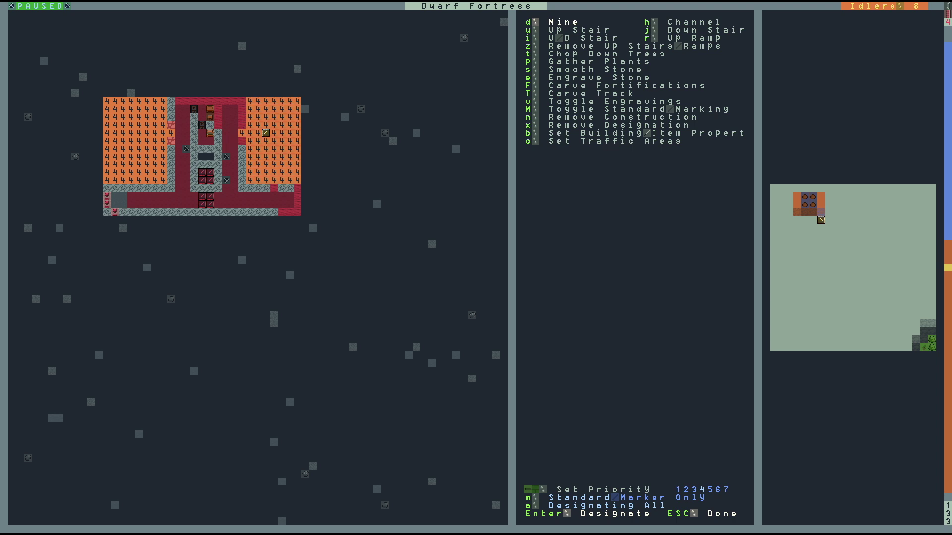
key(Escape)
key(space)
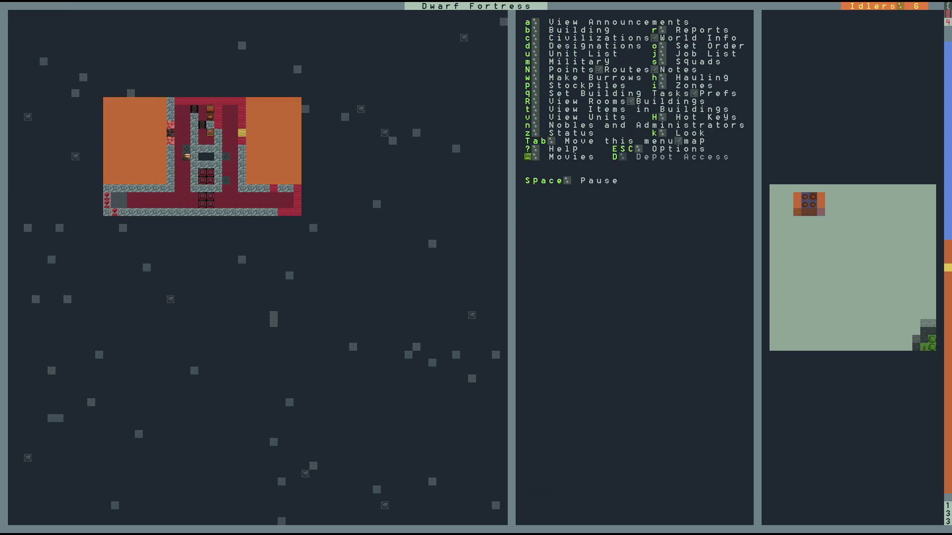